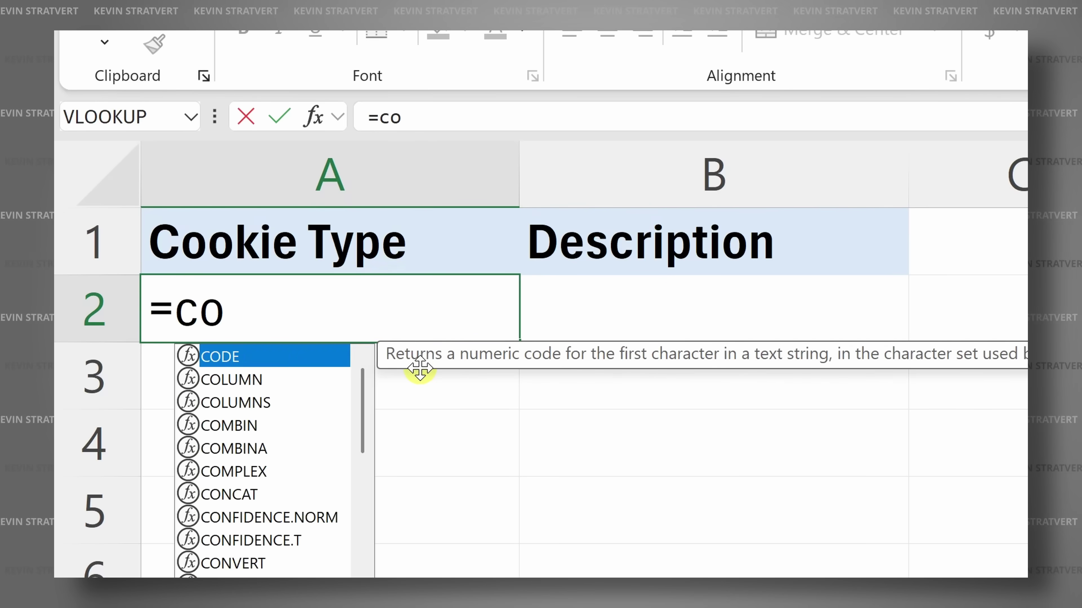
In A2, enter =COPILOT("give me 3 cookie types") to spill three cookie types into A2:A4
type("pilot")
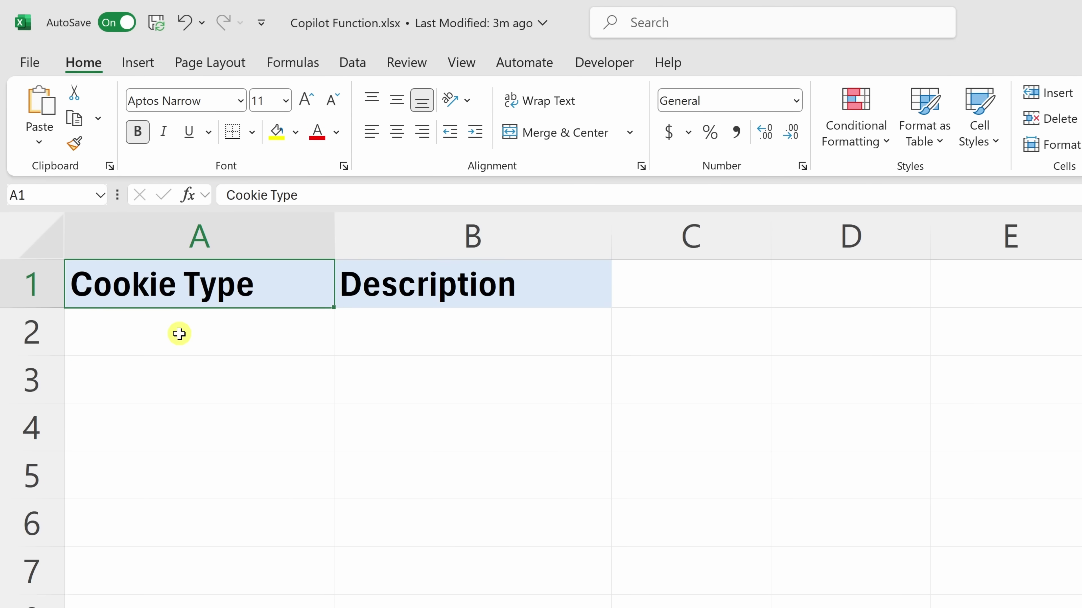
left_click(179, 333)
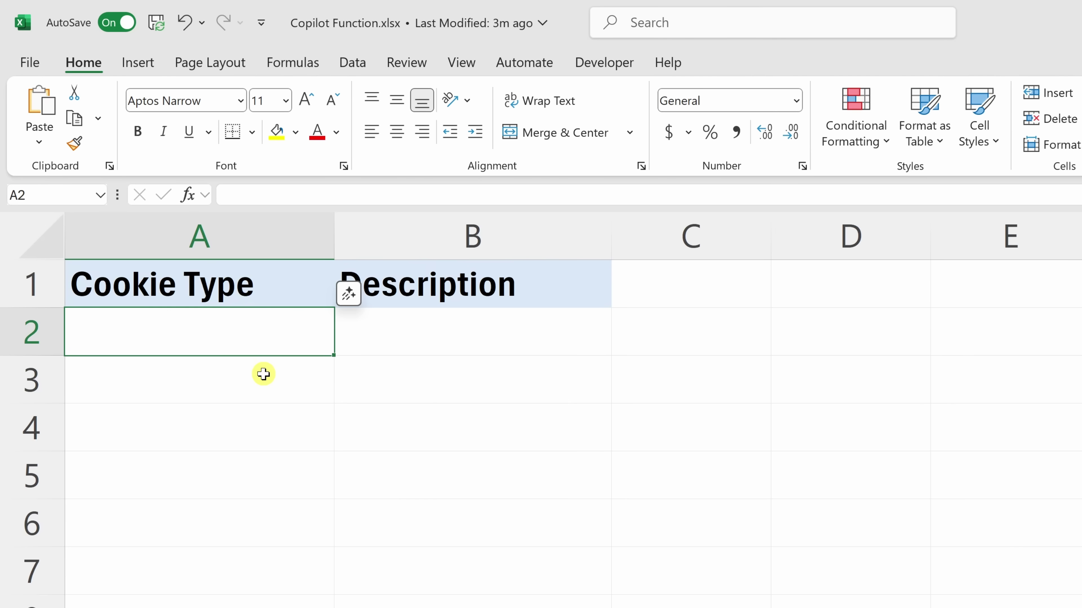
type("=")
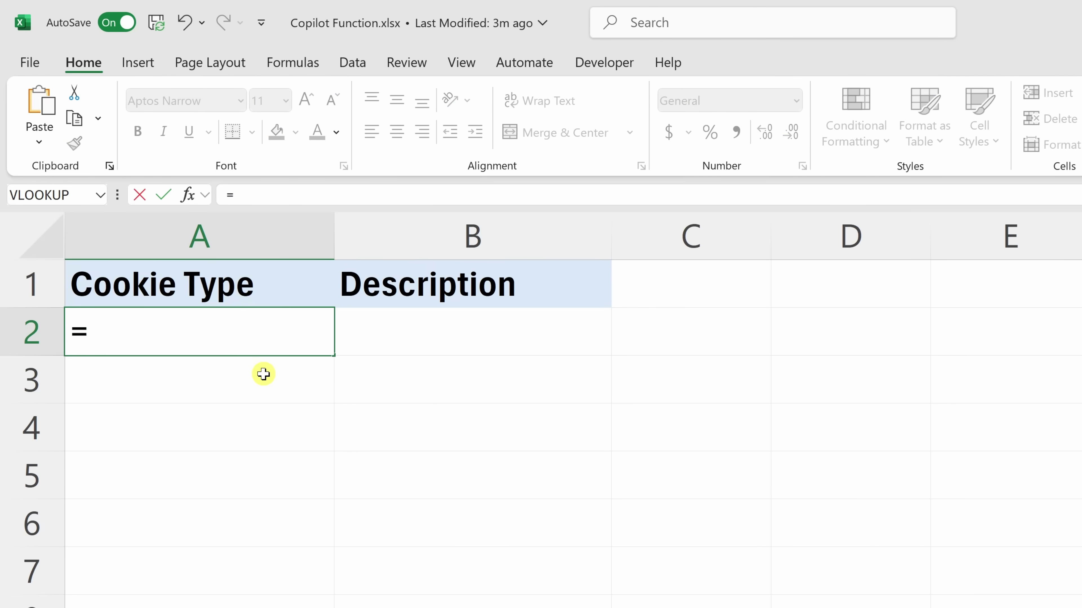
type("copilot")
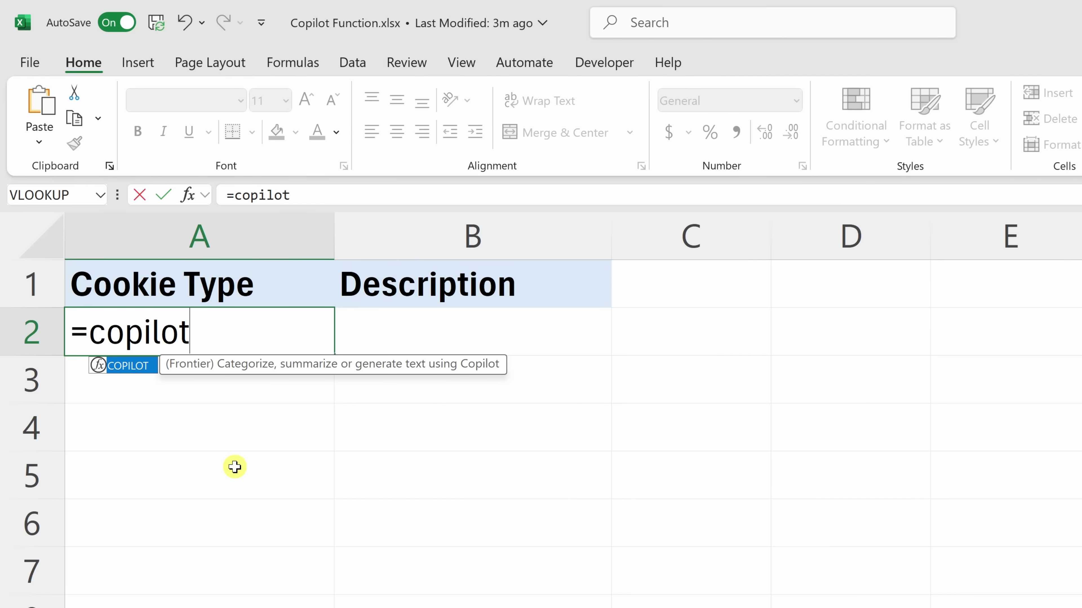
type("(")
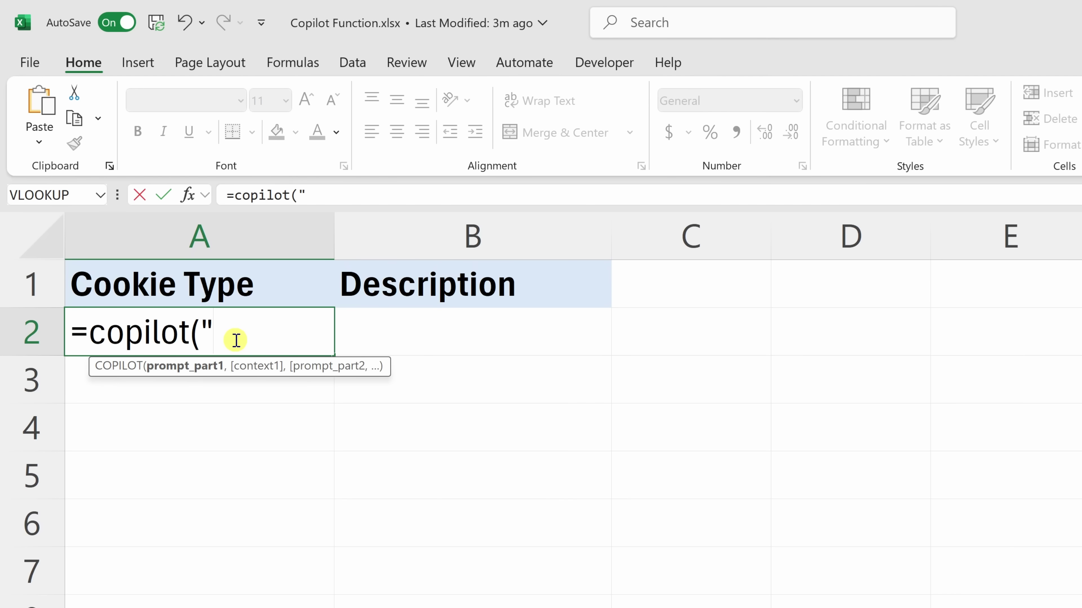
type("give me 3 cookie types")
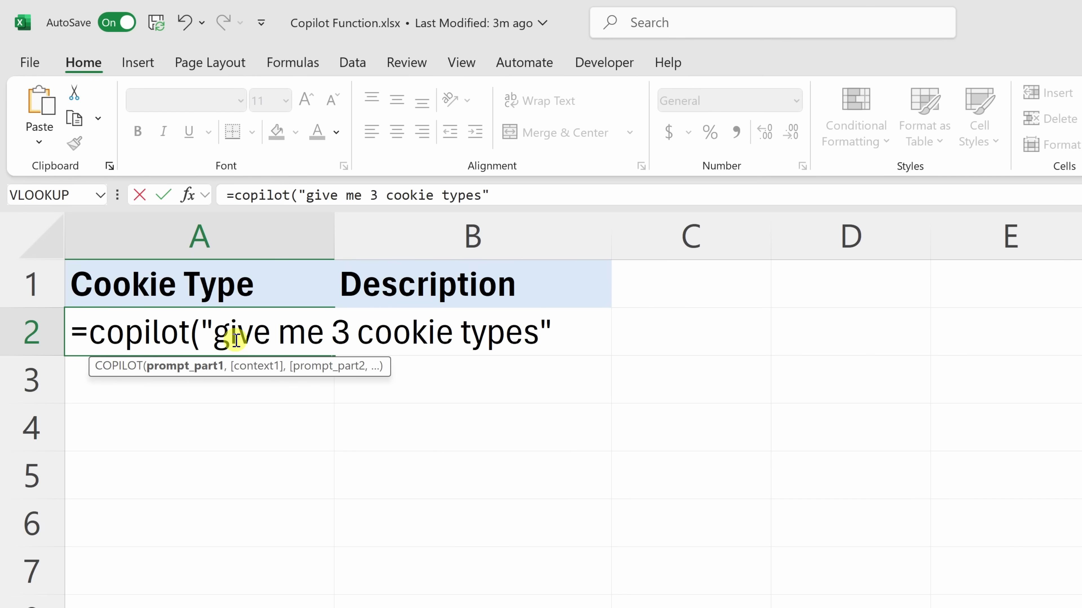
type("\")")
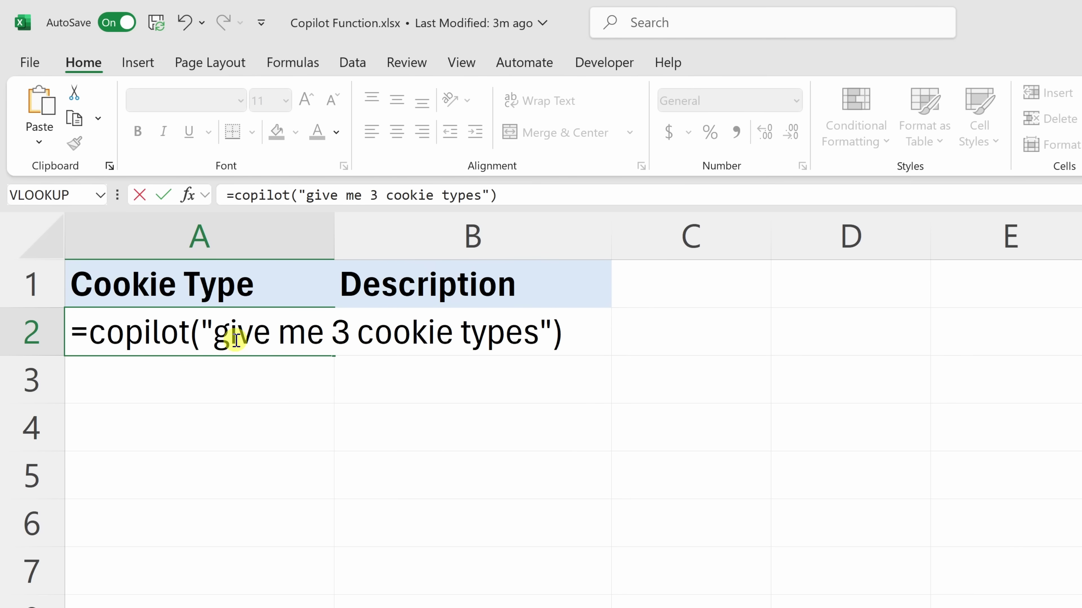
key("Return")
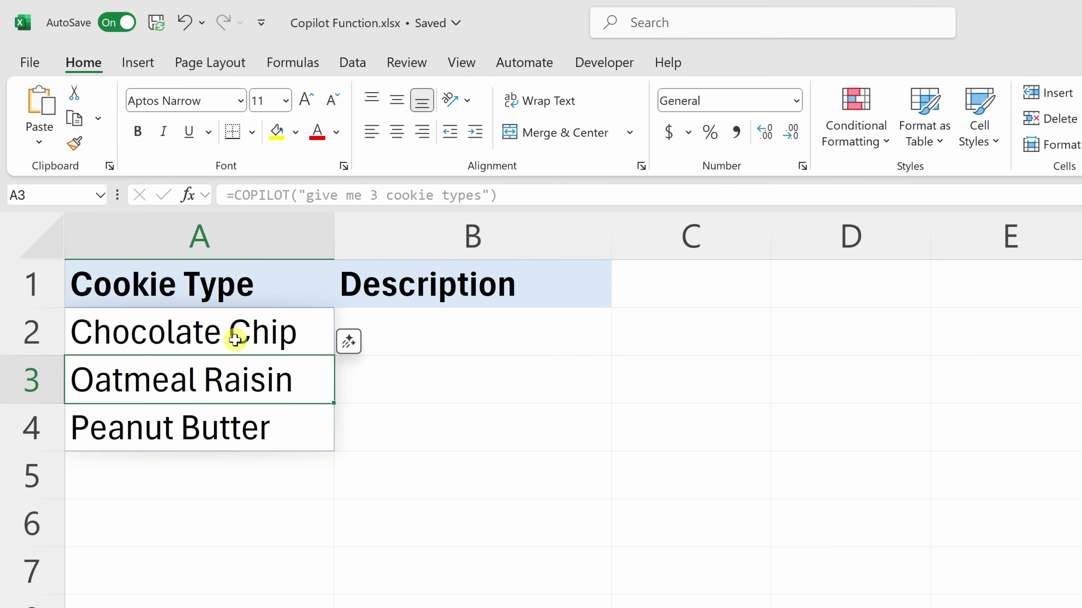
left_click_drag(234, 340, 243, 438)
left_click_drag(253, 331, 248, 425)
left_click(252, 337)
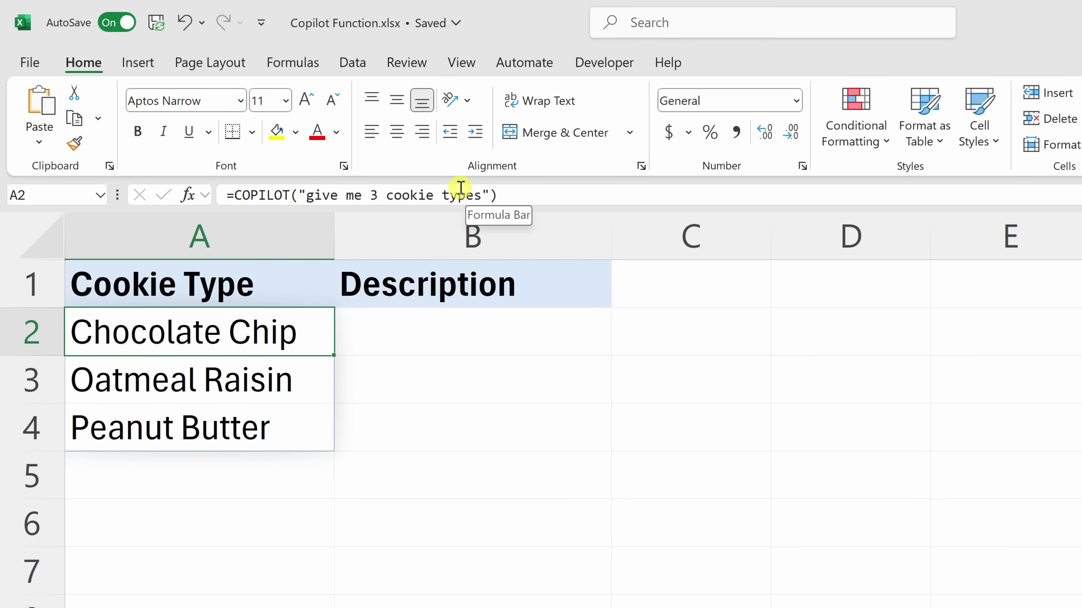
left_click_drag(442, 329, 450, 425)
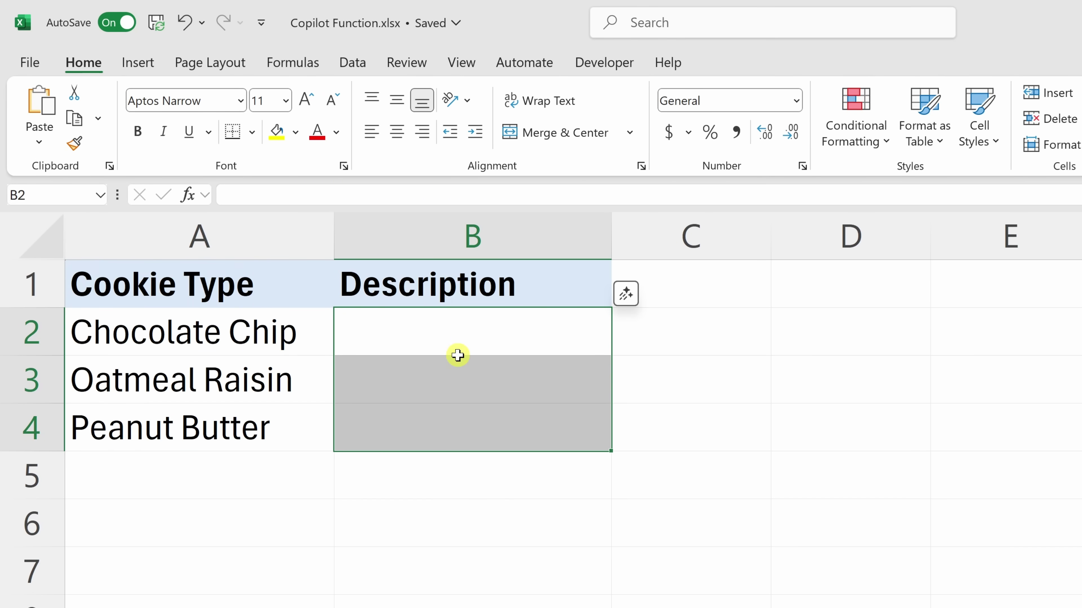
left_click_drag(289, 327, 282, 410)
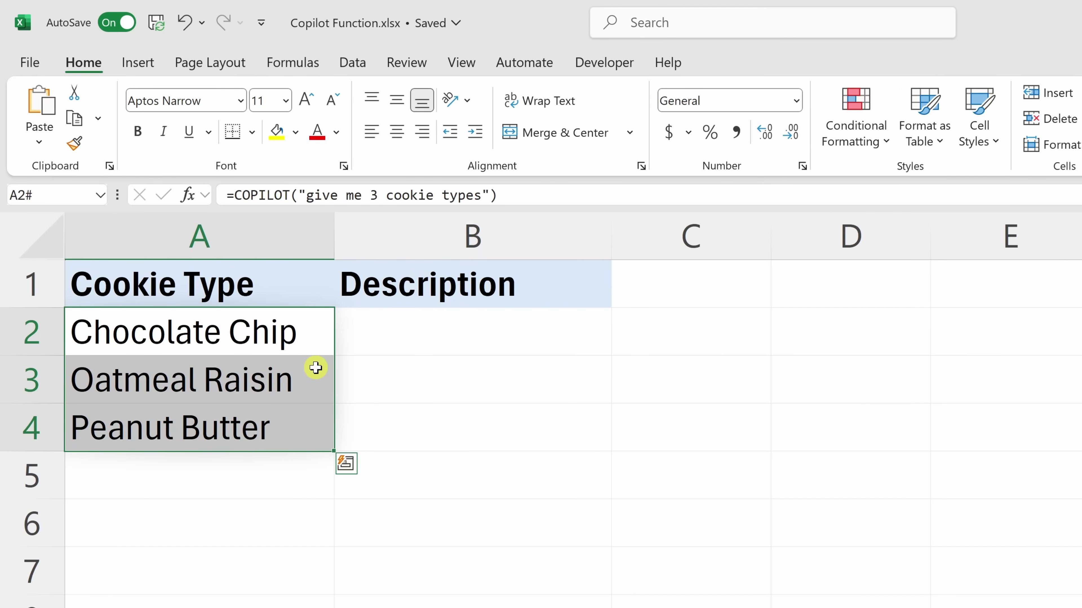
left_click(416, 338)
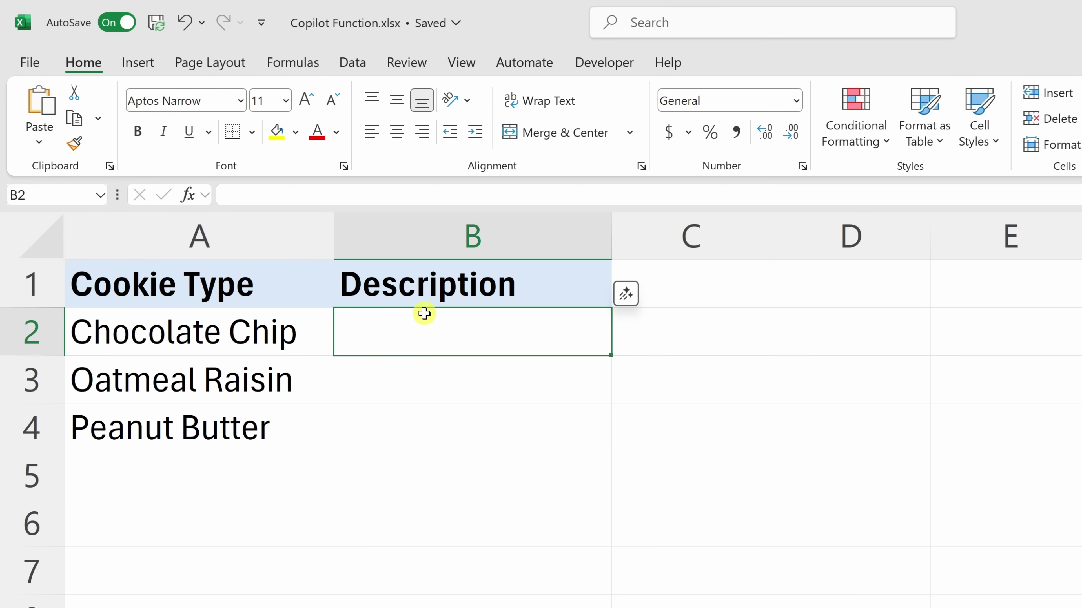
In B2, enter =COPILOT("Give me a description of each",A2#) to describe each cookie type
type("=")
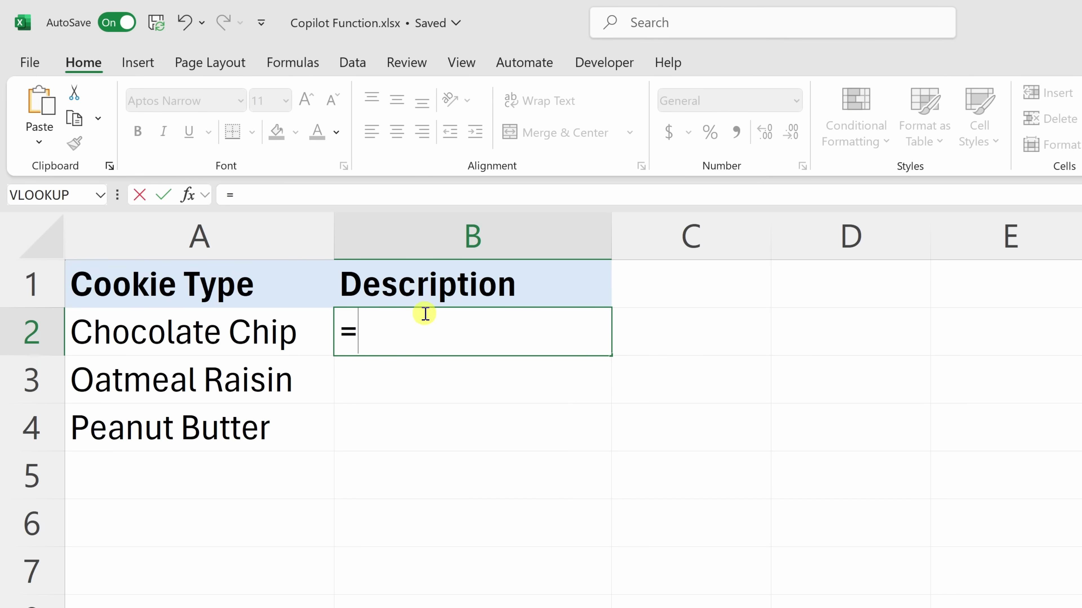
type("copilot(")
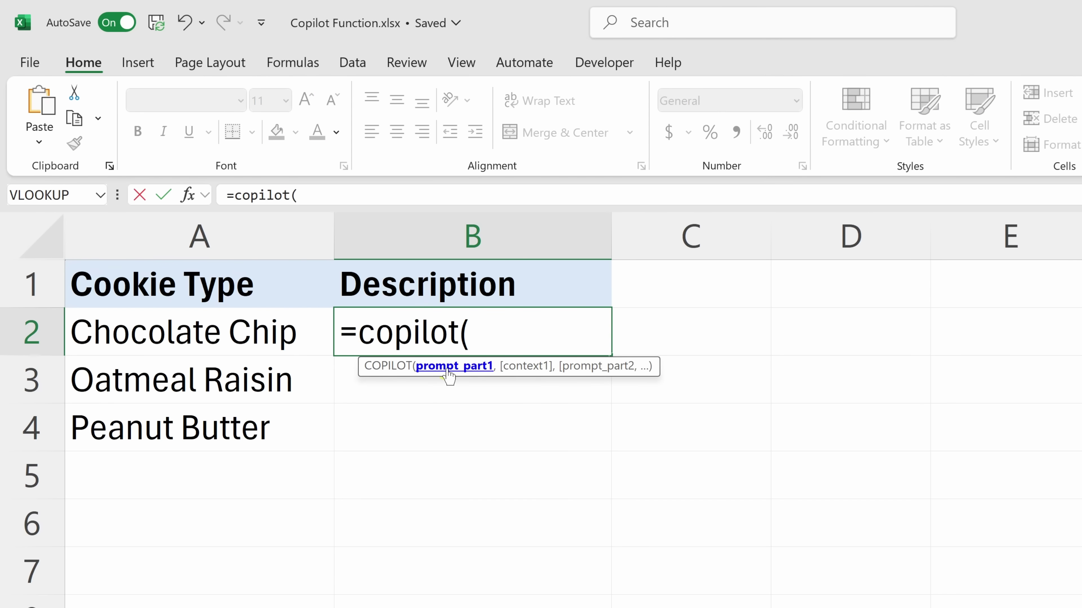
left_click(335, 192)
type("\"Give me a description of each")
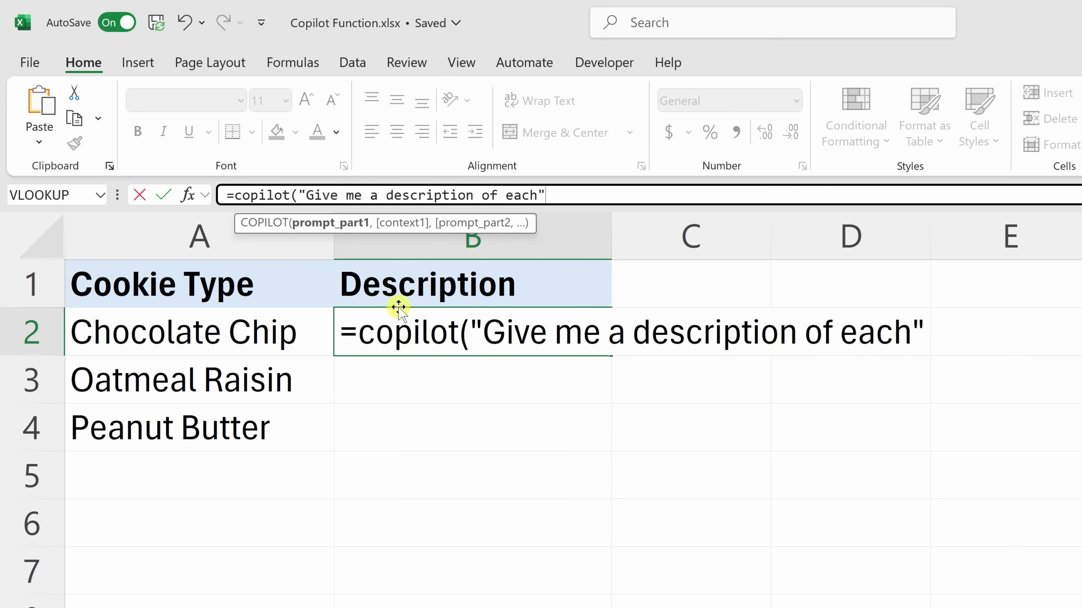
type(",")
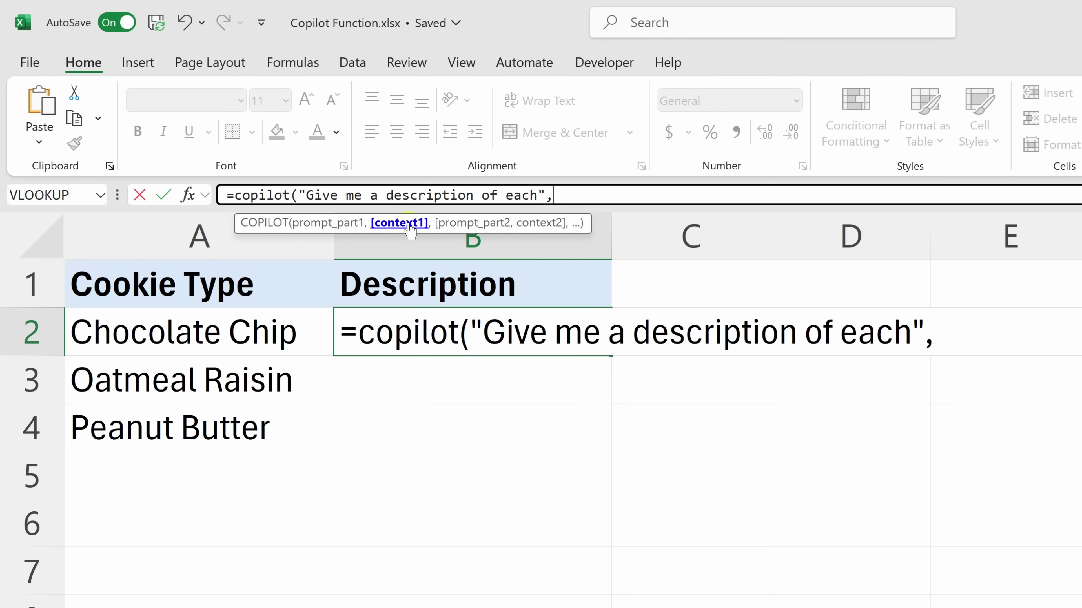
left_click_drag(253, 331, 253, 411)
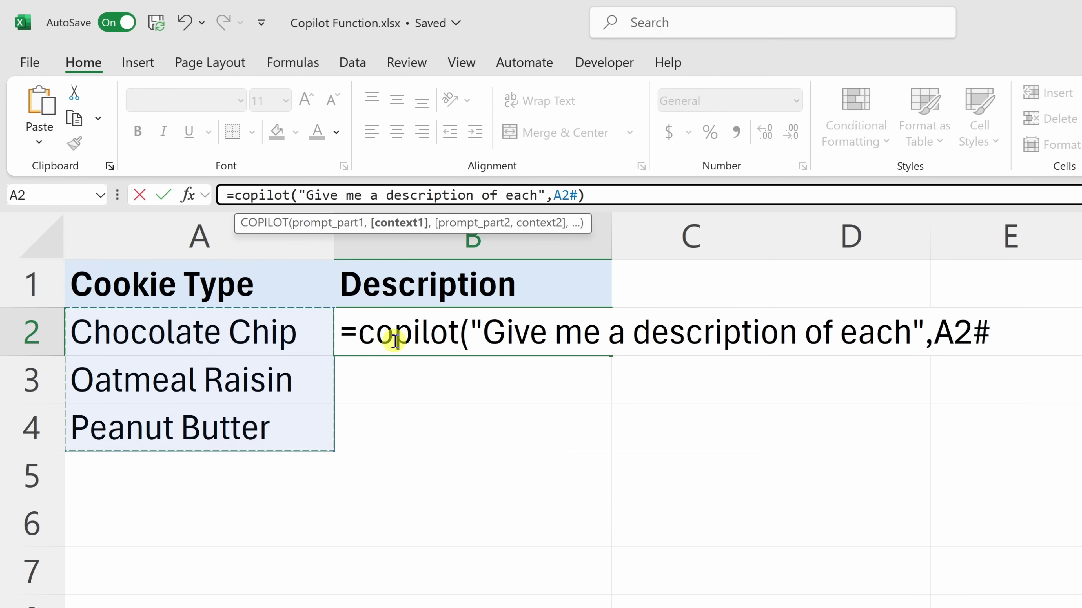
type(")")
key("Return")
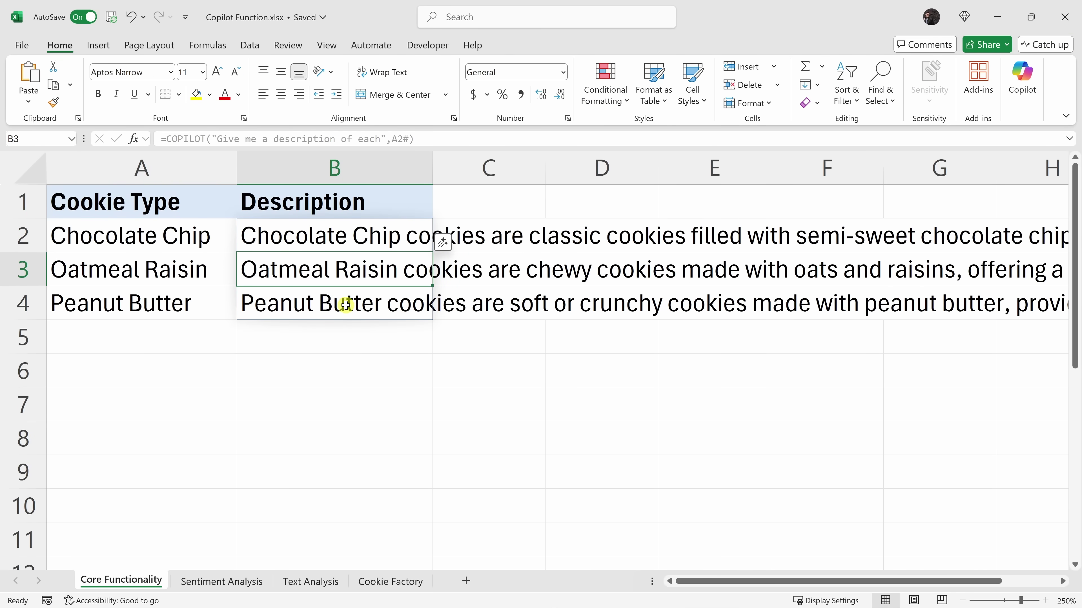
scroll(346, 305, "down", 5, "ctrl")
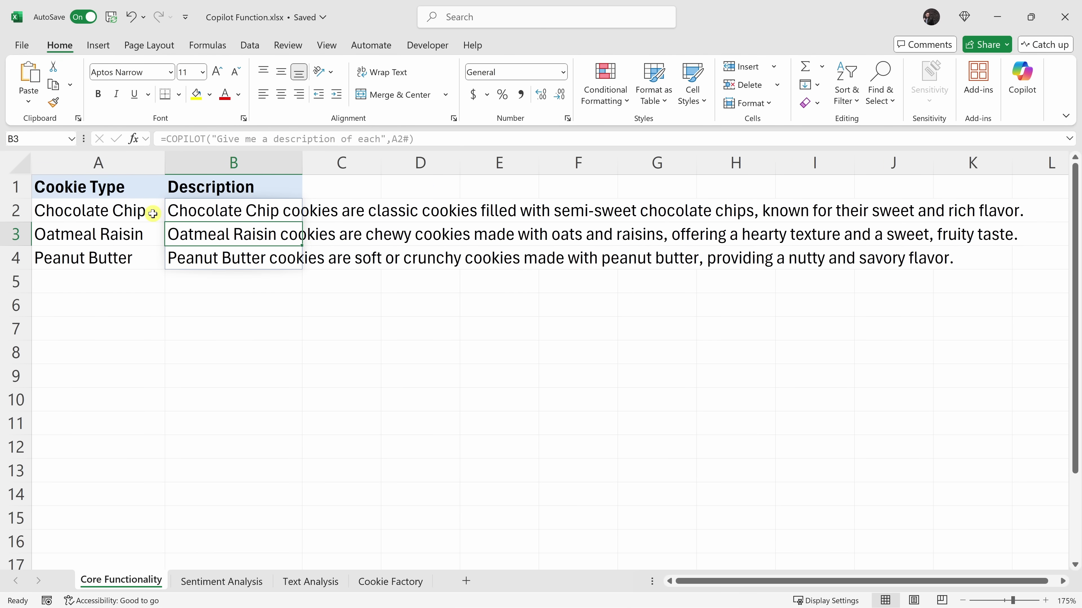
scroll(155, 220, "up", 1, "ctrl")
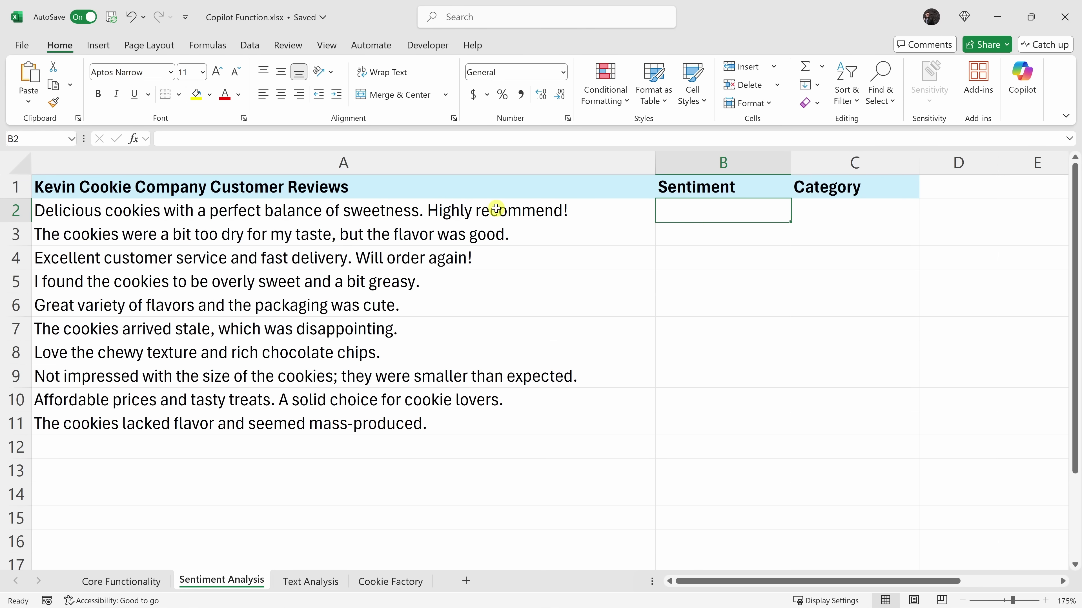
left_click_drag(496, 209, 514, 331)
left_click_drag(730, 182, 736, 417)
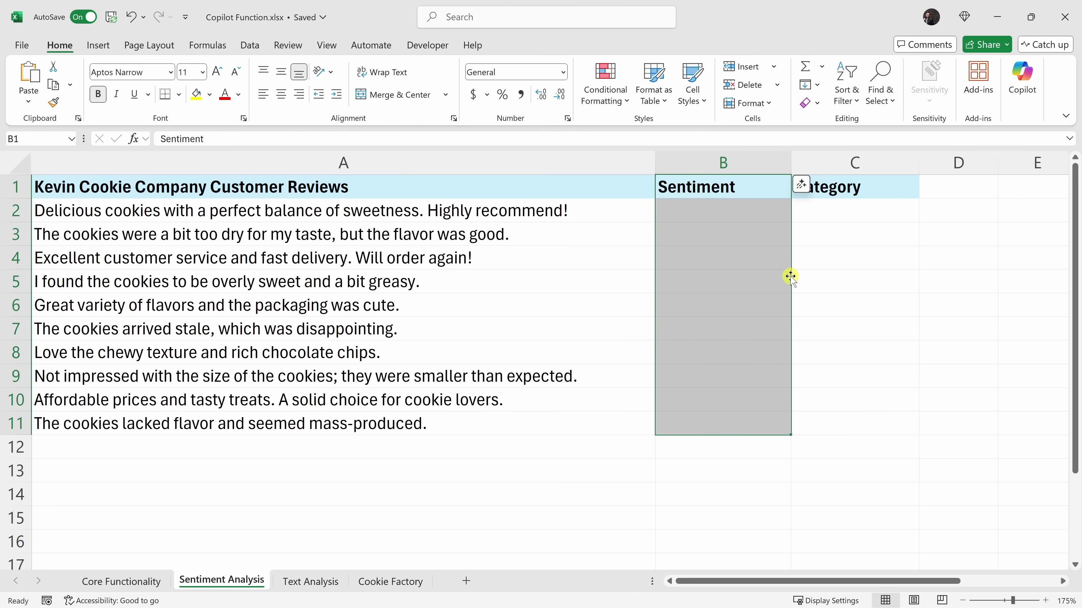
In B2, enter =COPILOT("Evaluate these reviews",A2#,"based on these header columns",B1:C1)
left_click_drag(867, 189, 896, 425)
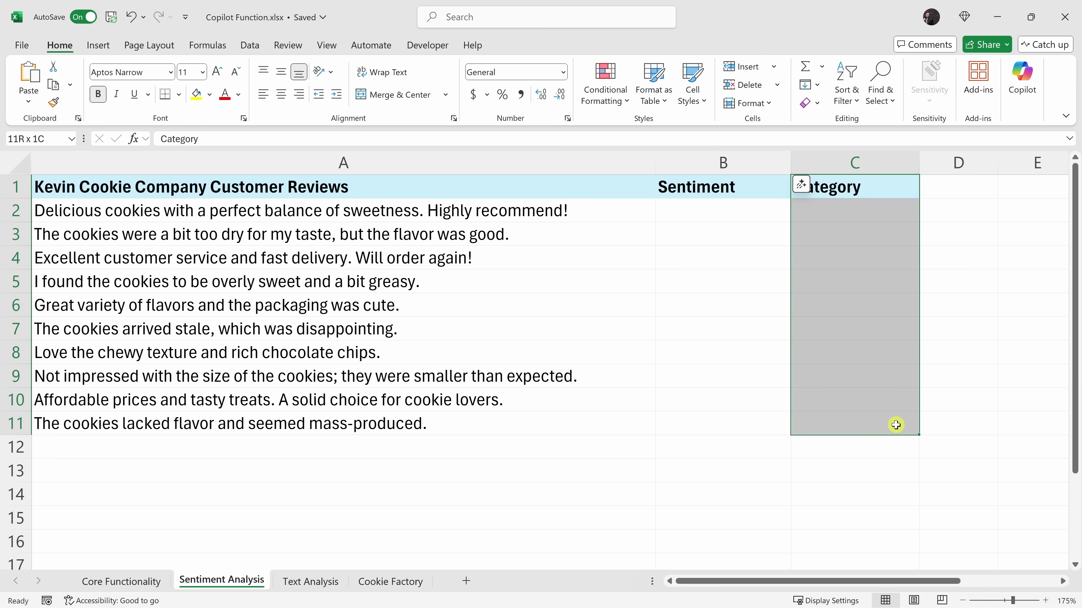
mouse_move(895, 425)
left_mouse_down()
mouse_move(898, 186)
mouse_move(908, 331)
mouse_move(899, 424)
left_mouse_up()
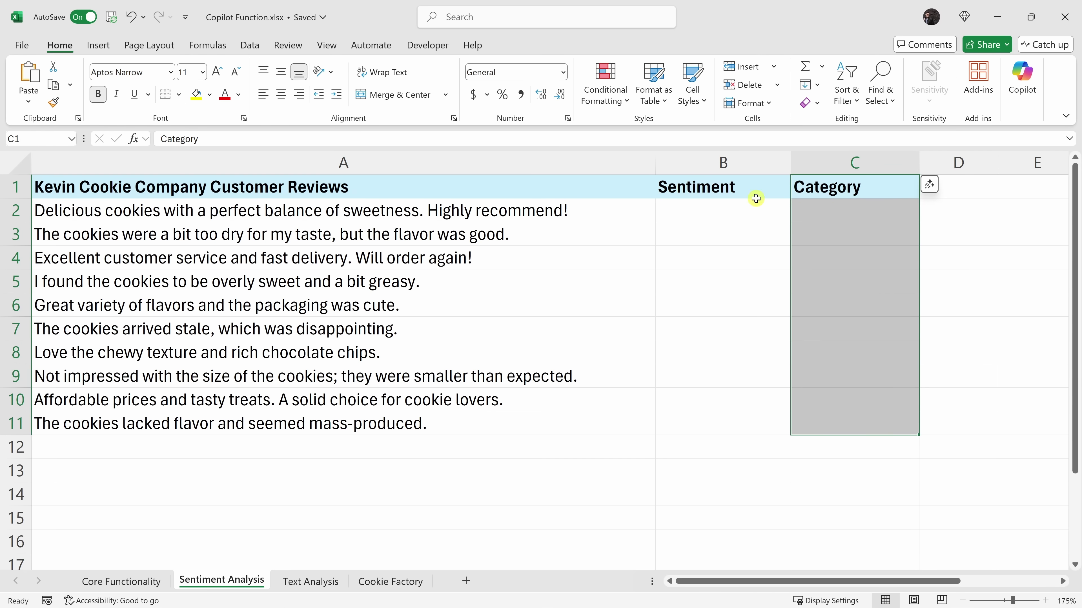
left_click(725, 205)
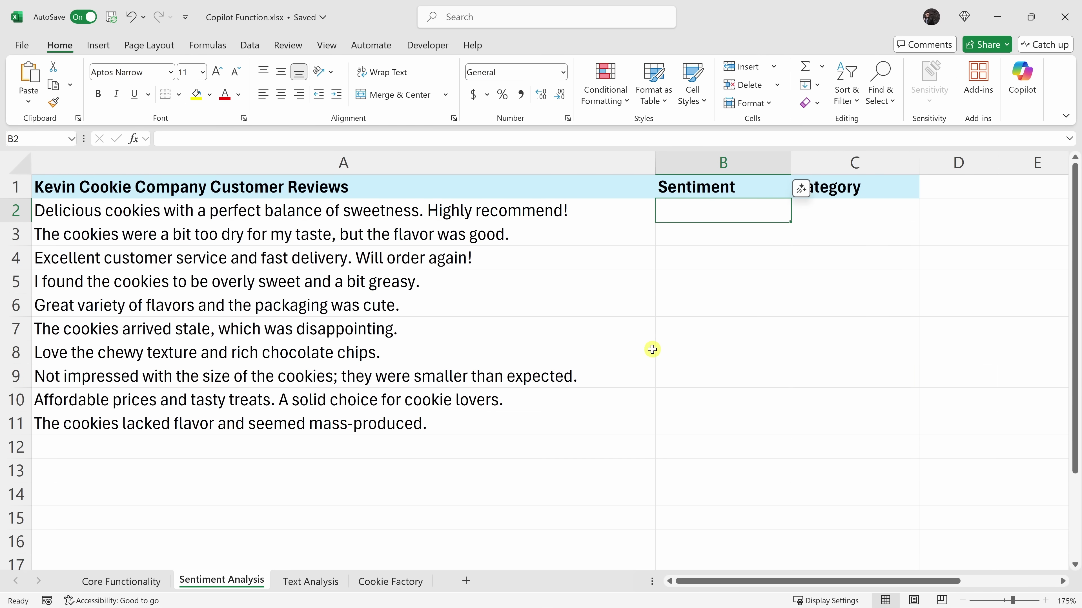
type("=copilot")
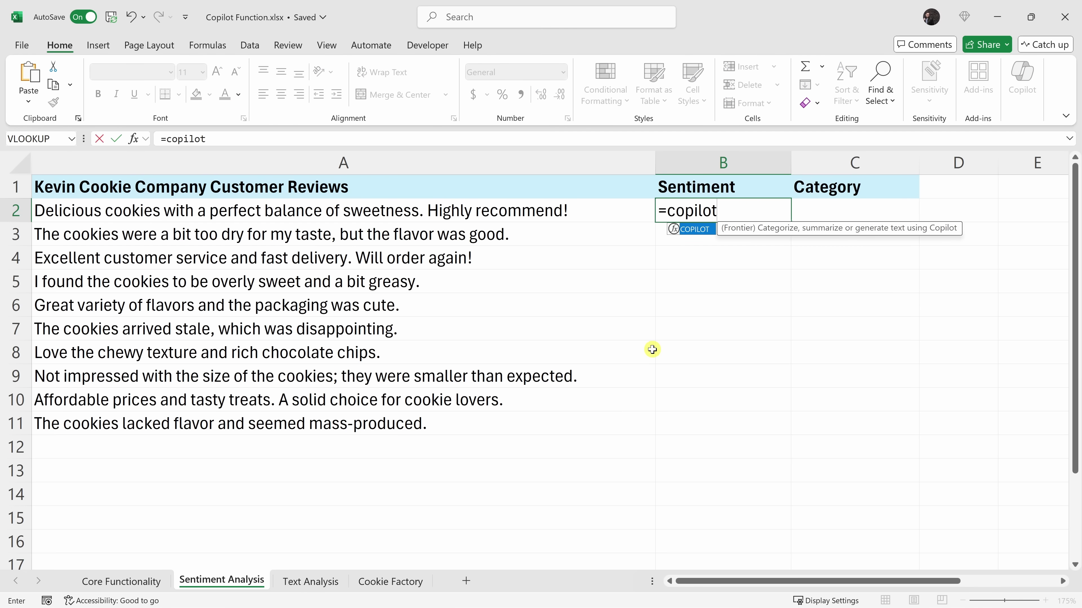
type("(")
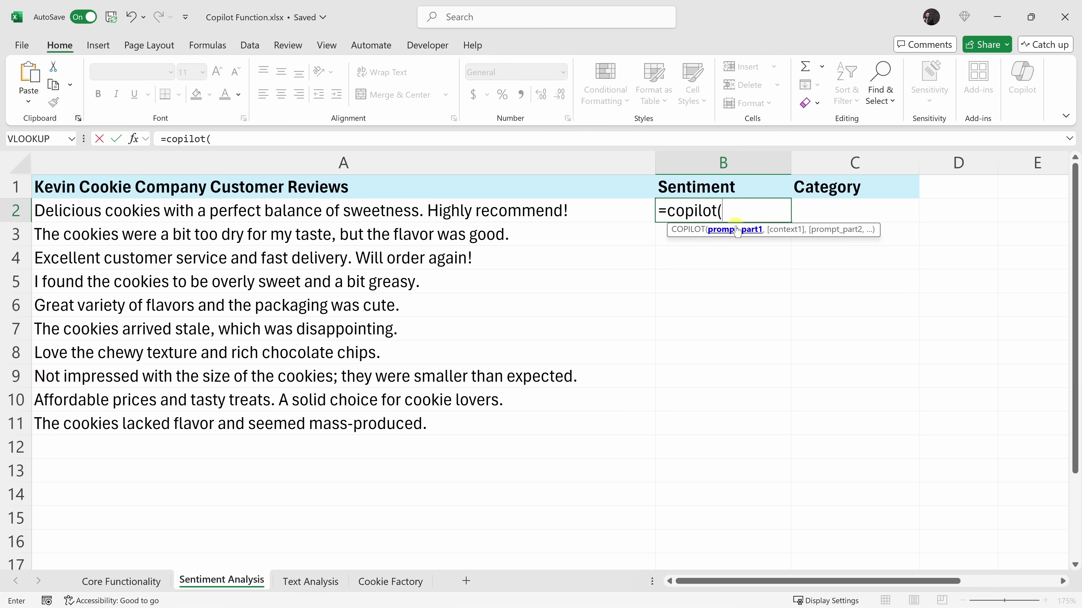
type("\"")
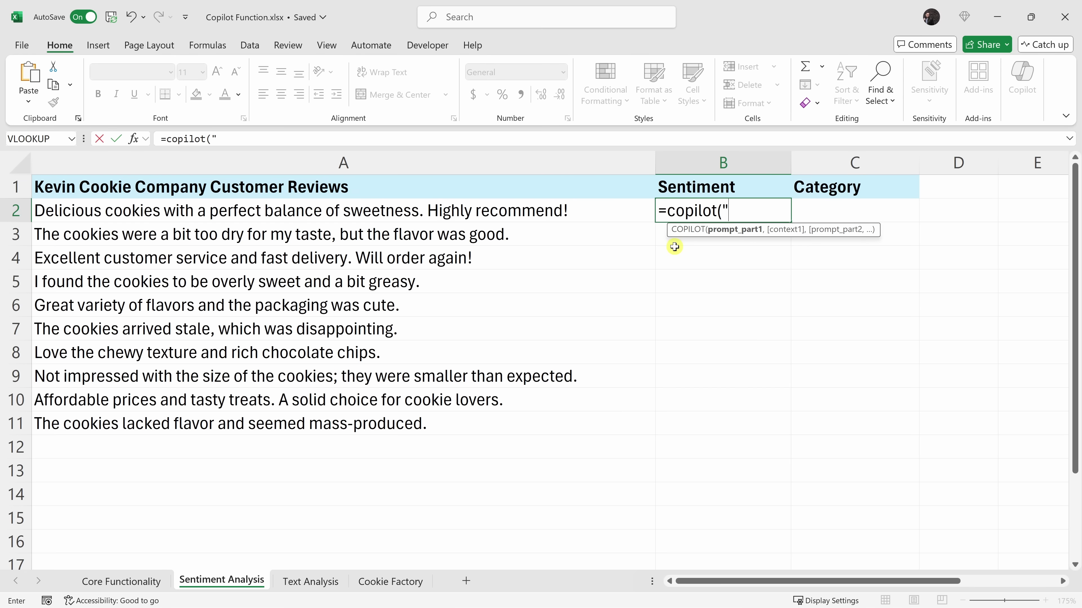
type("Evaluate these reviews")
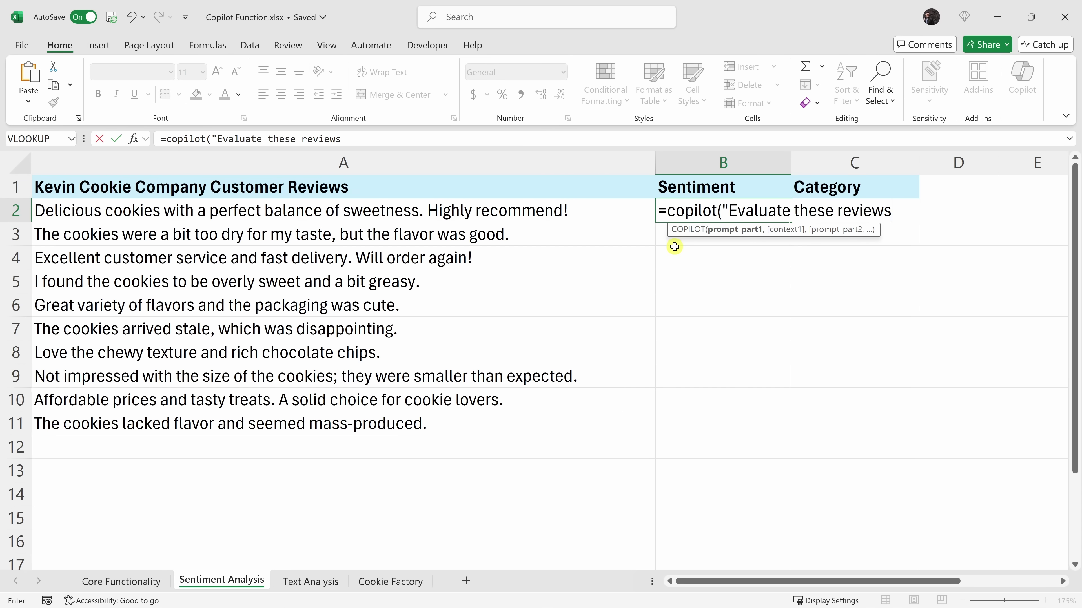
type("\",")
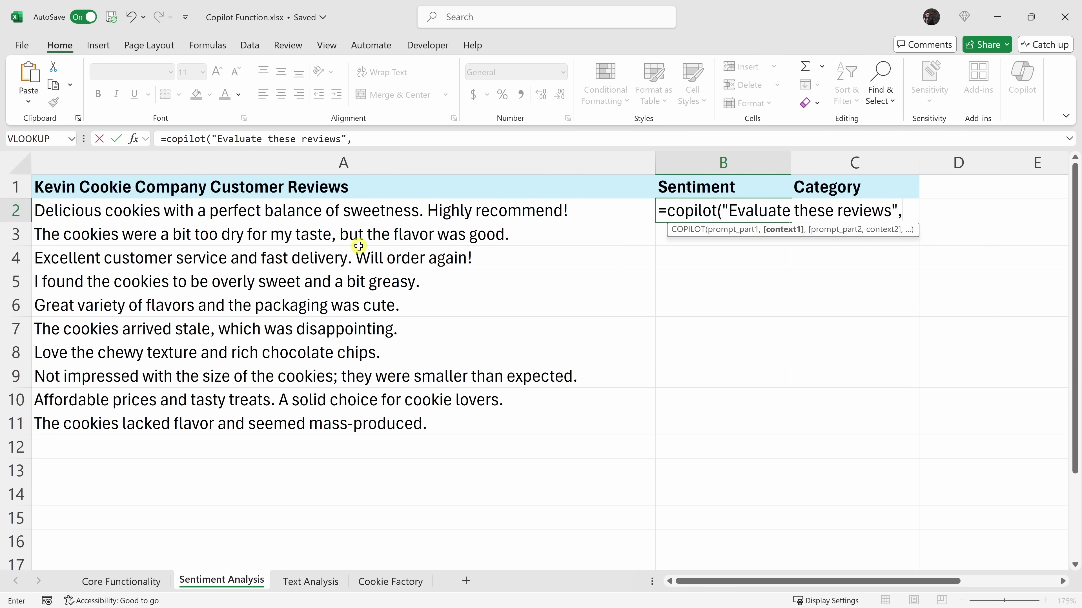
left_click_drag(367, 210, 360, 430)
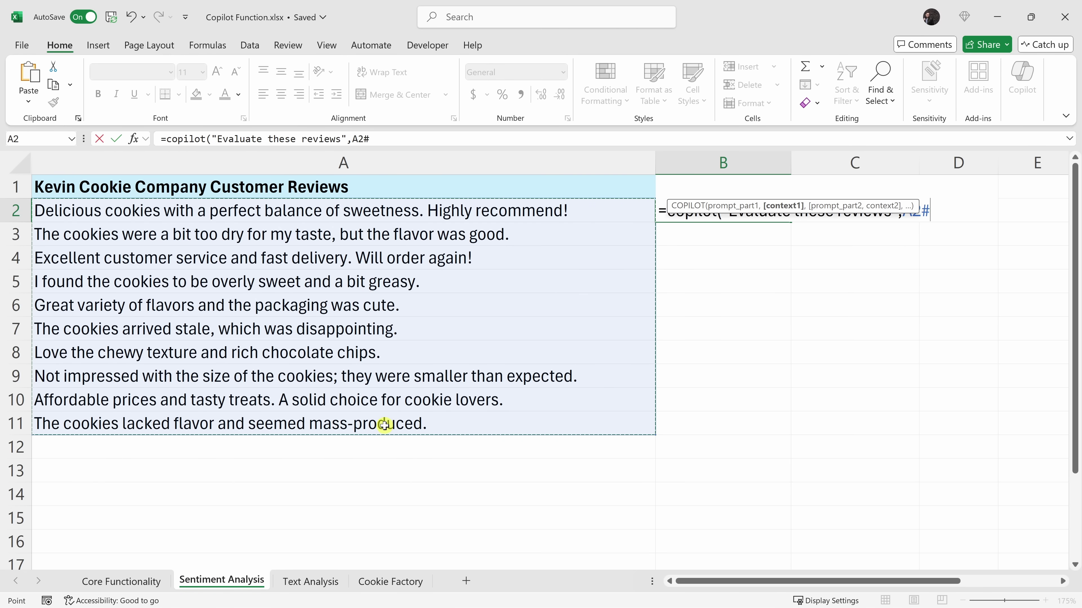
type(",")
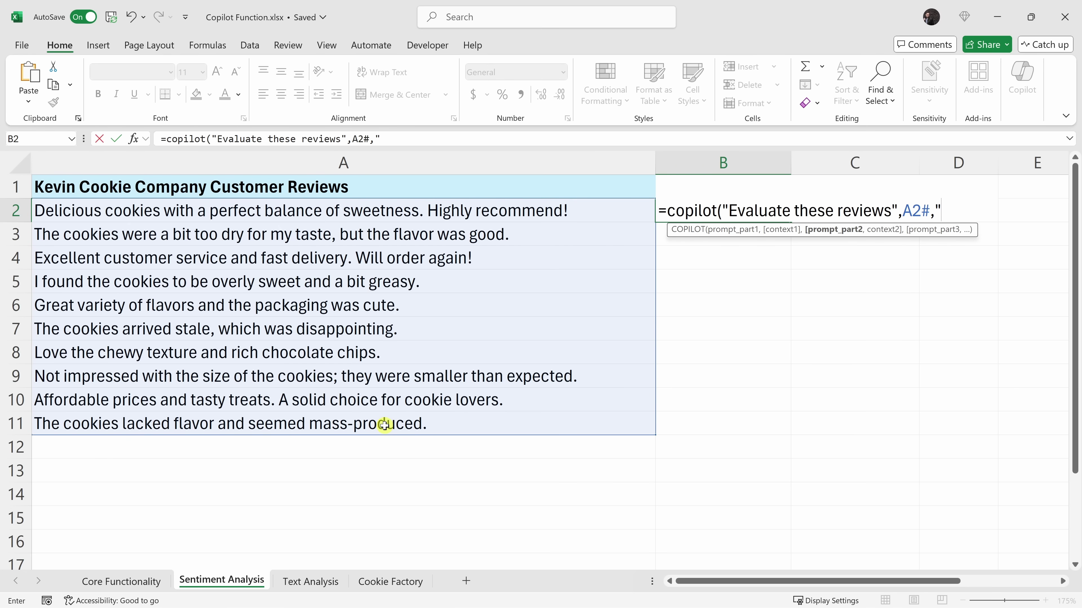
type("\"based on these header columns")
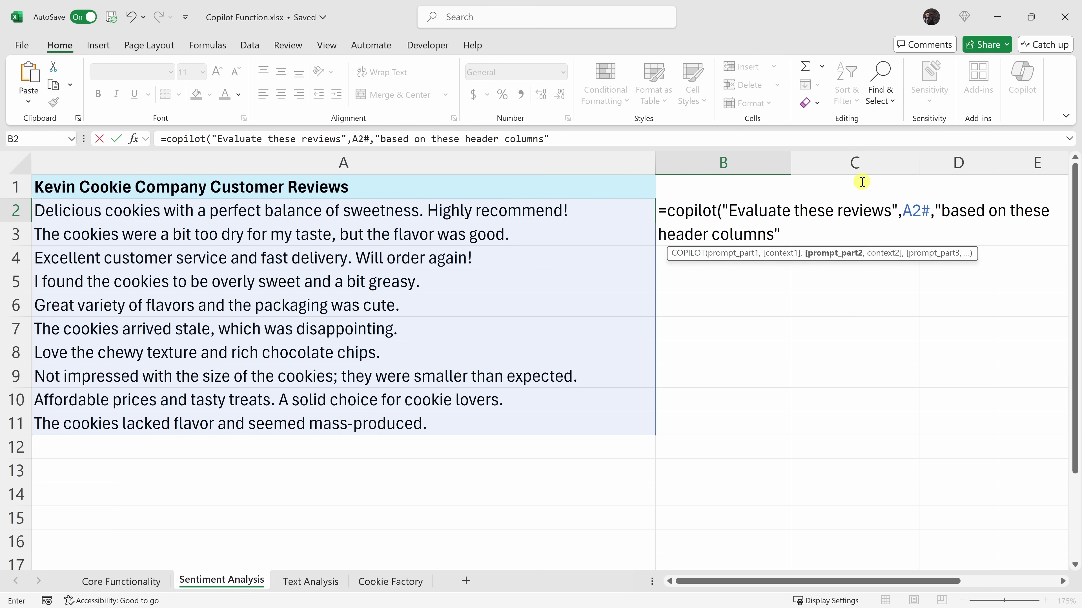
type(",")
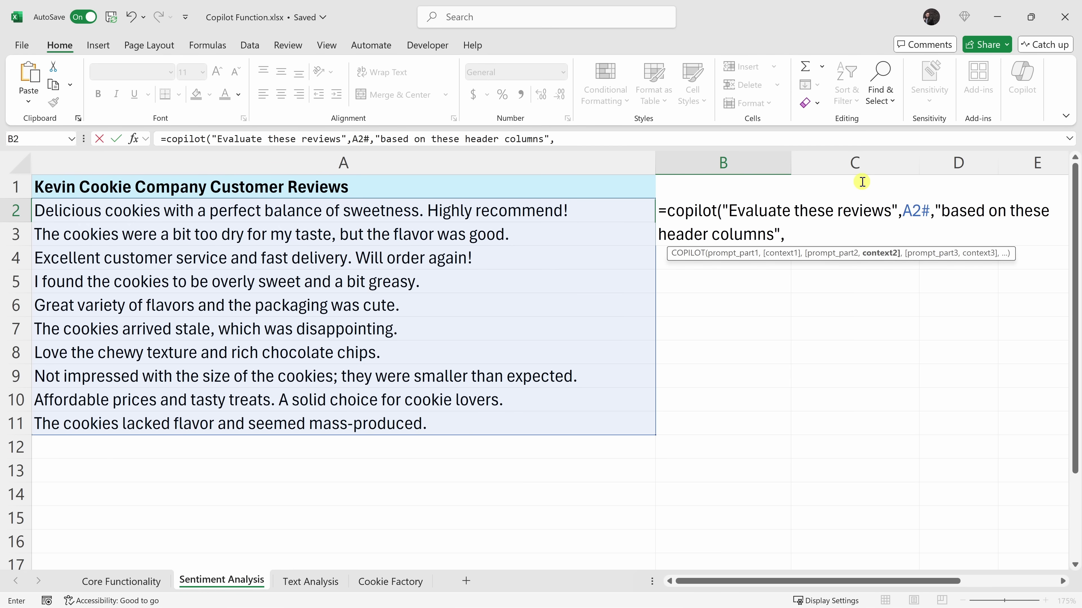
type("B1")
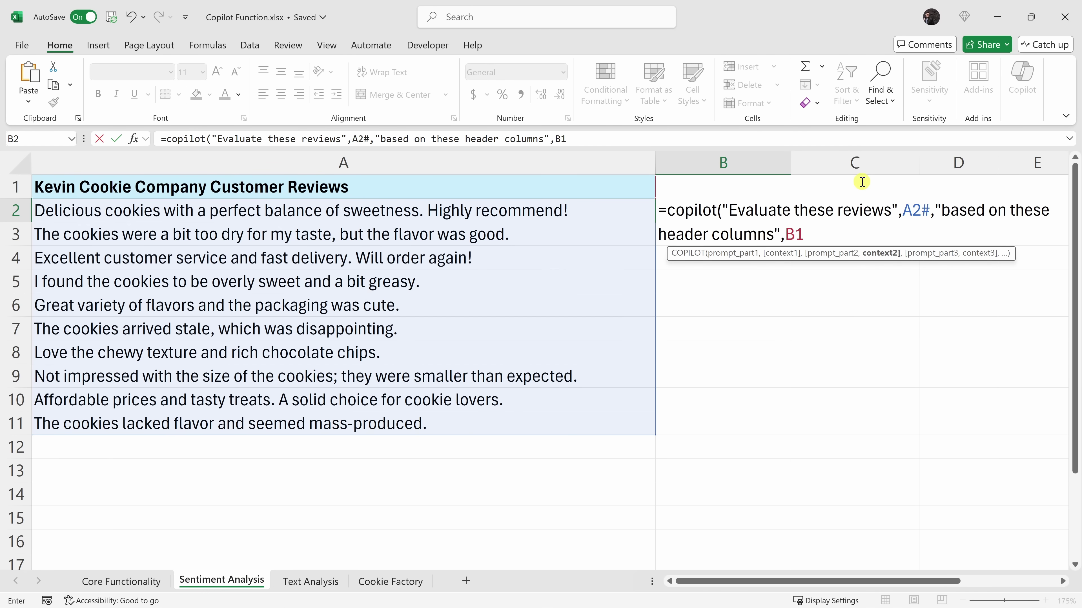
type(":c!")
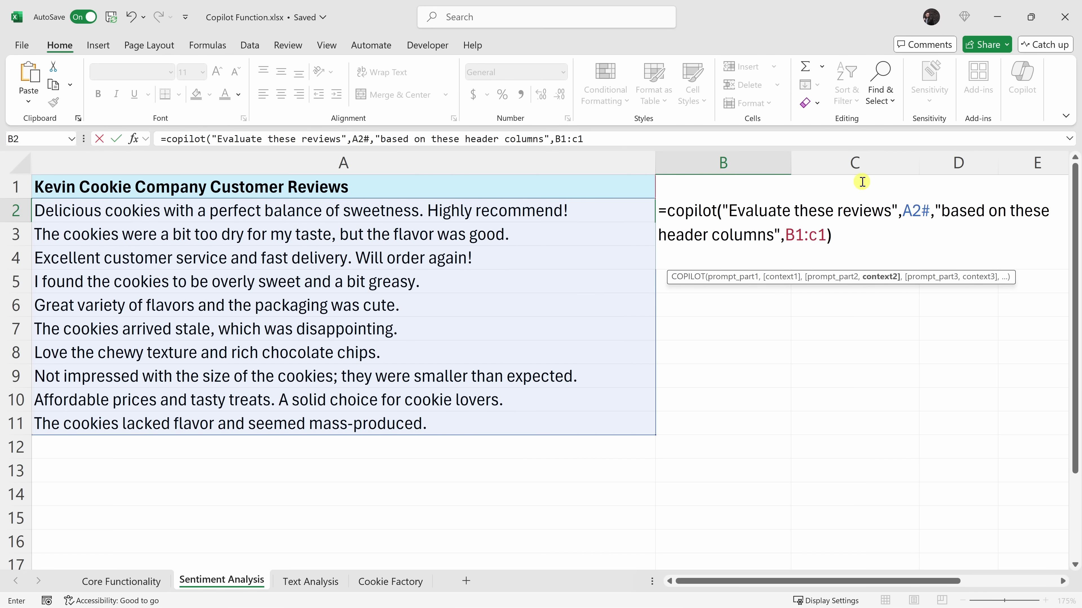
type(")")
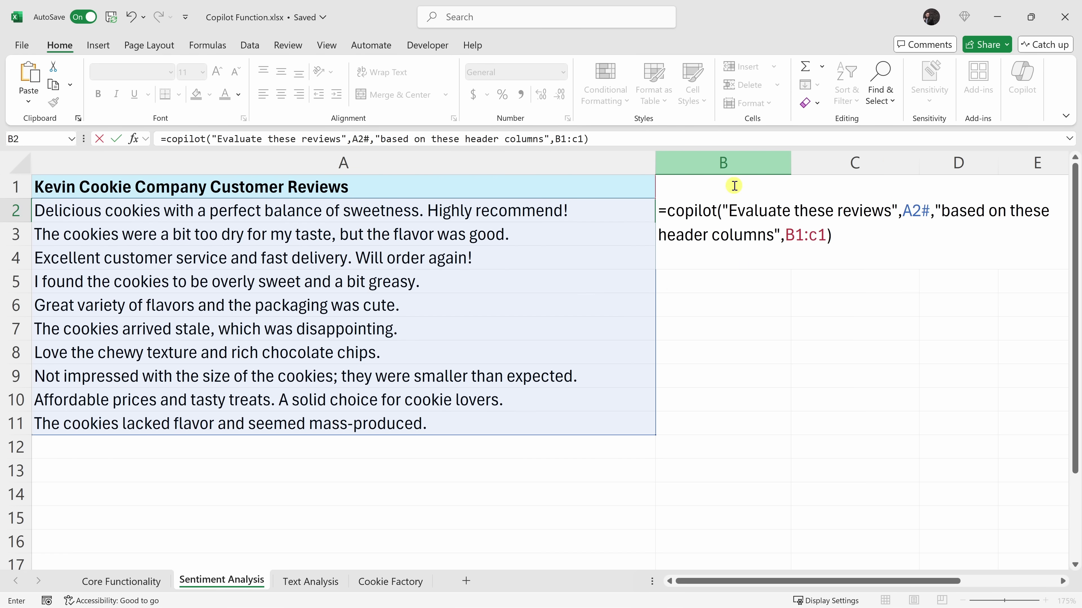
key("Return")
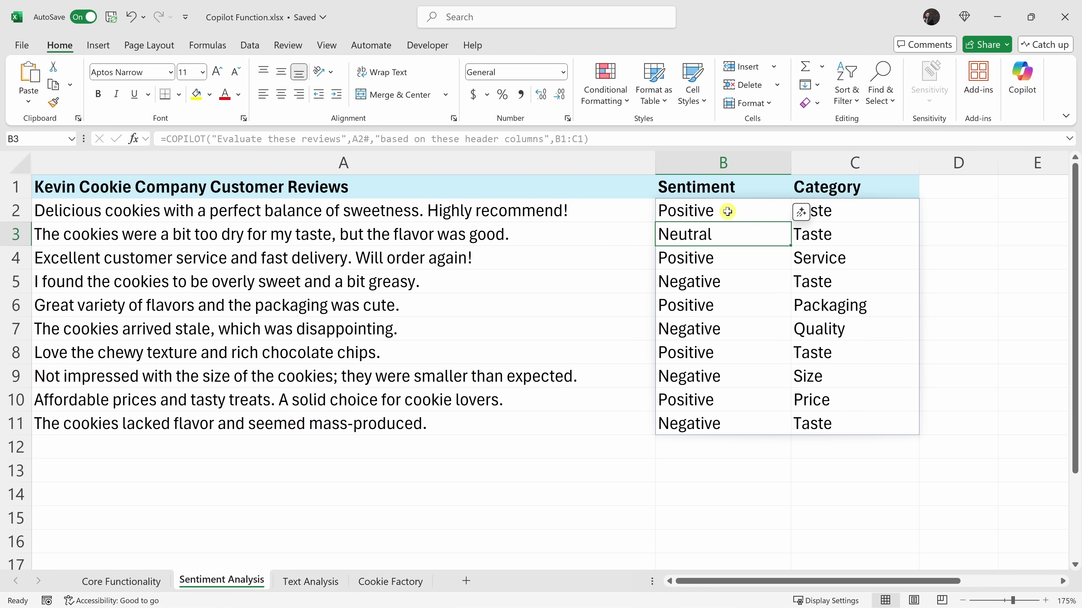
Review the spilled sentiment and category results for the first two reviews
left_click_drag(729, 209, 739, 427)
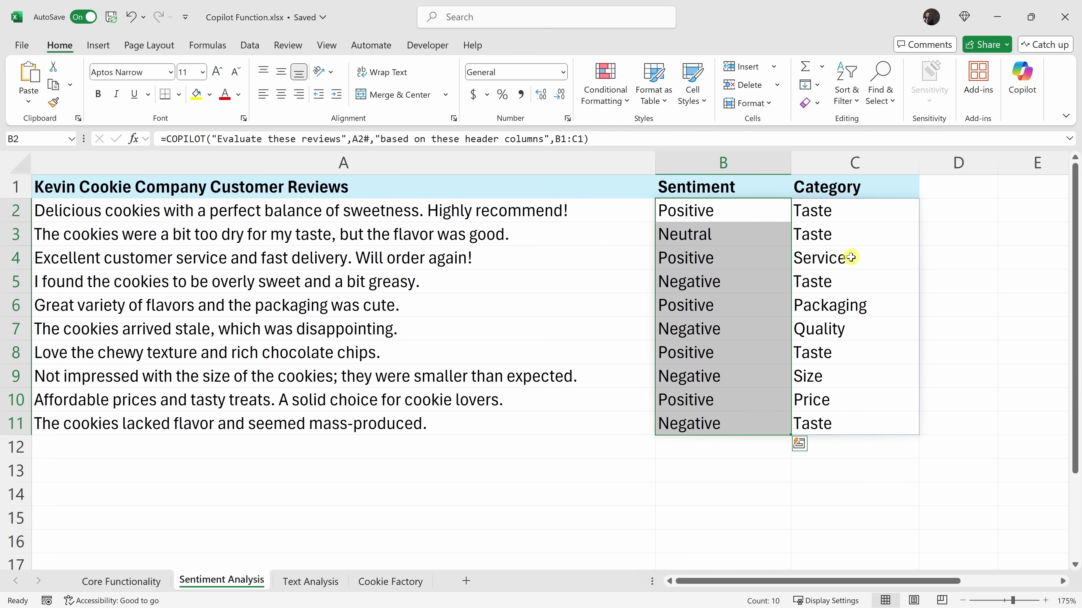
left_click_drag(862, 210, 875, 433)
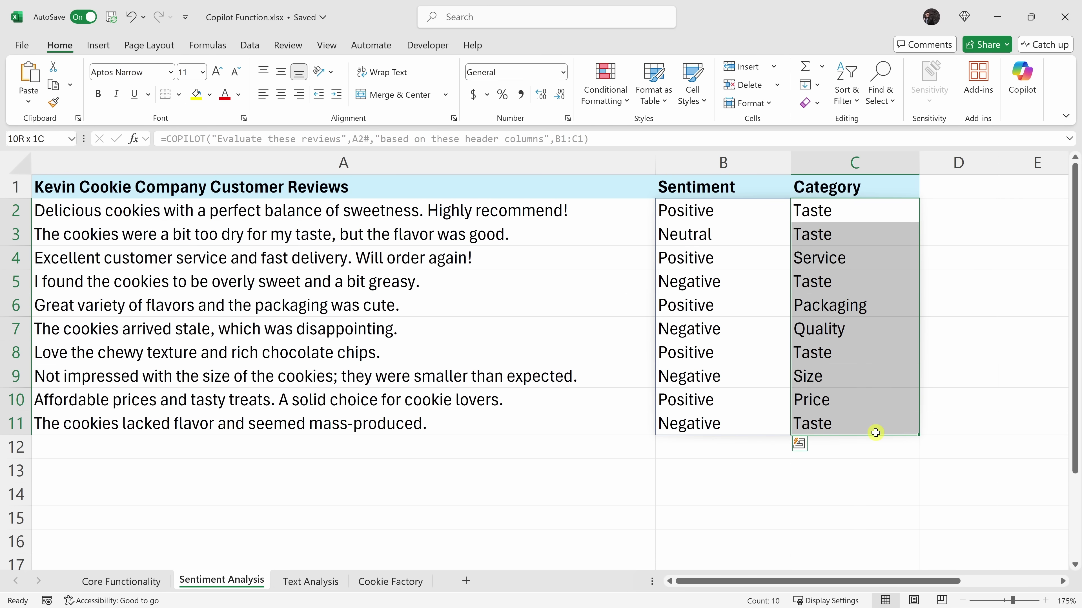
left_click(743, 208)
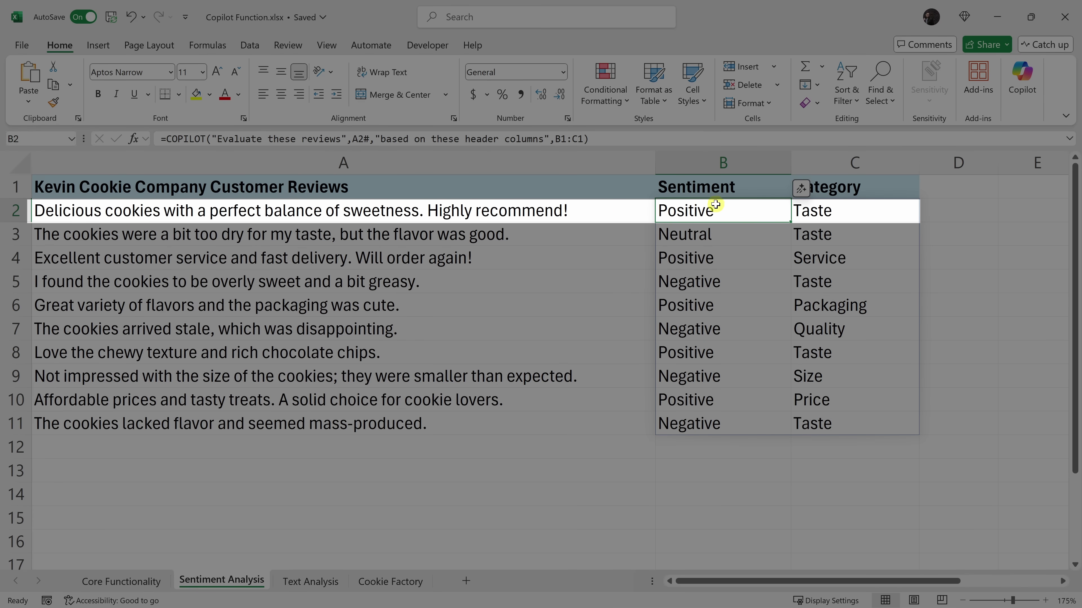
left_click(866, 210)
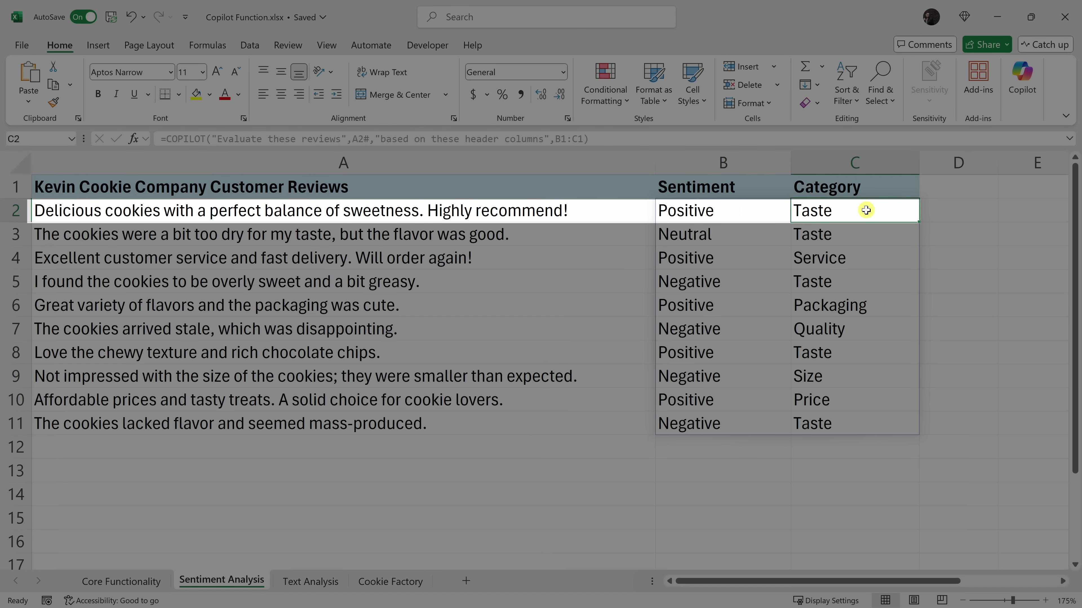
left_click(155, 244)
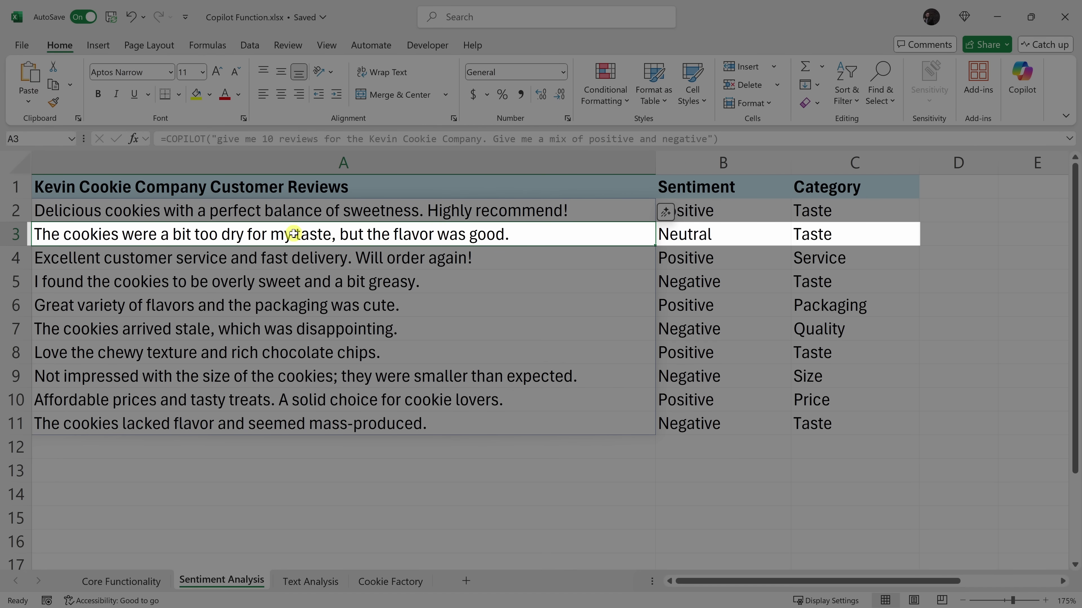
left_click(701, 234)
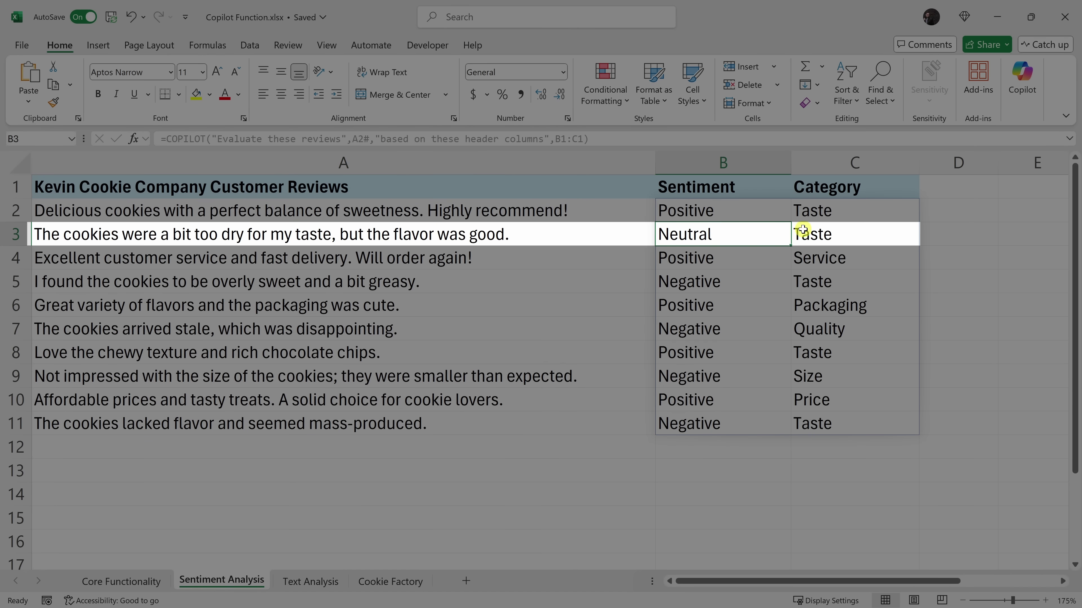
left_click(811, 230)
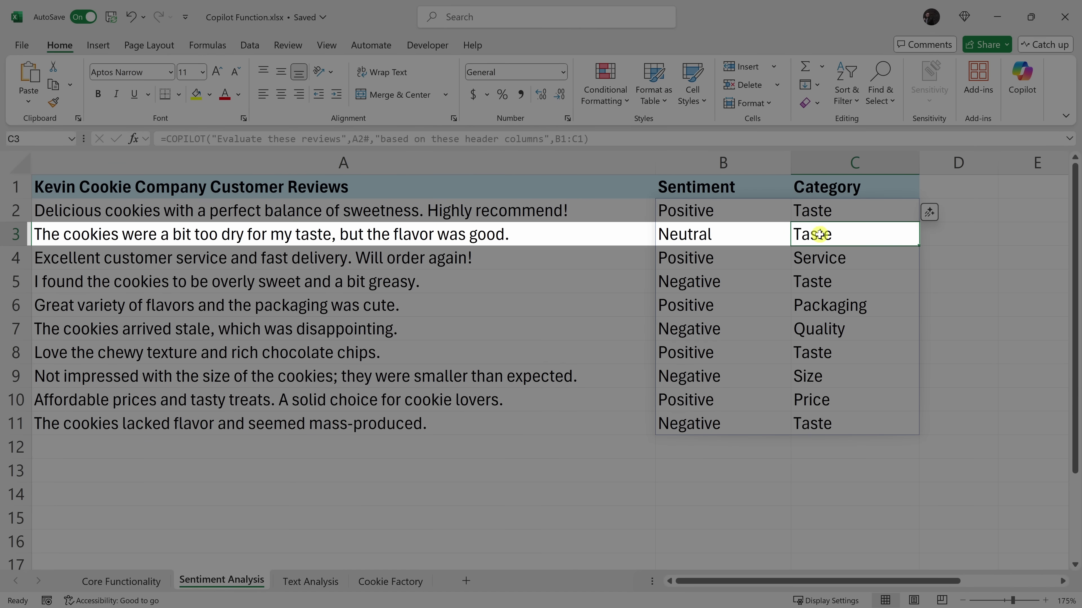
Check the stale-cookies review in A7, rated Negative, then return to B2
left_click(236, 307)
left_click(128, 329)
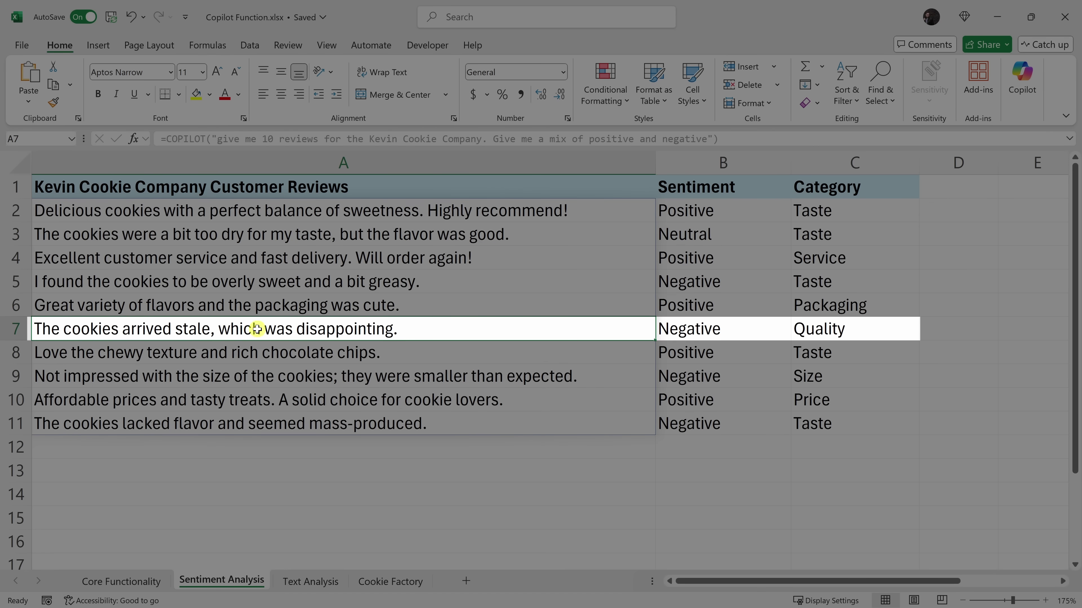
left_click(703, 325)
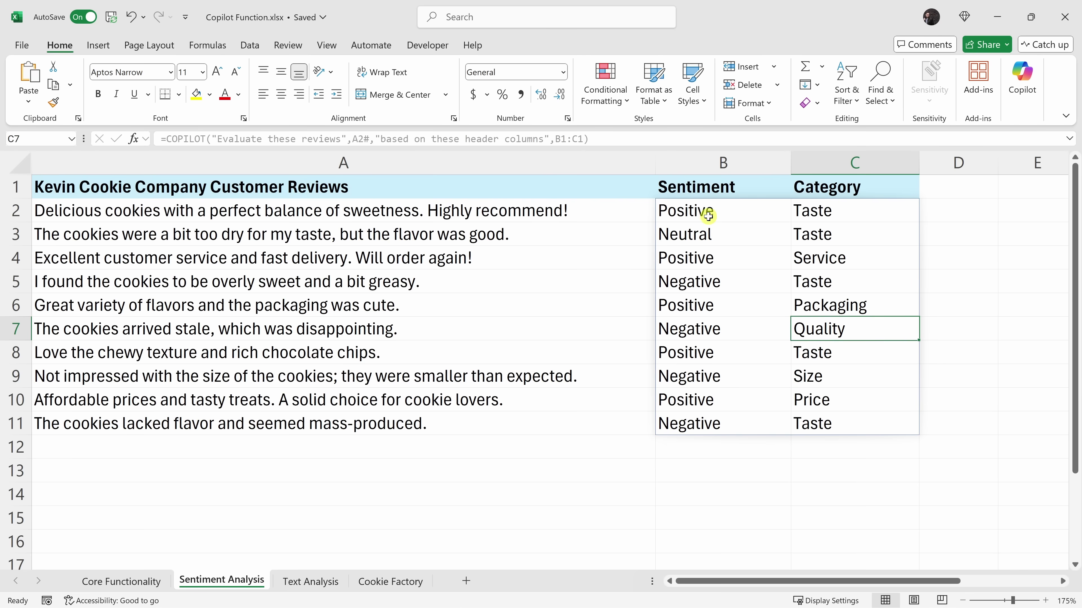
left_click(702, 212)
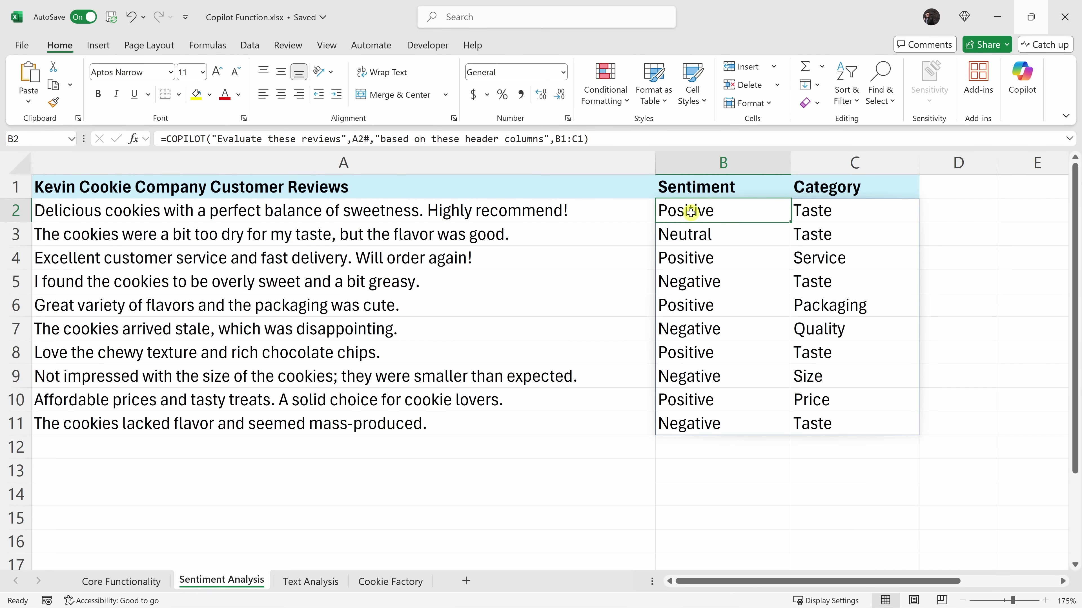
Rename header B1 to "Sentiment as +,~,-"
left_click(701, 188)
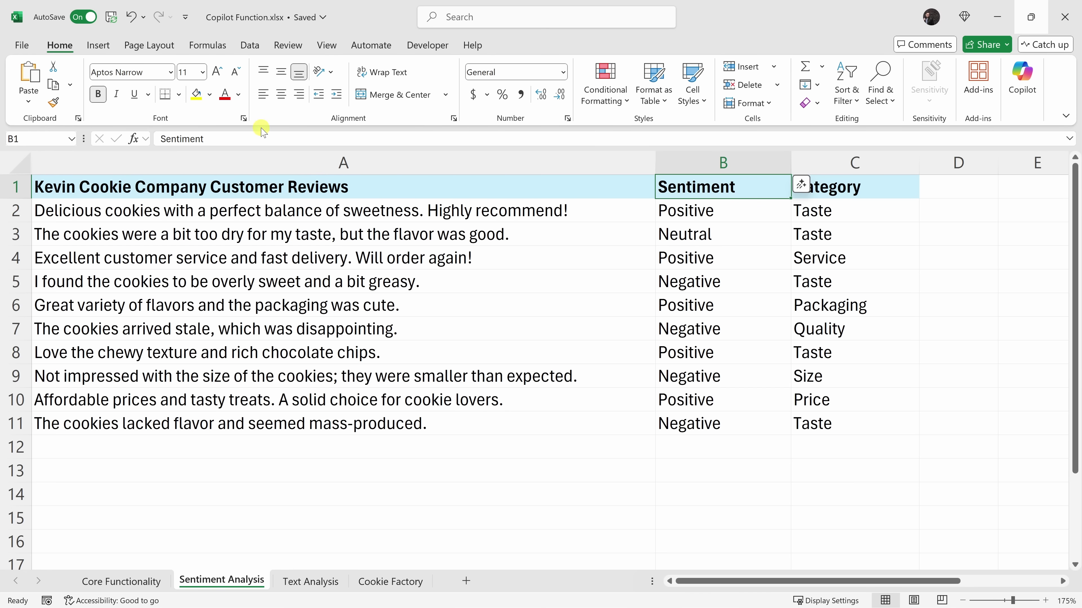
left_click(251, 139)
type("as +,~,-")
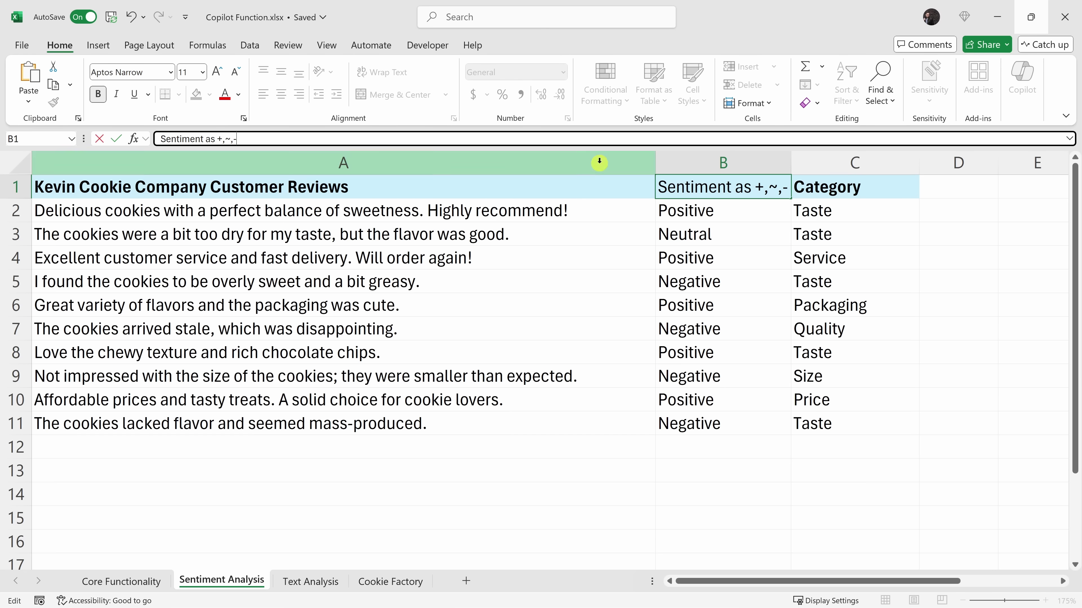
key("Return")
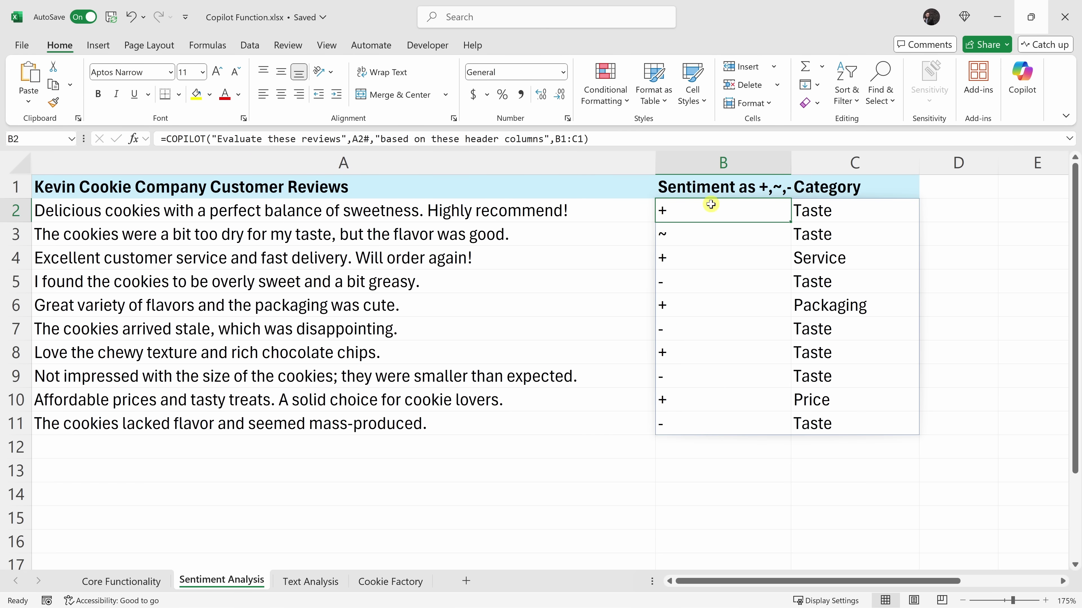
Review the +, ~ and - symbols in B2:B11 and select empty cell B13
mouse_move(683, 209)
left_mouse_down()
mouse_move(693, 427)
mouse_move(698, 237)
mouse_move(678, 208)
left_mouse_up()
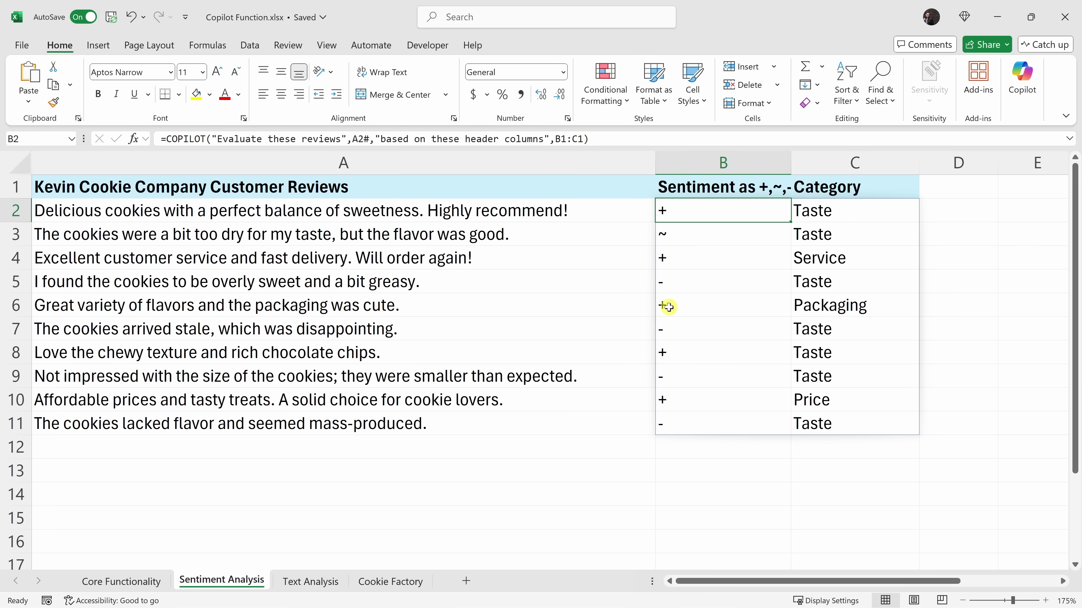
left_click_drag(681, 210, 690, 414)
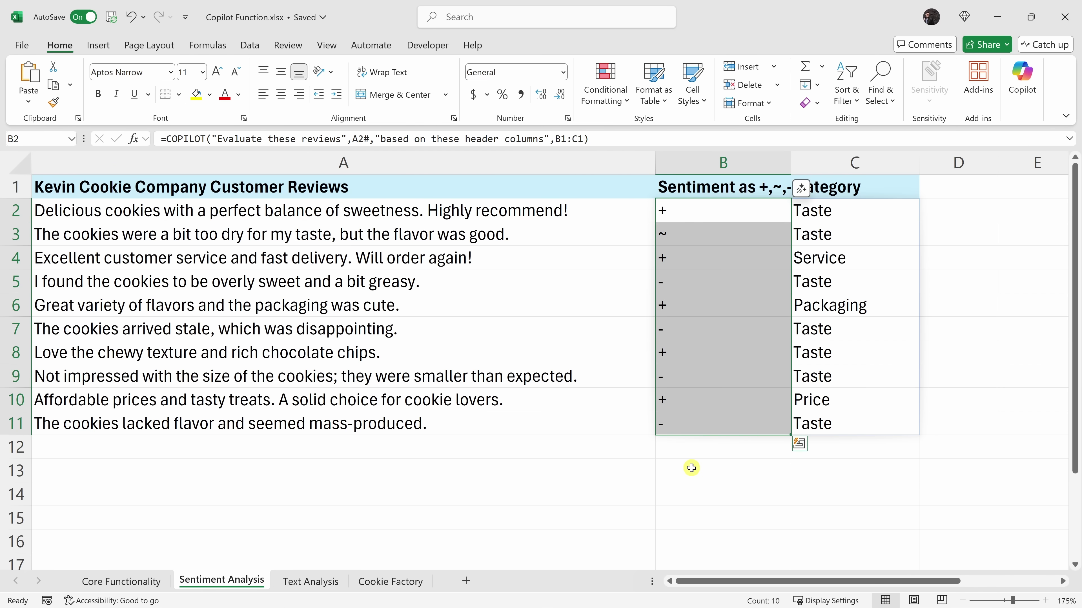
left_click(694, 466)
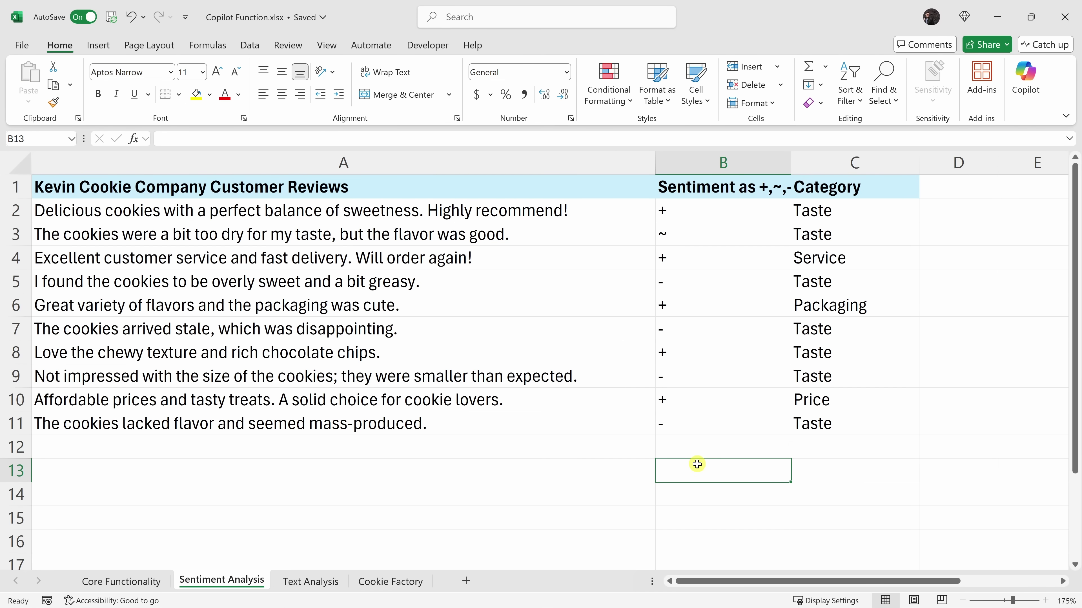
In B13, enter =GROUPBY(B2:B11,B2:B11,COUNTA) to count the sentiment ratings
type("=g")
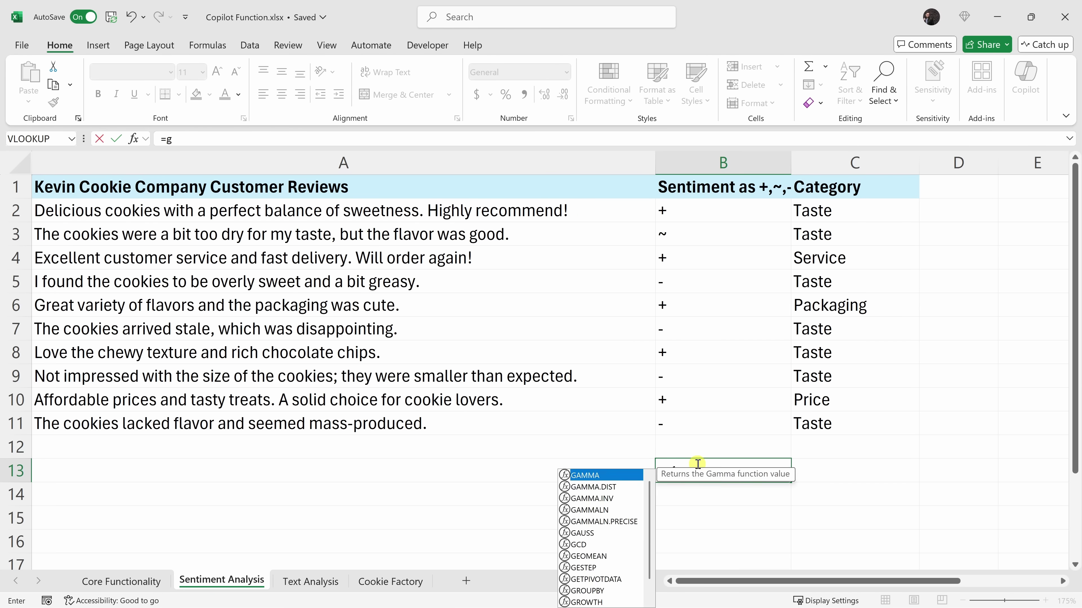
type("roupby")
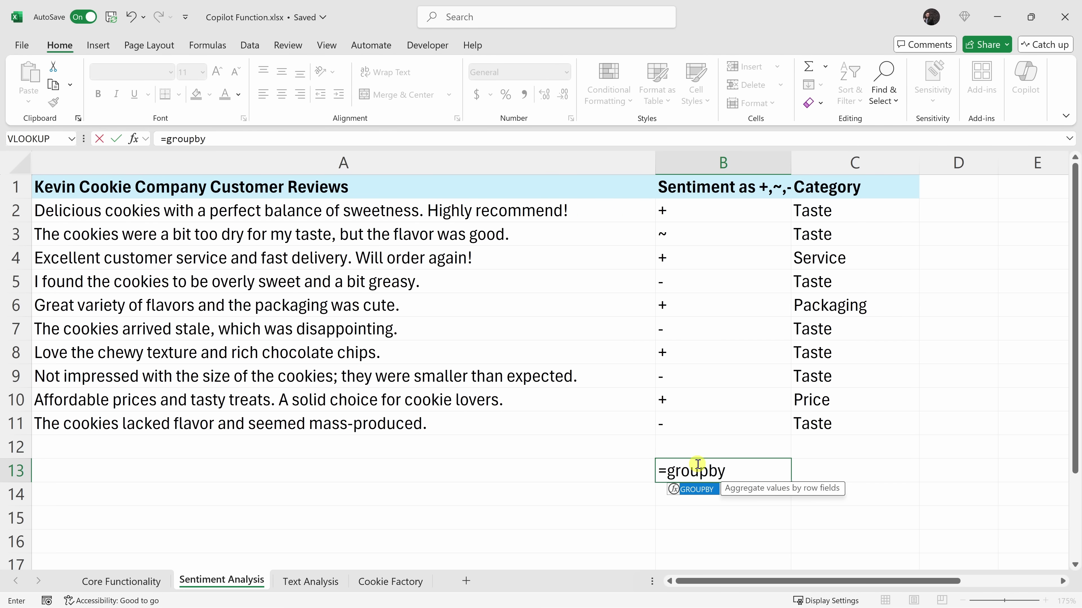
type("(")
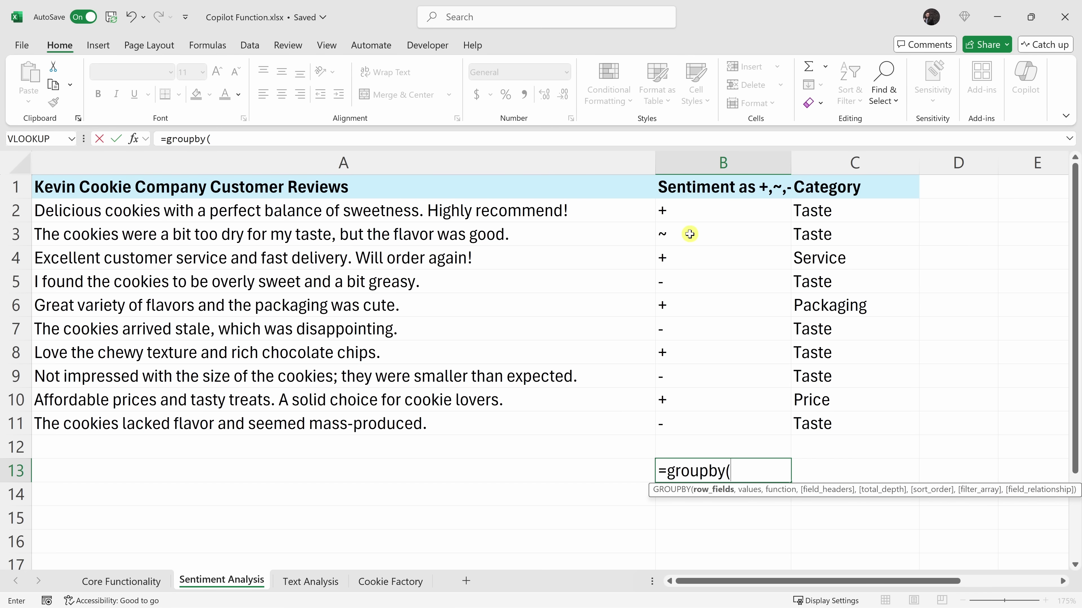
left_click_drag(692, 207, 690, 424)
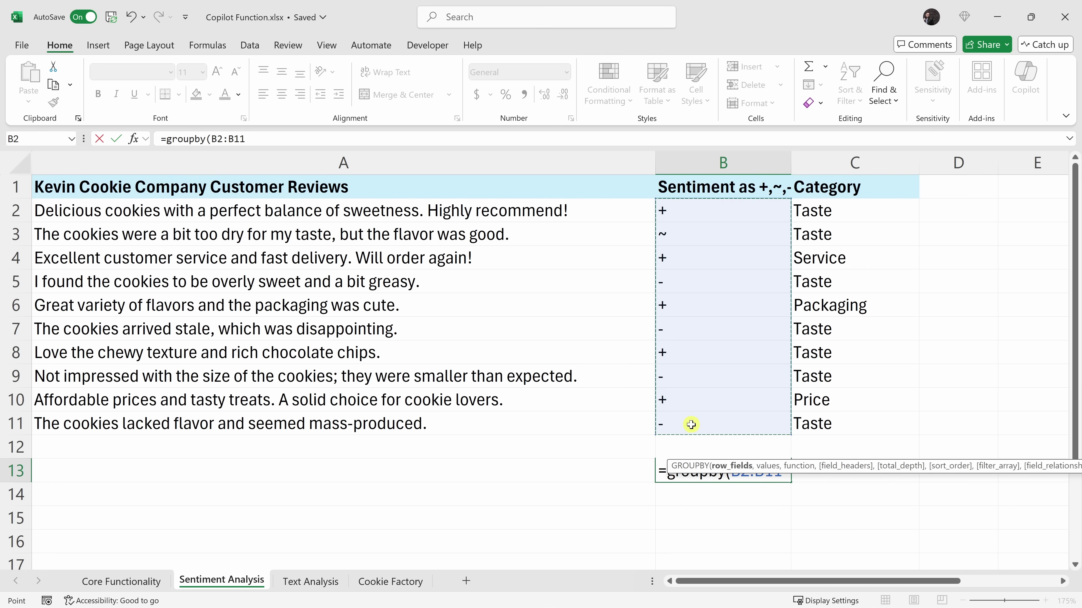
type(",")
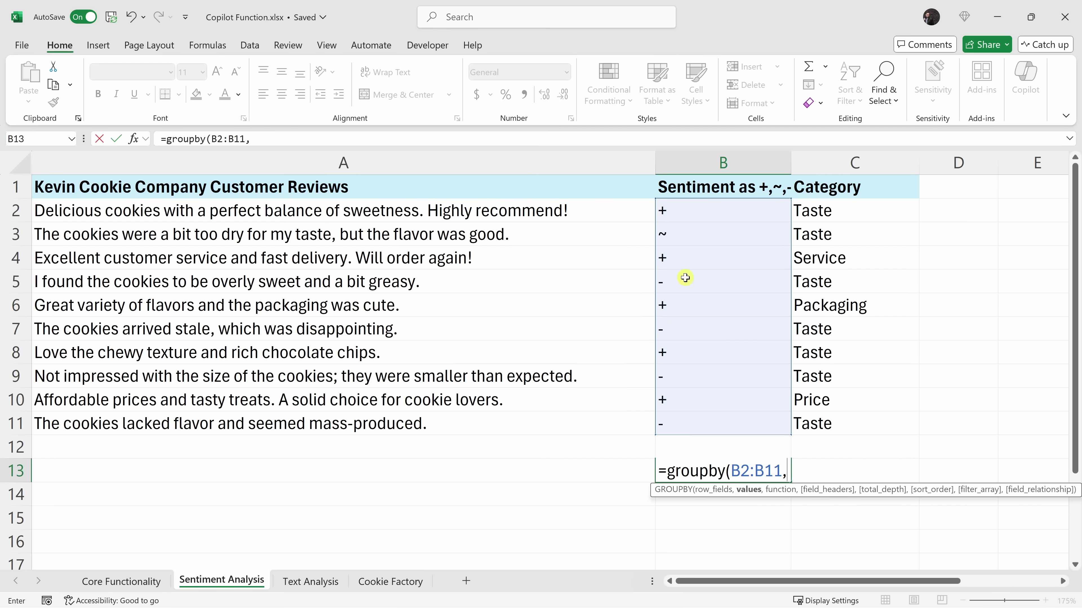
left_click(687, 209)
left_click_drag(688, 209, 691, 426)
type(",")
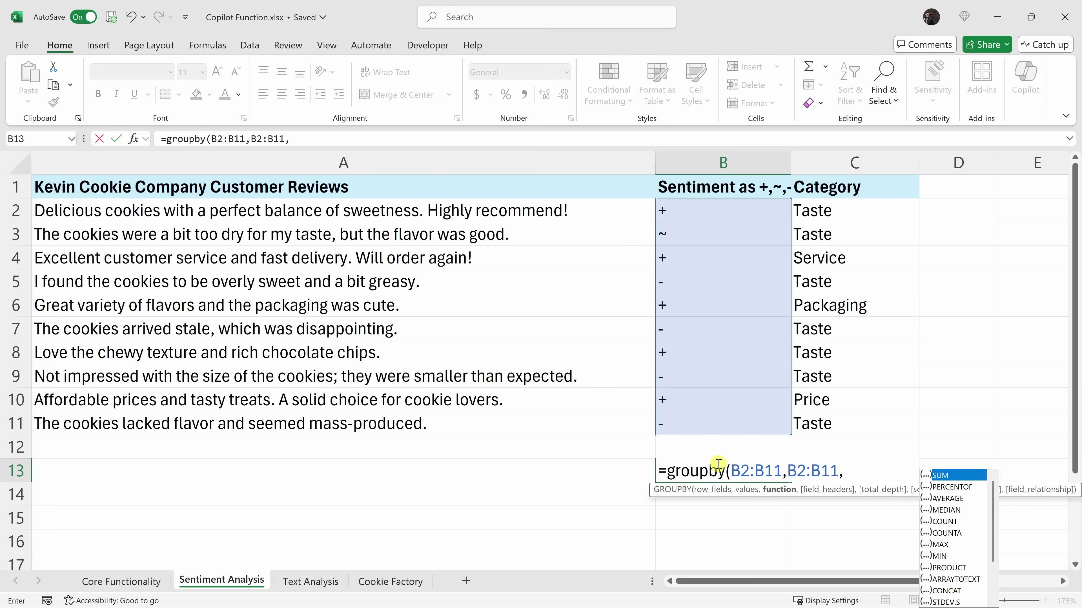
type("counta")
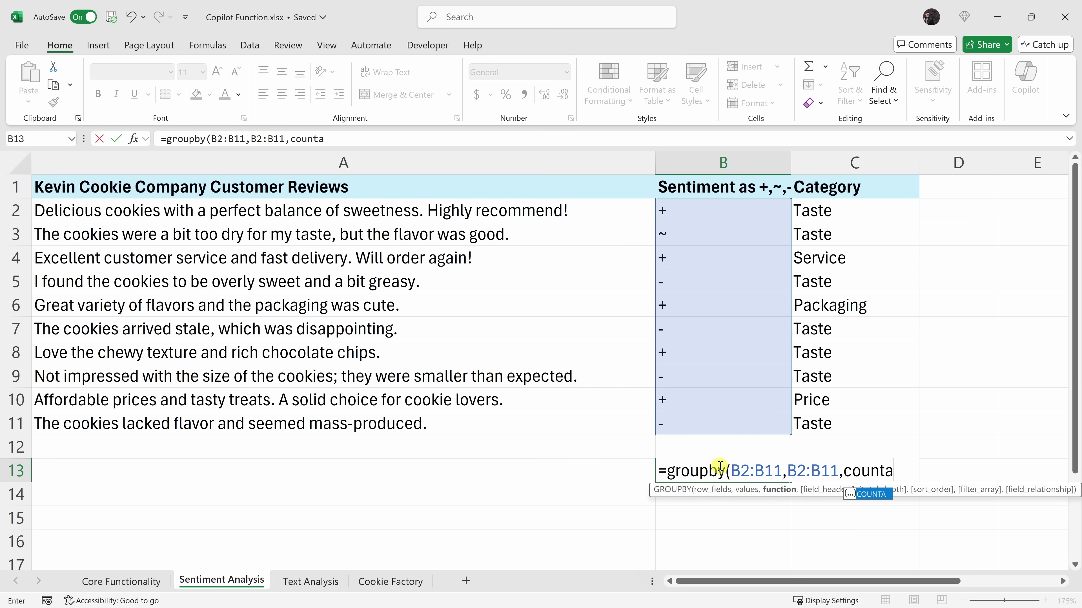
type(")")
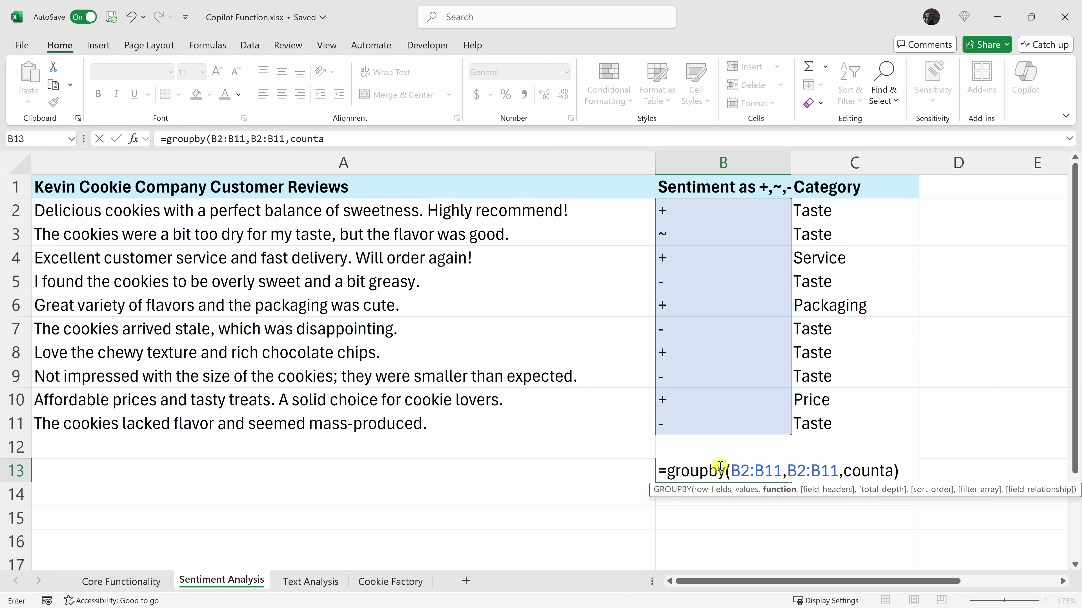
key("Return")
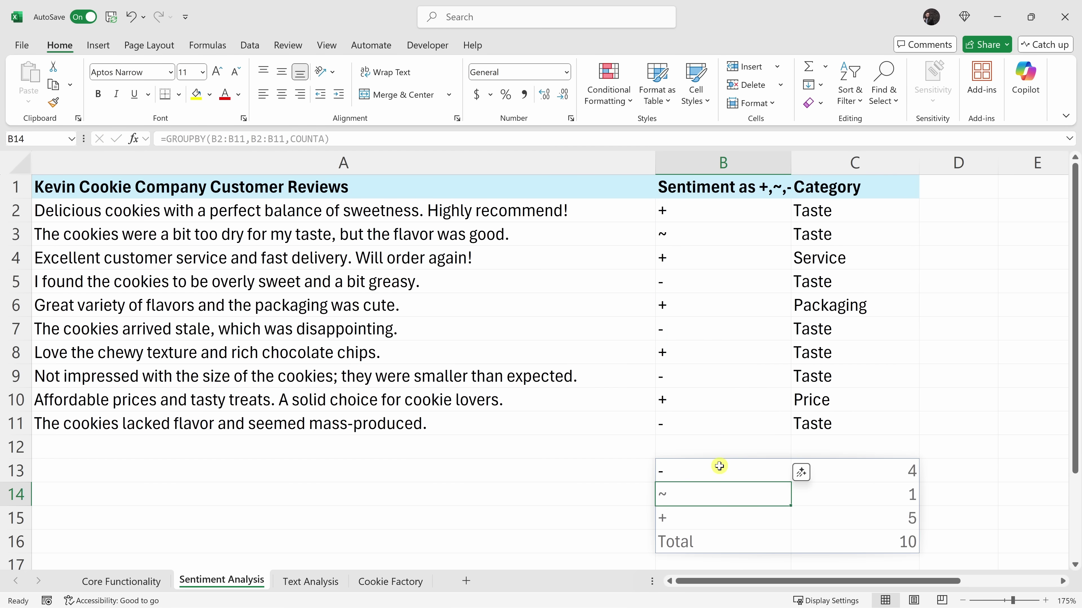
Check the counts: 4 negative, 1 neutral, 5 positive, 10 in total
left_click_drag(719, 467, 910, 471)
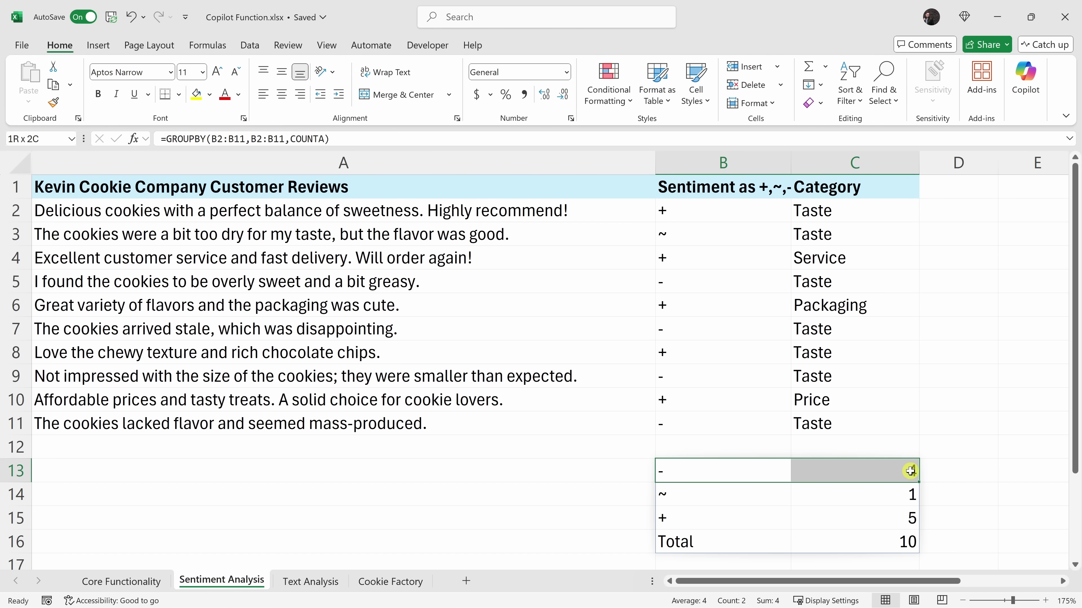
left_click_drag(729, 498, 864, 491)
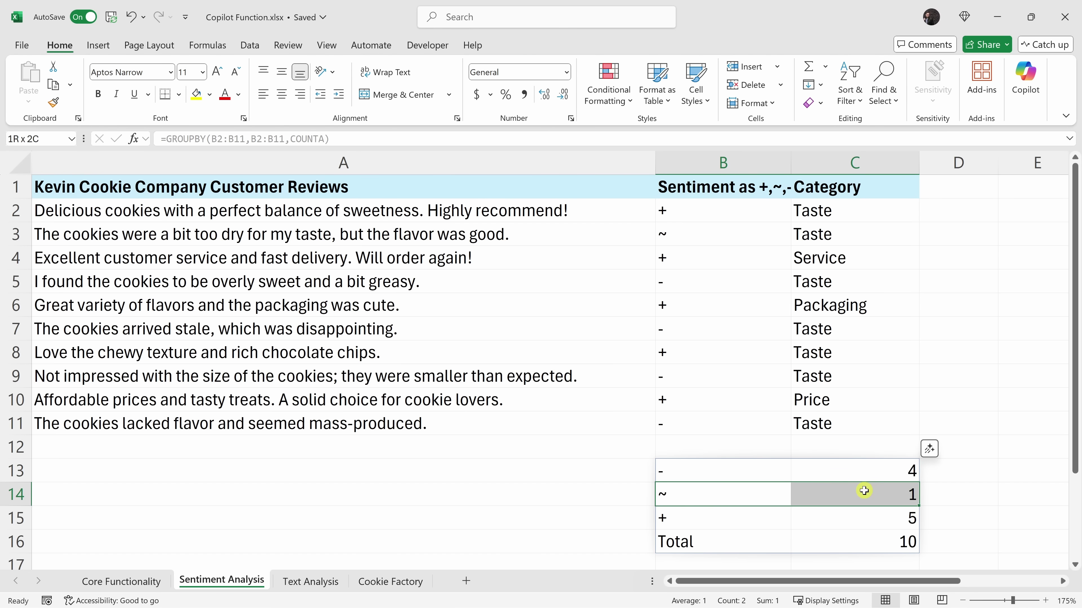
left_click_drag(743, 520, 871, 518)
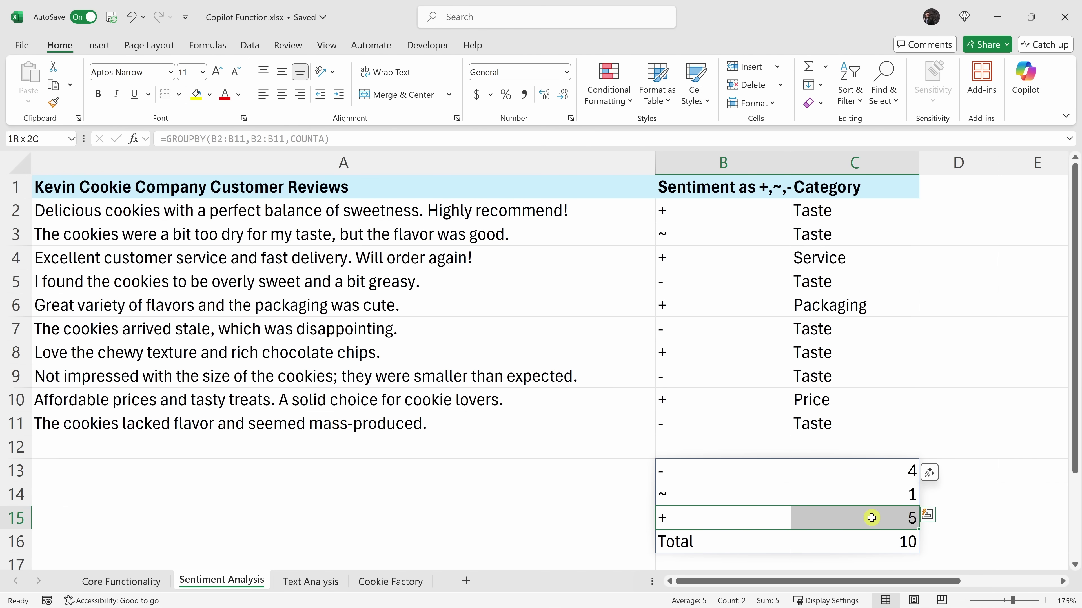
left_click(901, 544)
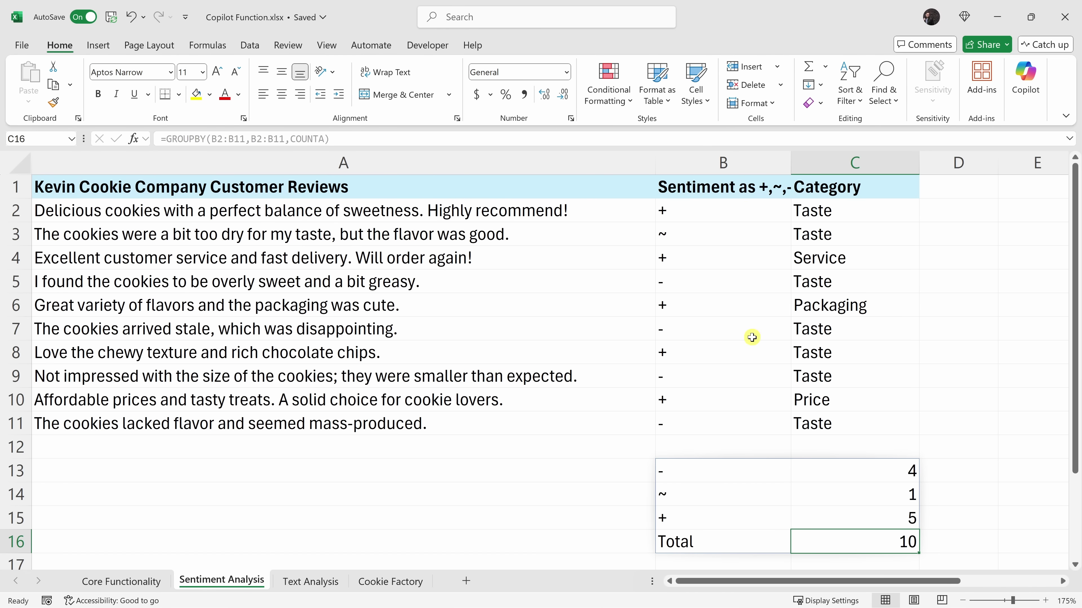
Edit the review-generating COPILOT prompt in A2 to ask for only positive feedback
left_click_drag(372, 212, 381, 420)
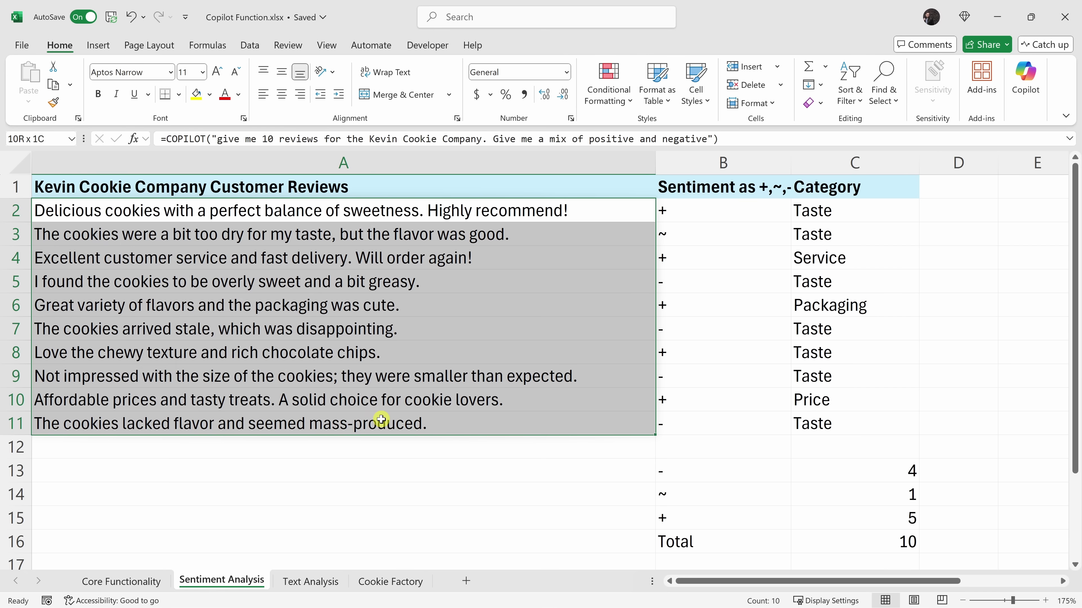
left_click(381, 212)
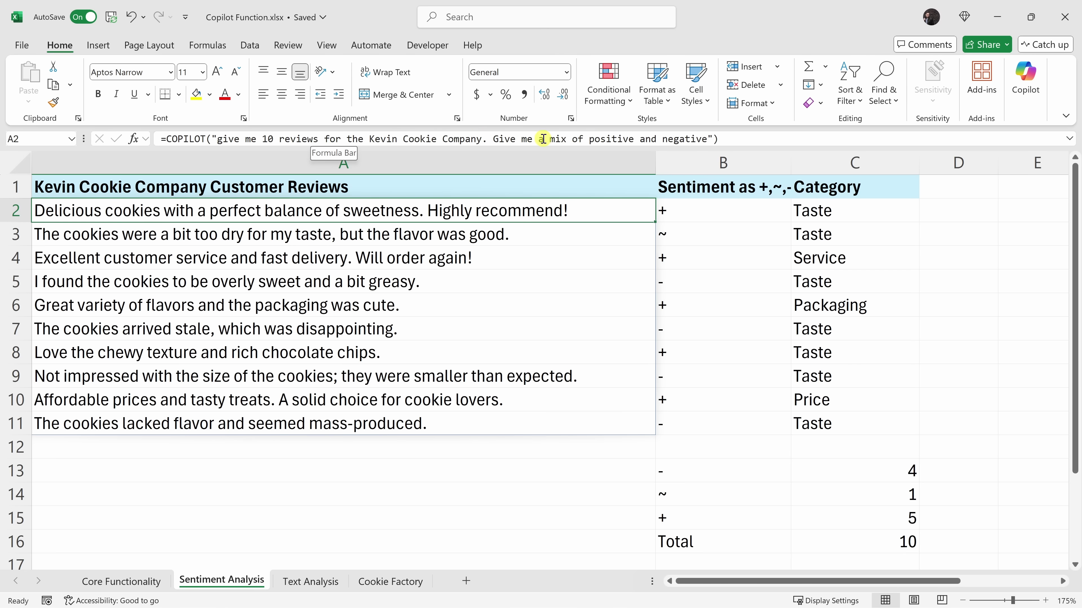
left_click_drag(493, 139, 708, 138)
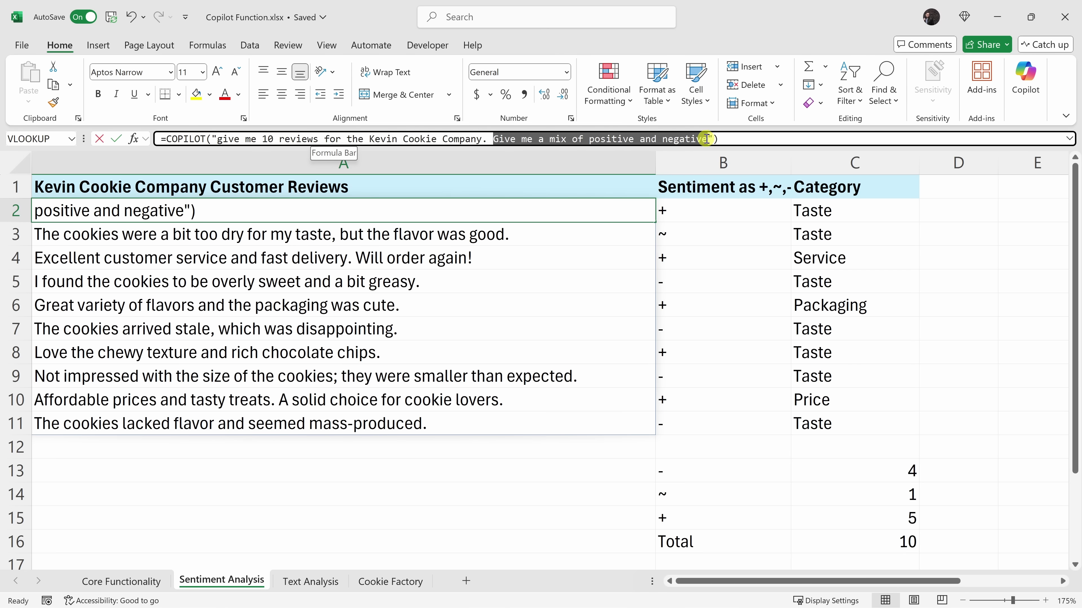
type("Give me only positive feedback")
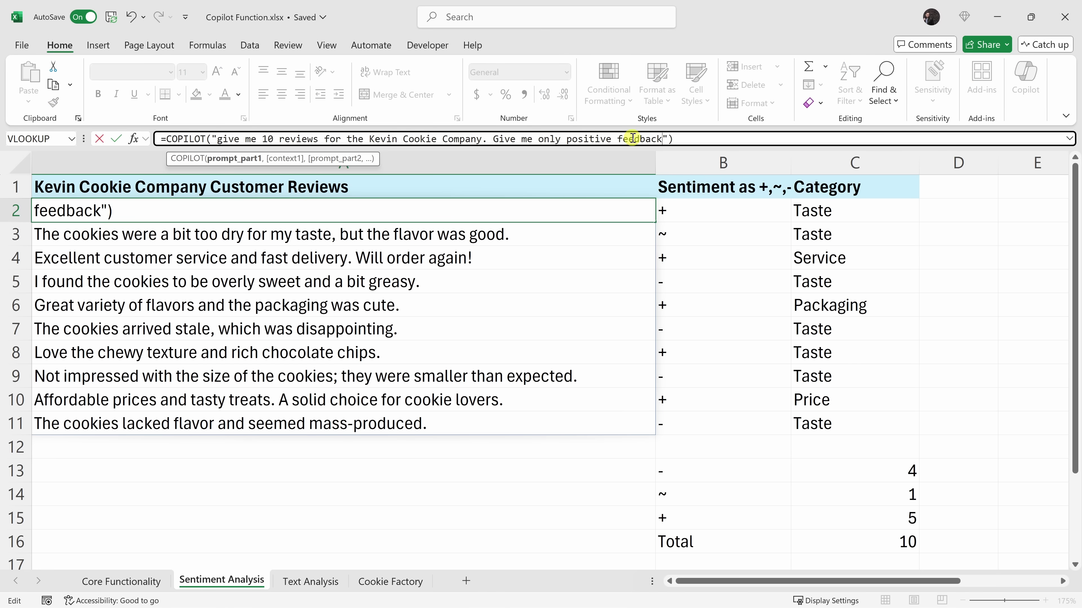
key("Return")
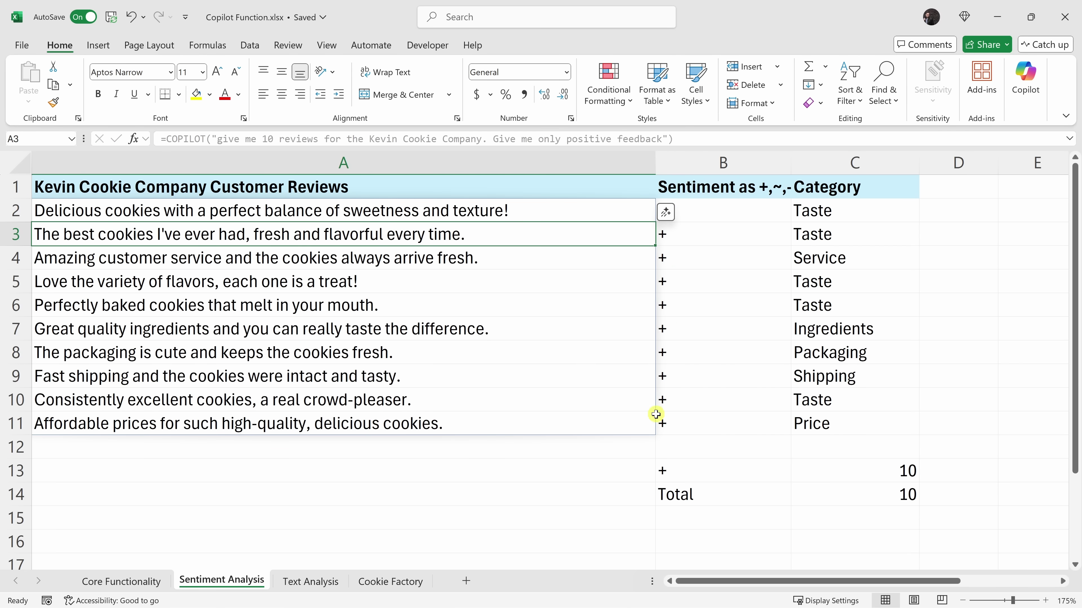
Confirm every sentiment is now + and the summary shows 10 positive out of 10
left_click_drag(708, 205, 717, 420)
left_click_drag(706, 471, 898, 495)
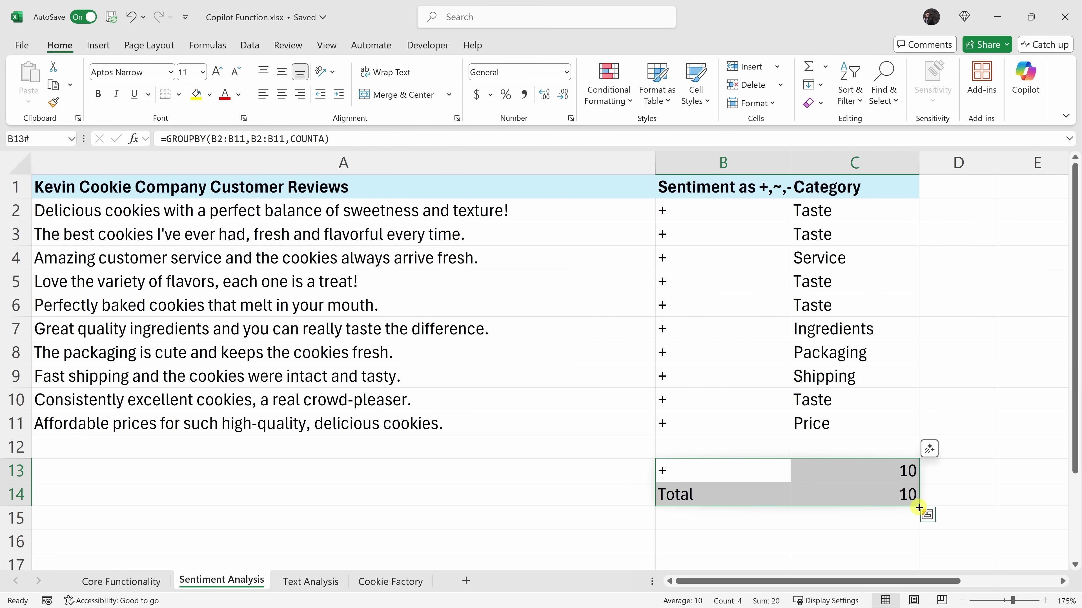
left_click_drag(897, 471, 754, 474)
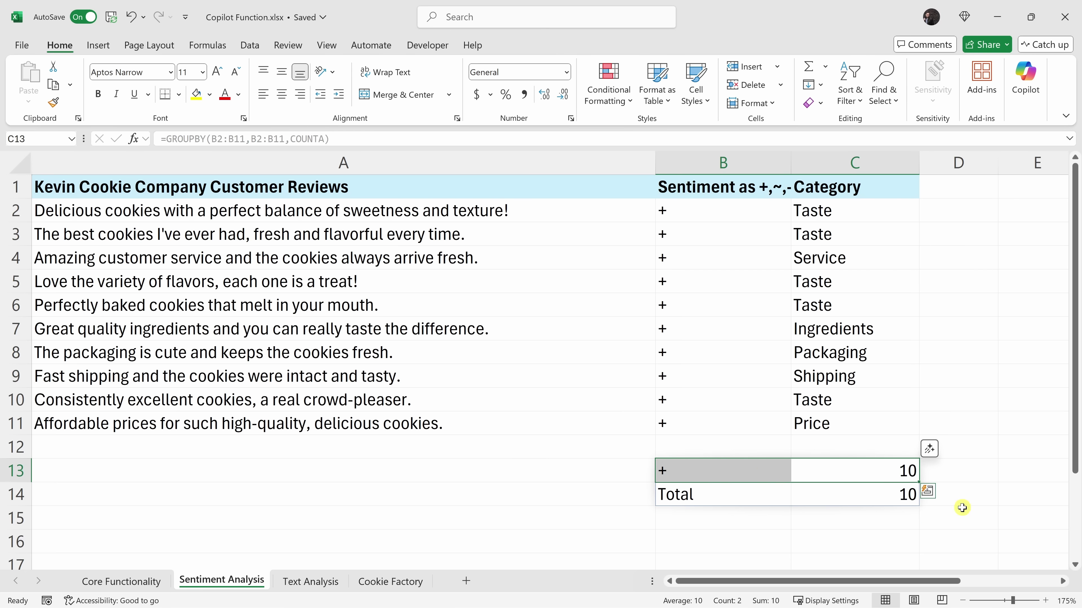
left_click(916, 499)
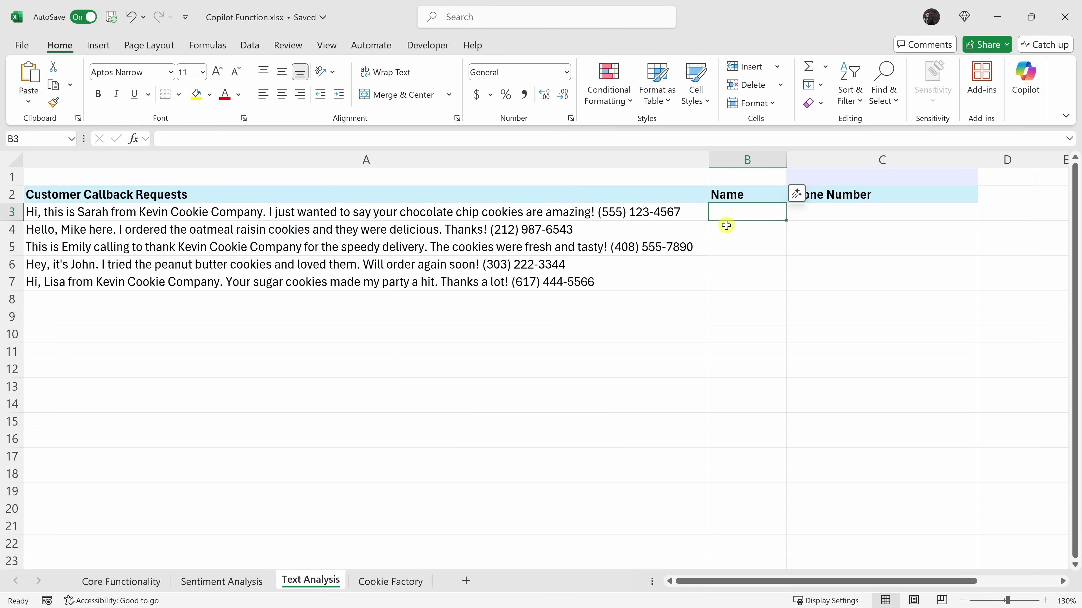
Inspect the callback-message formula and empty Name and Phone Number columns, then start a formula in B3
left_click_drag(303, 212, 310, 276)
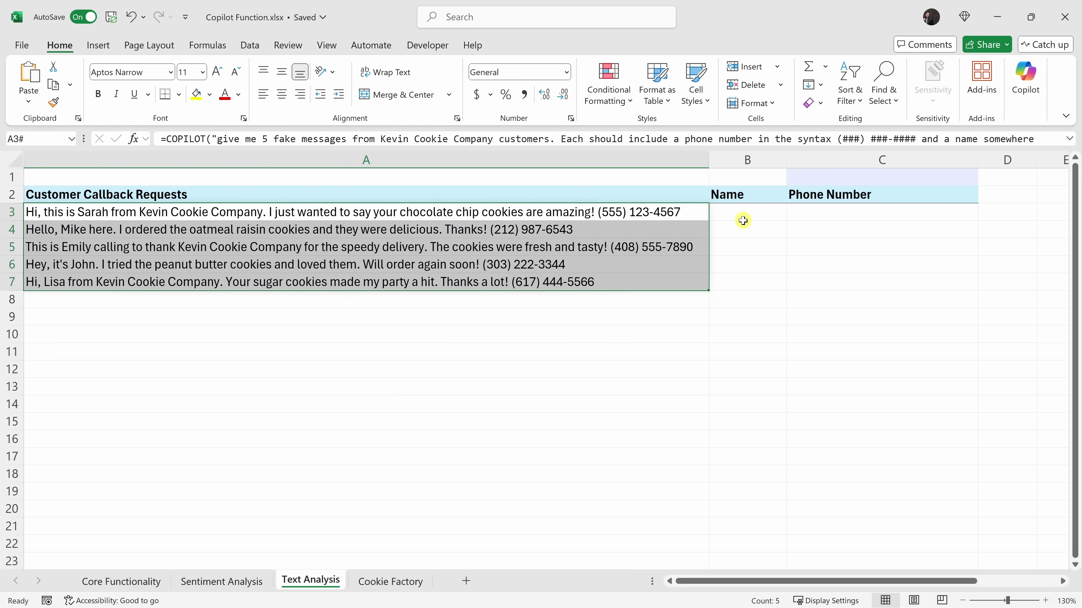
left_click_drag(750, 195, 757, 282)
left_click_drag(821, 198, 820, 276)
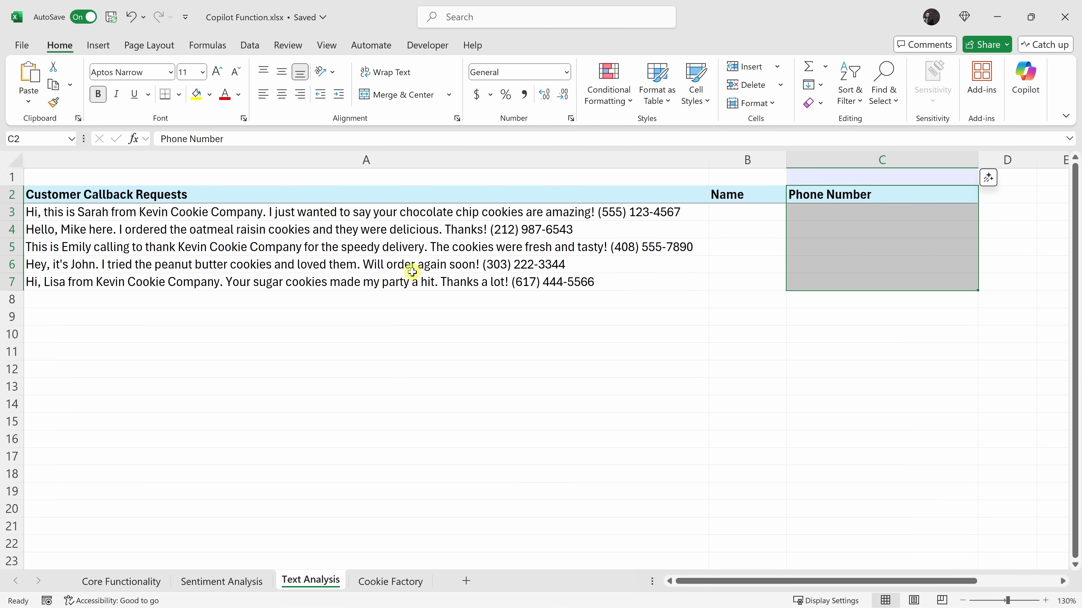
left_click(737, 211)
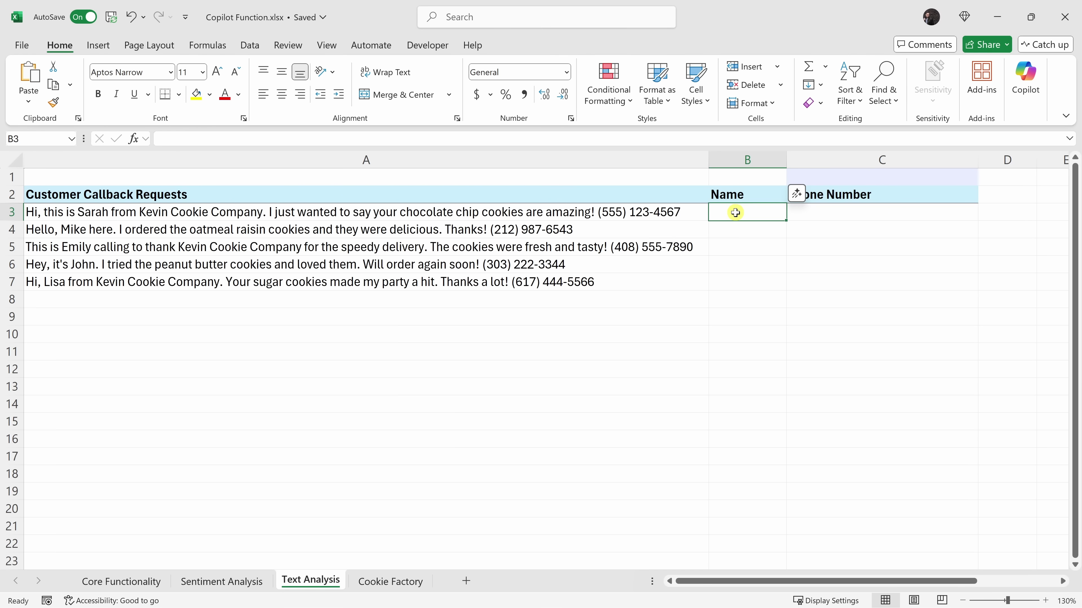
type("=coop")
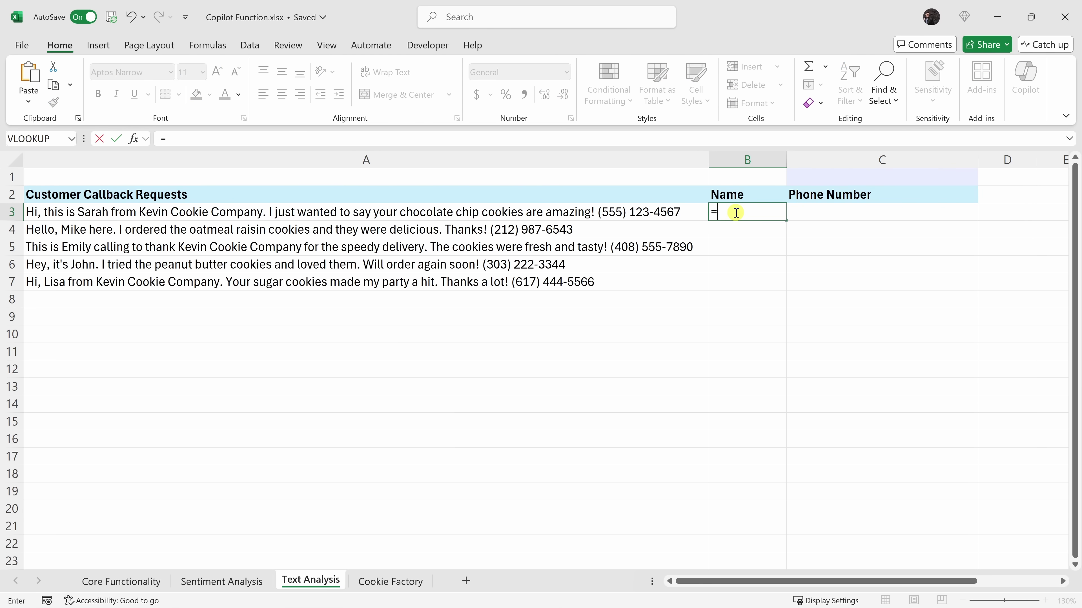
In B3, enter =COPILOT("Extract the name",A3#) to spill callers' first names into B3:B7
key("BackSpace")
type("pilot(")
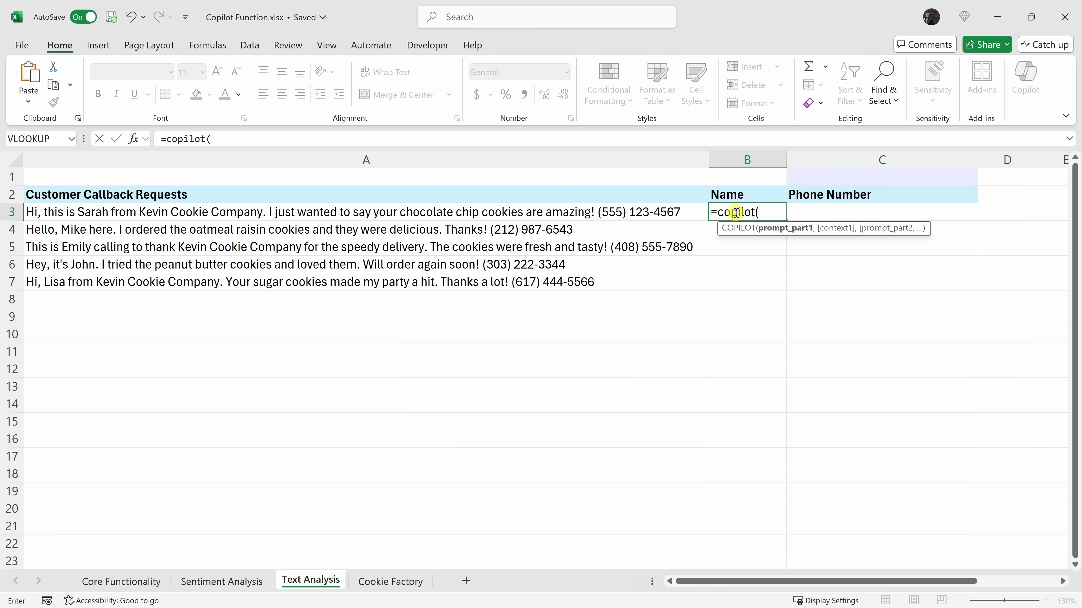
type("\"Extract the name")
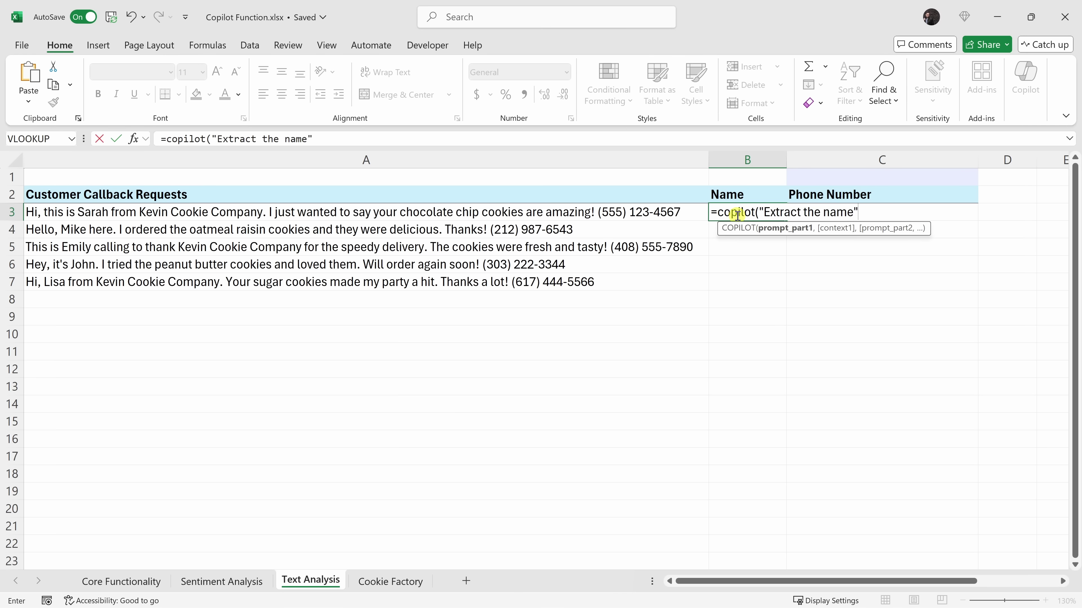
type("\",")
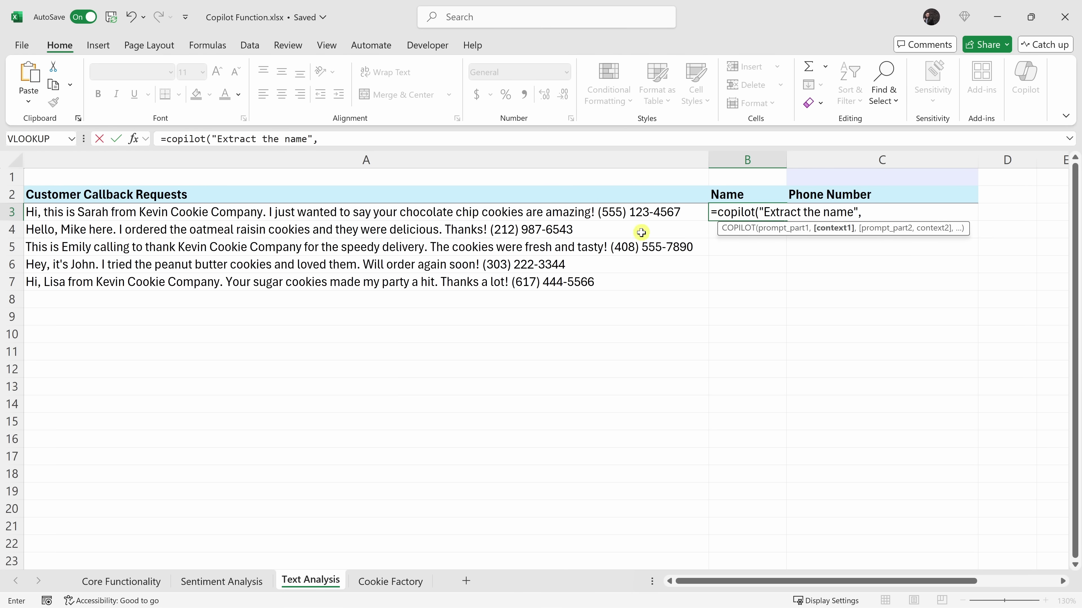
left_click_drag(367, 213, 365, 284)
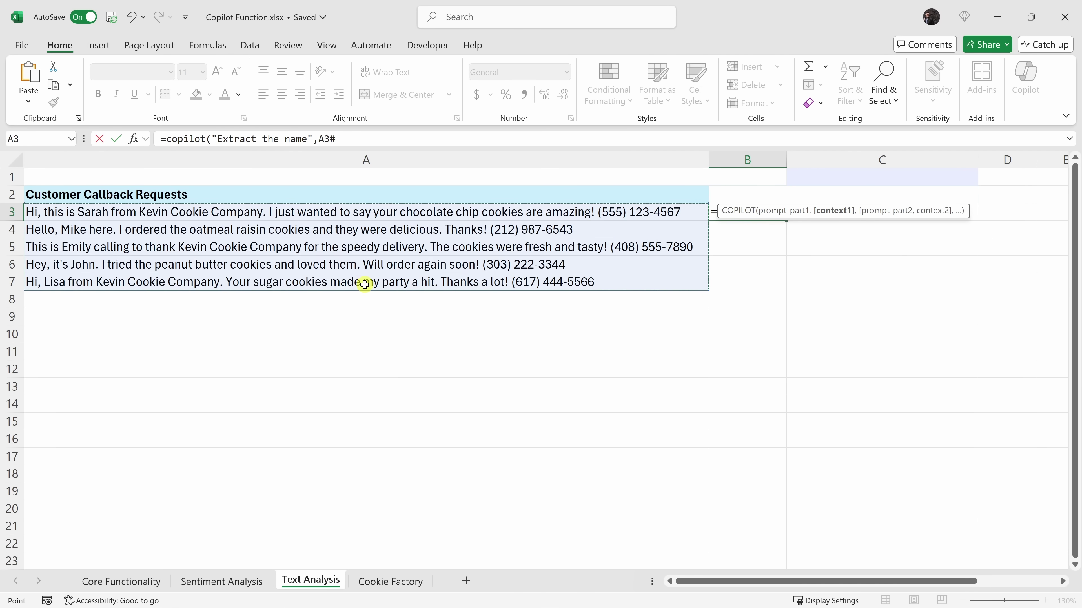
key("Return")
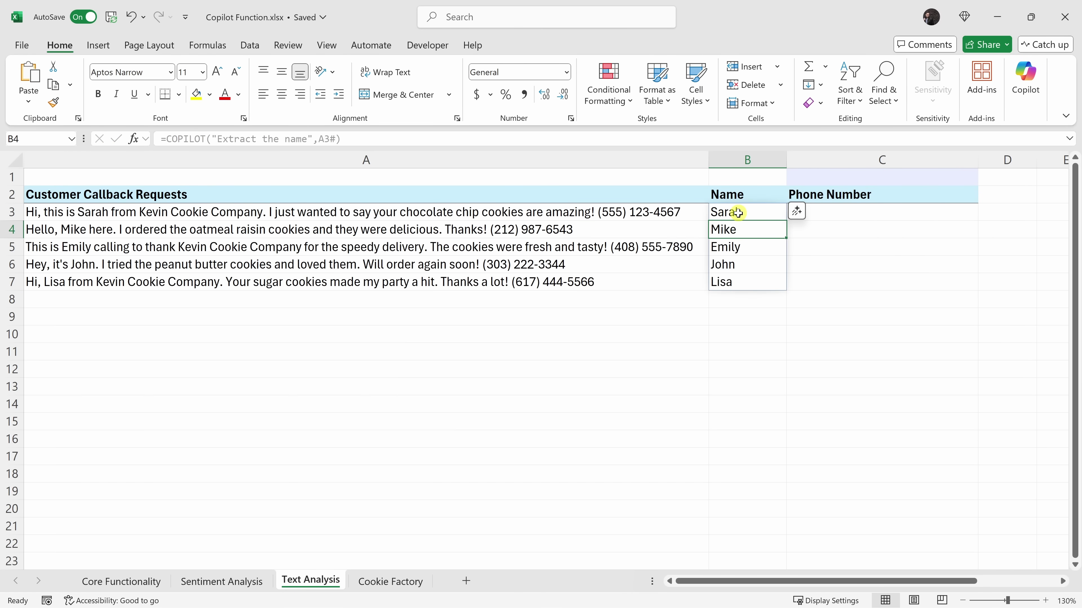
left_click(738, 213)
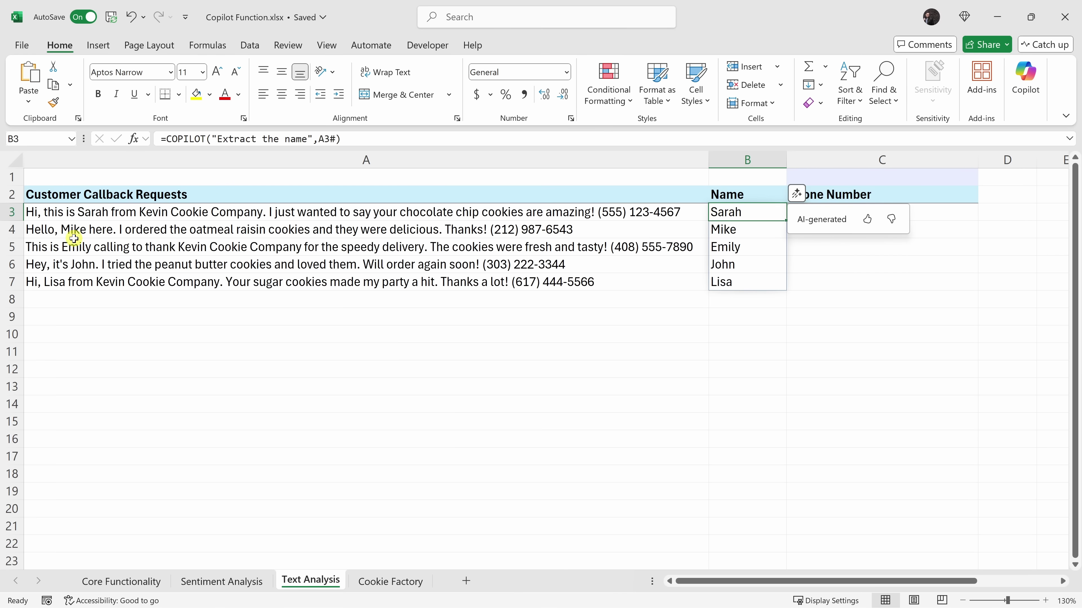
left_click(737, 230)
mouse_move(732, 213)
left_mouse_down()
mouse_move(739, 285)
mouse_move(739, 204)
left_mouse_up()
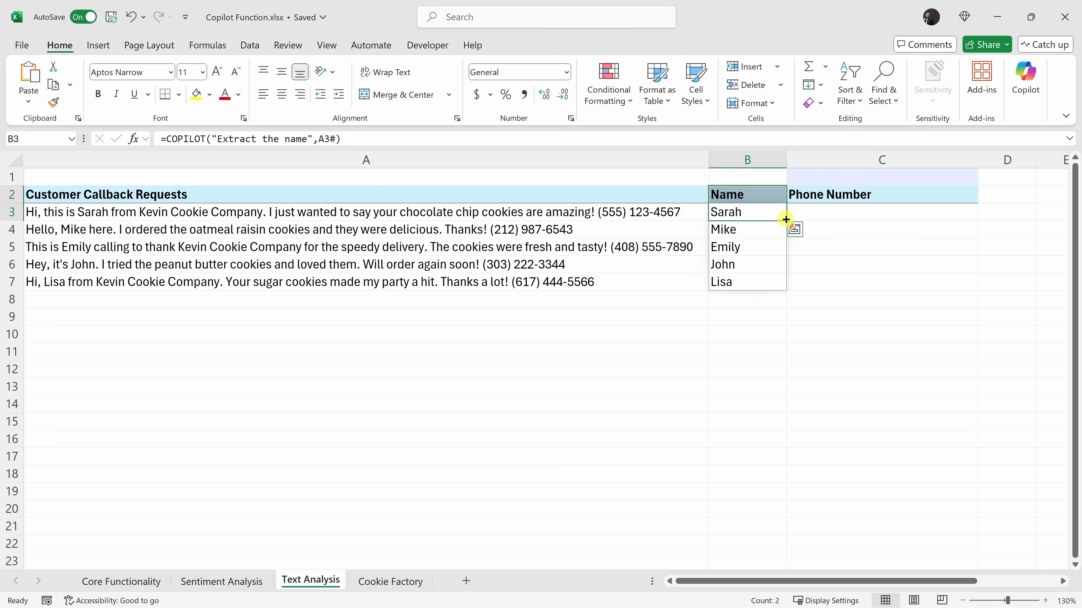
left_click_drag(855, 192, 856, 289)
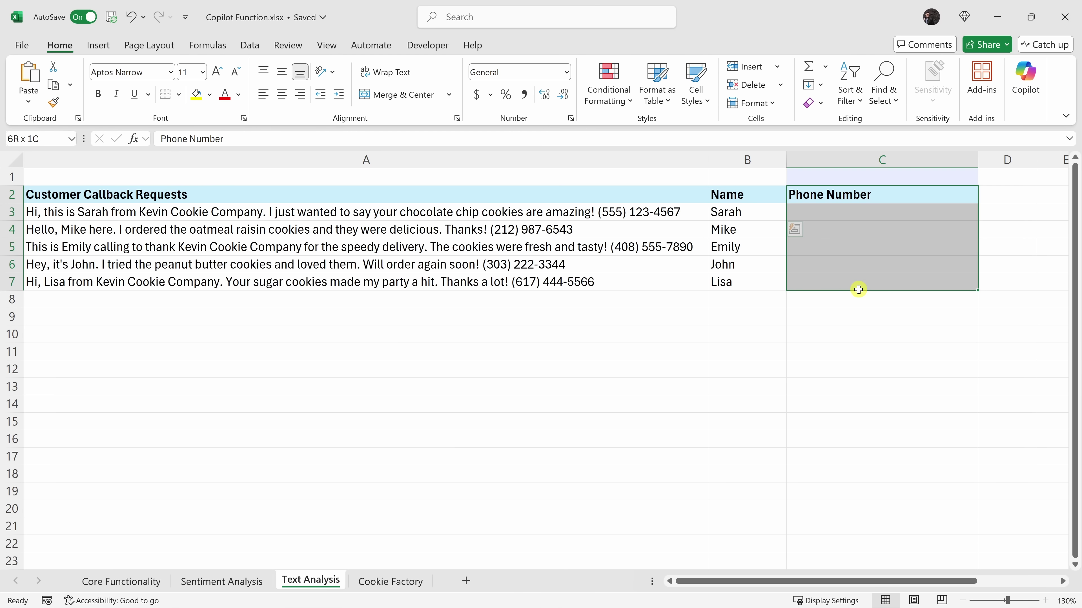
left_click_drag(858, 289, 862, 267)
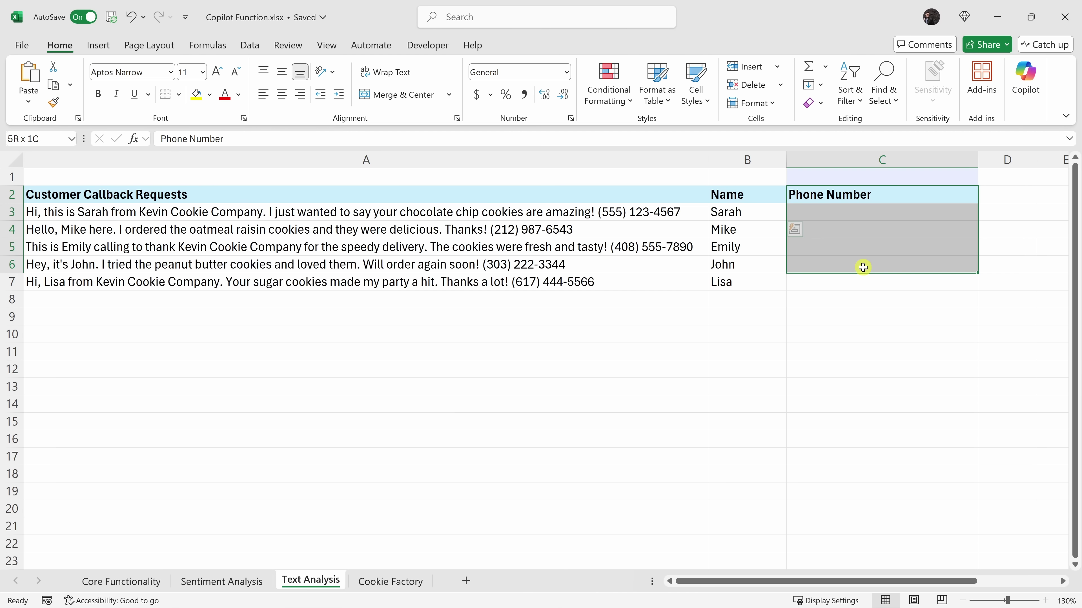
left_click_drag(863, 267, 862, 267)
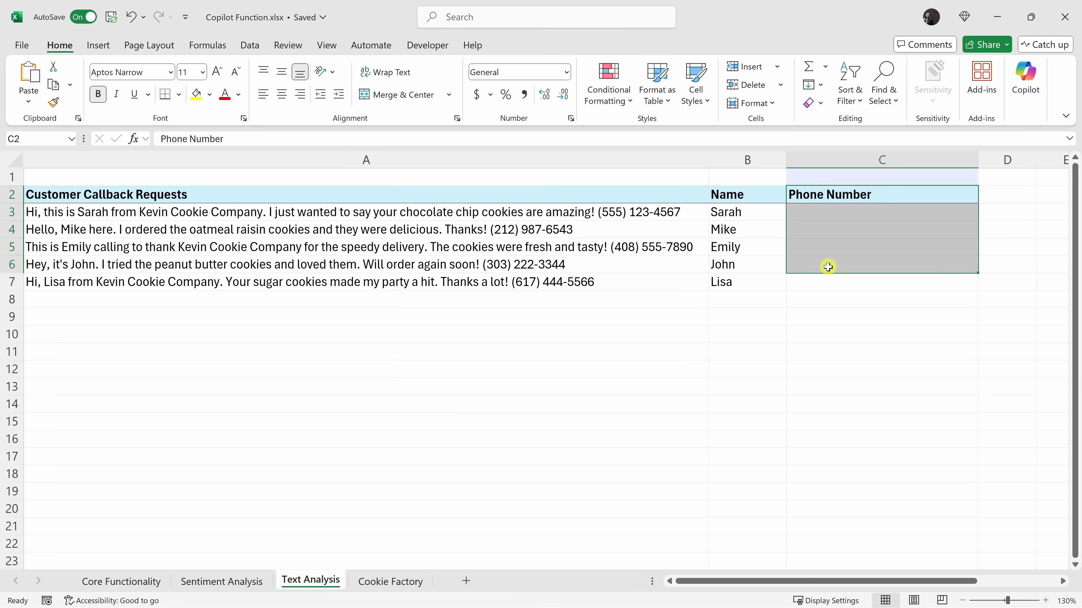
left_click(840, 179)
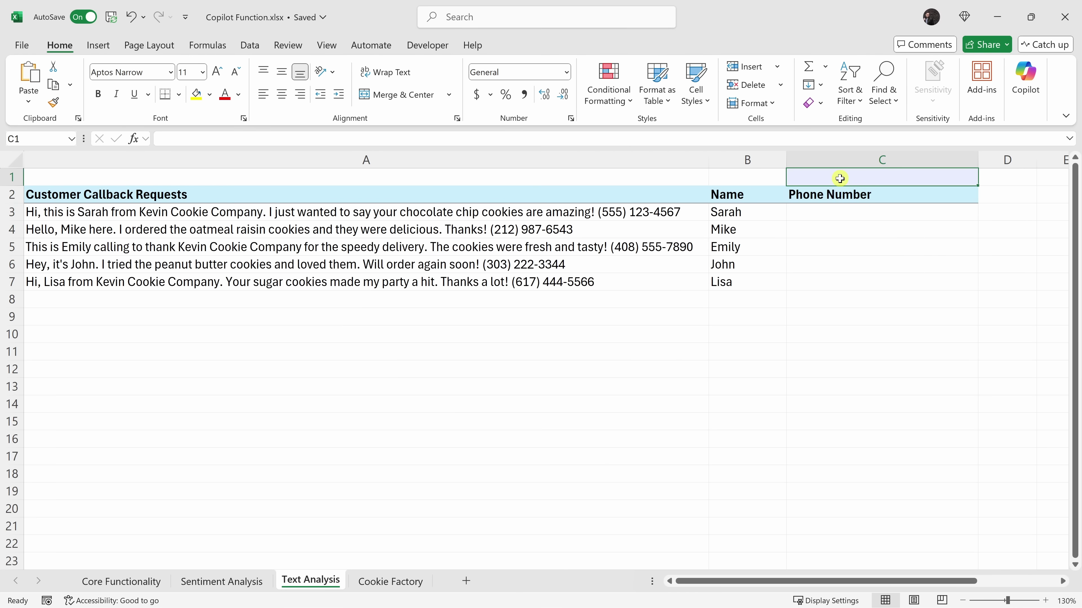
In C1, enter =COPILOT("return a regex pattern to match",C2,"from this example",A3), yielding \(\d{3}\) \d{3}-\d{4}
type("=")
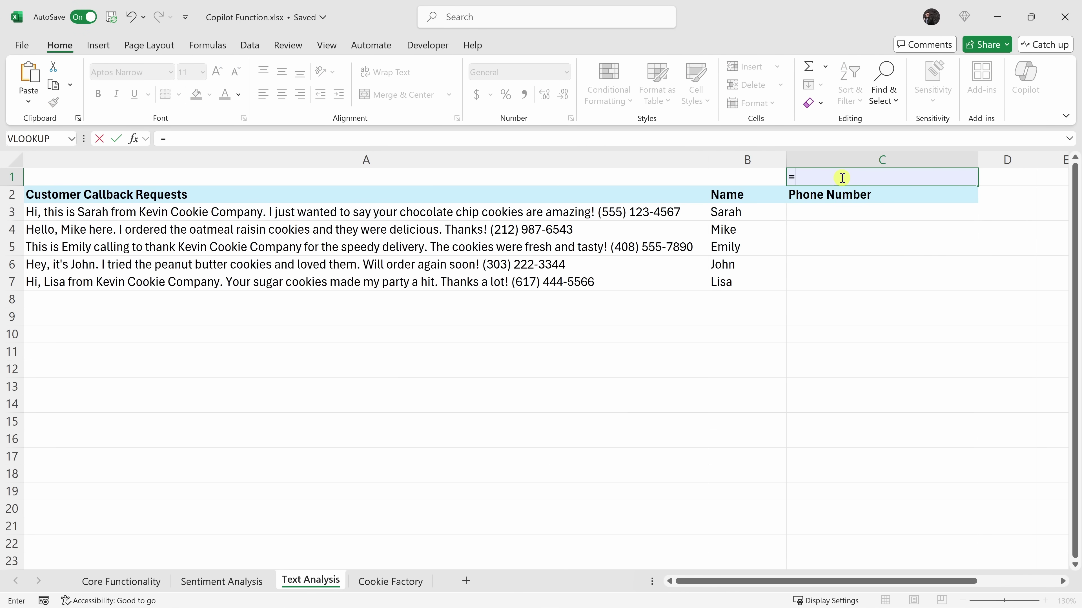
type("copilot(")
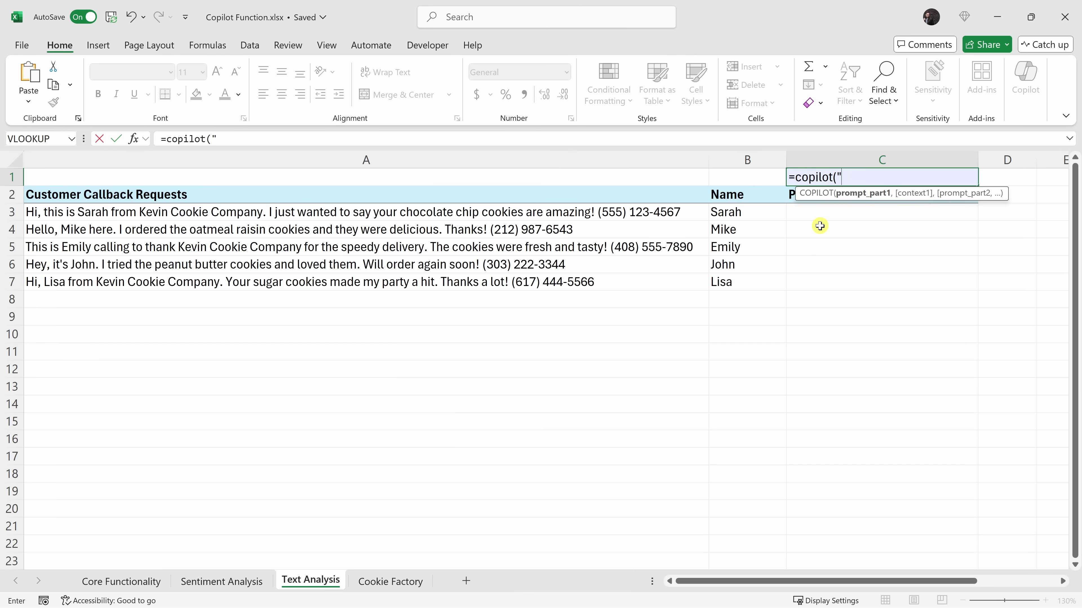
type("return a regex pattern to match")
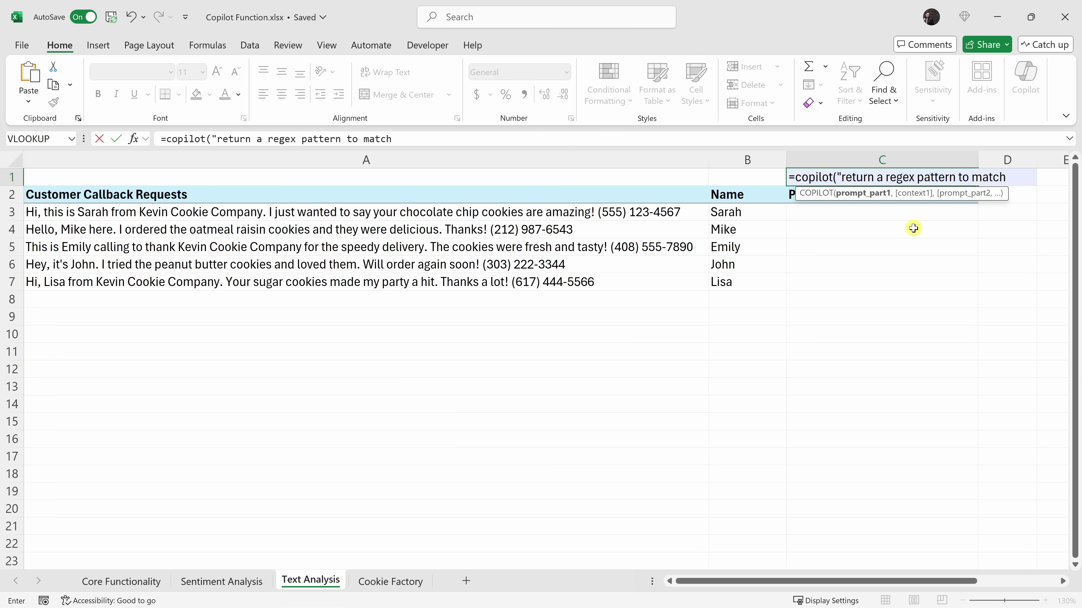
type(",")
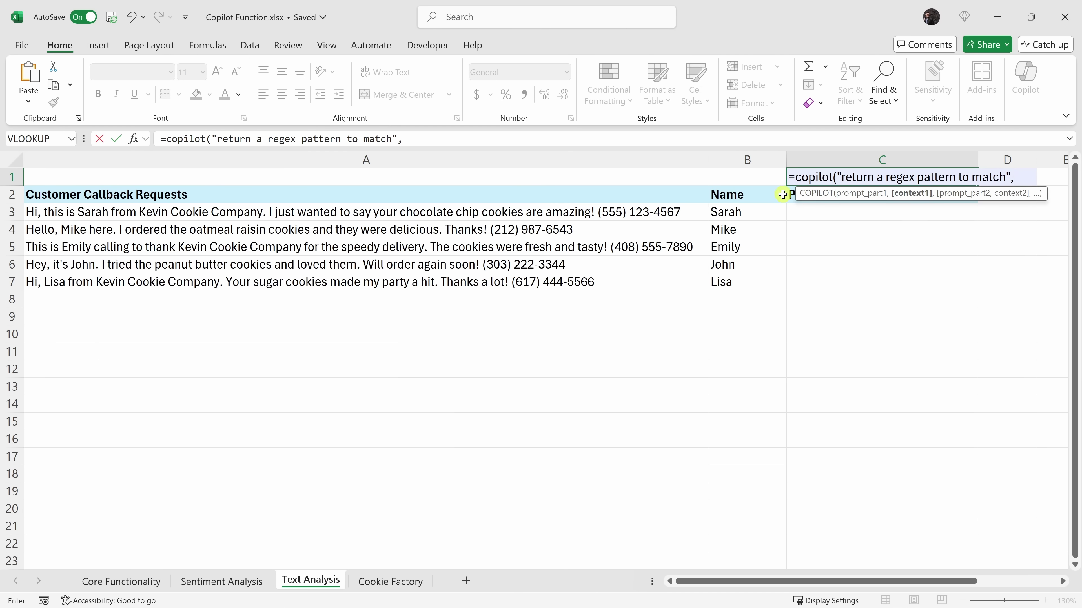
left_click(790, 197)
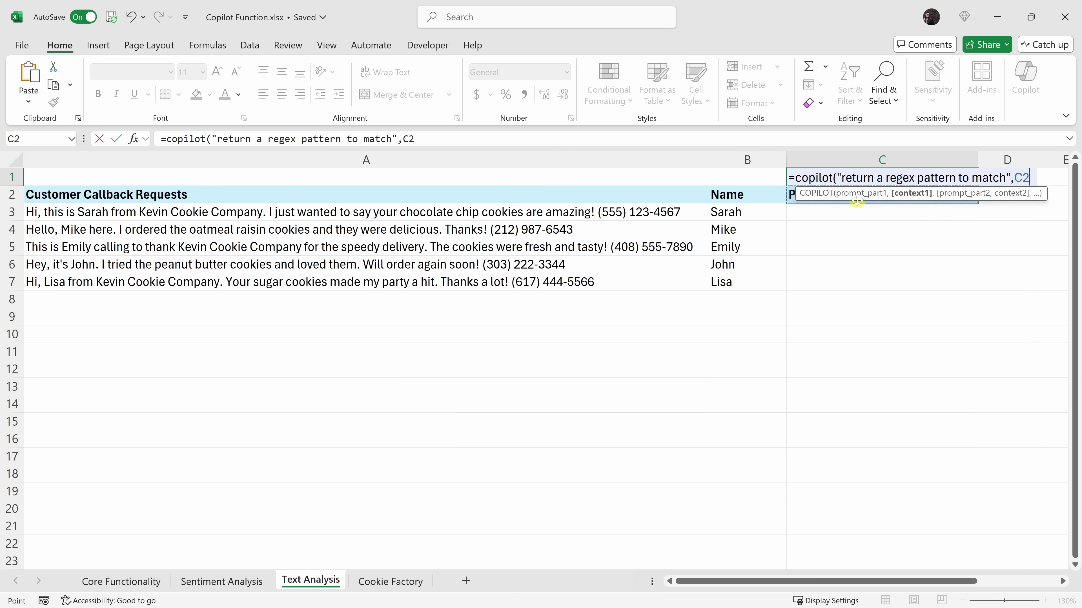
type(",")
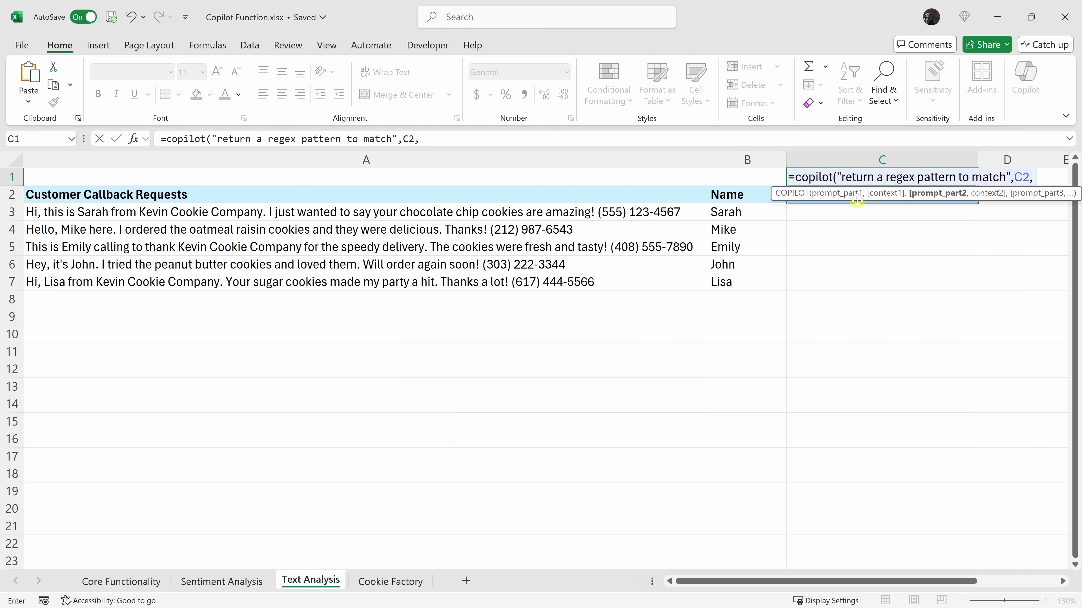
type("\"from this example")
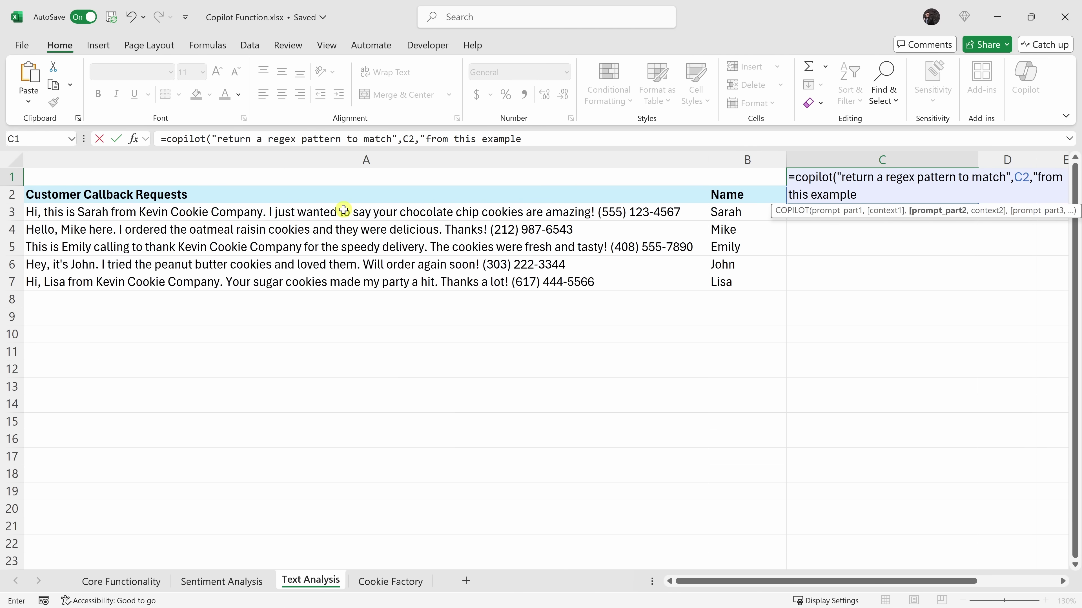
type(",")
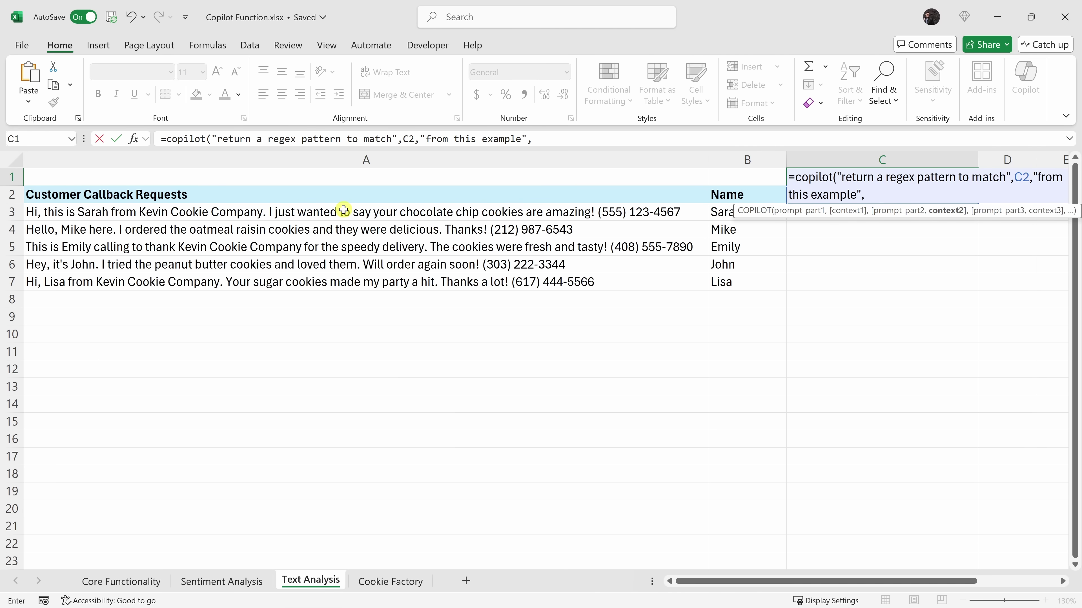
left_click(343, 210)
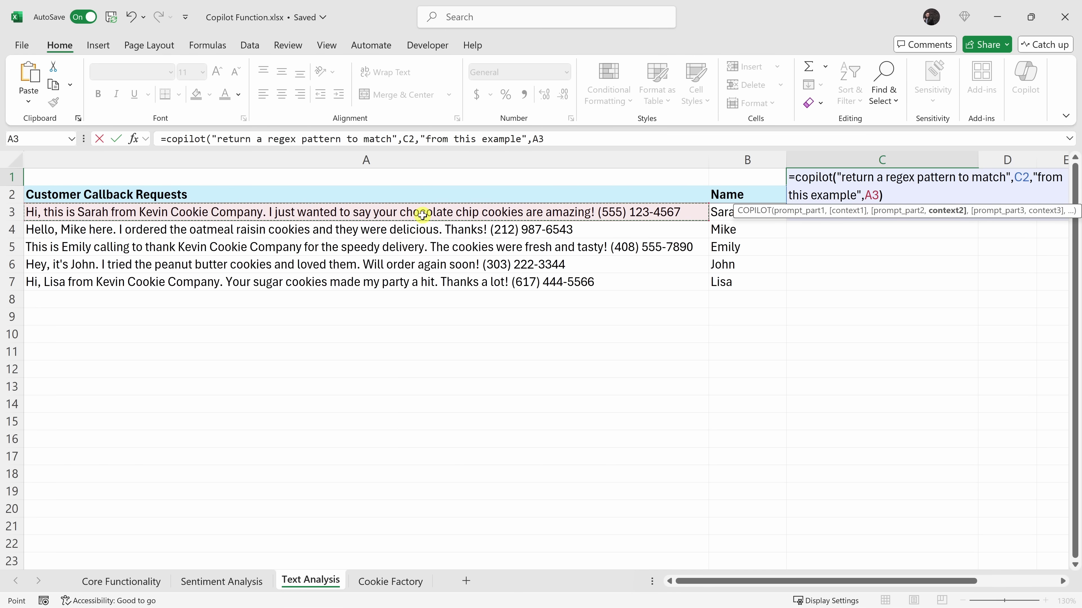
type(")")
key("Return")
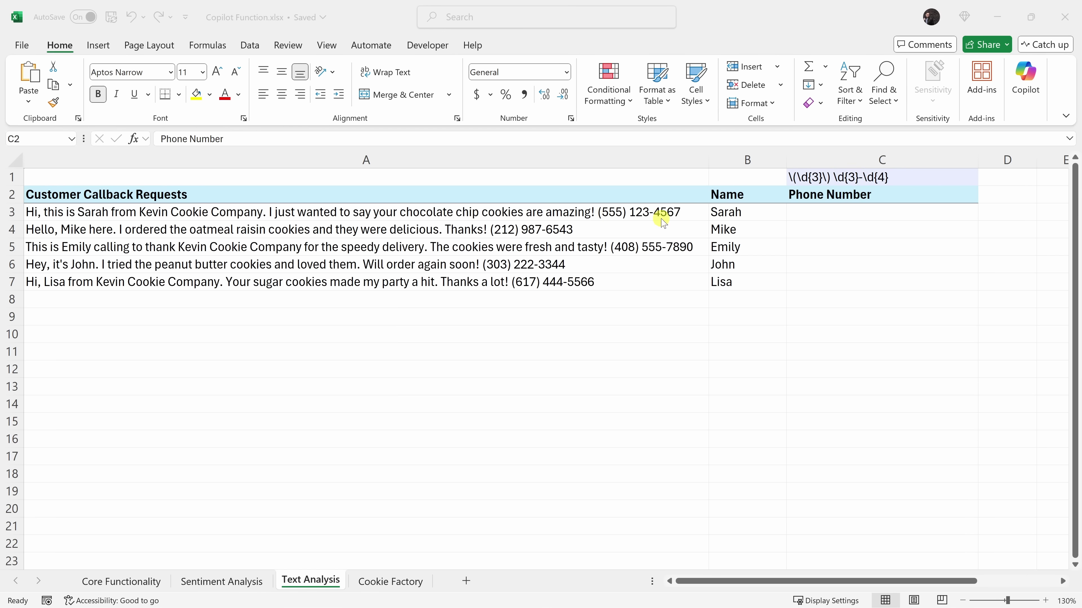
key("Down")
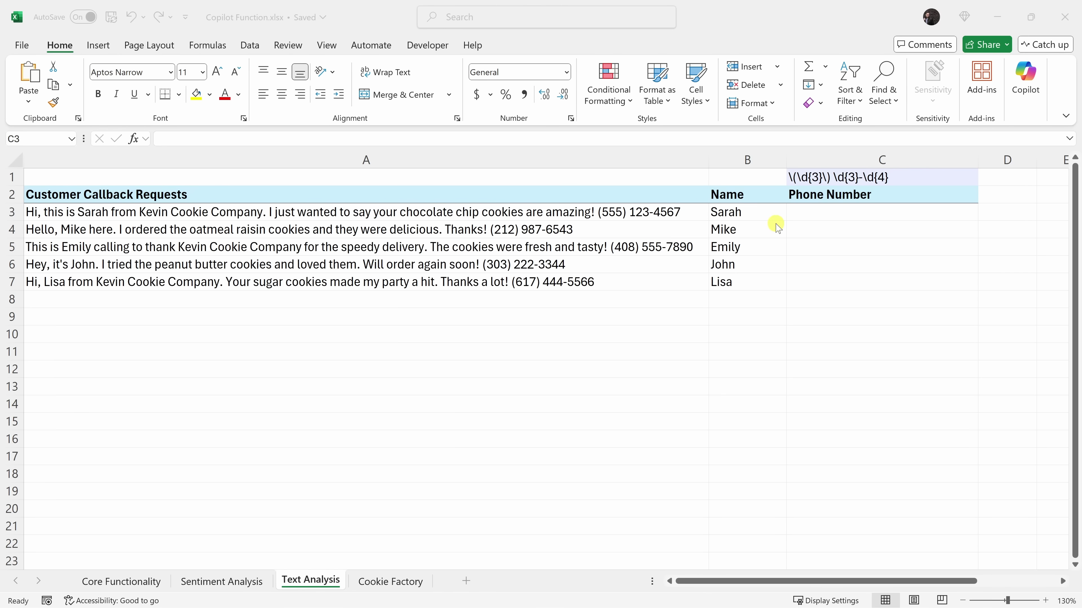
left_click(825, 217)
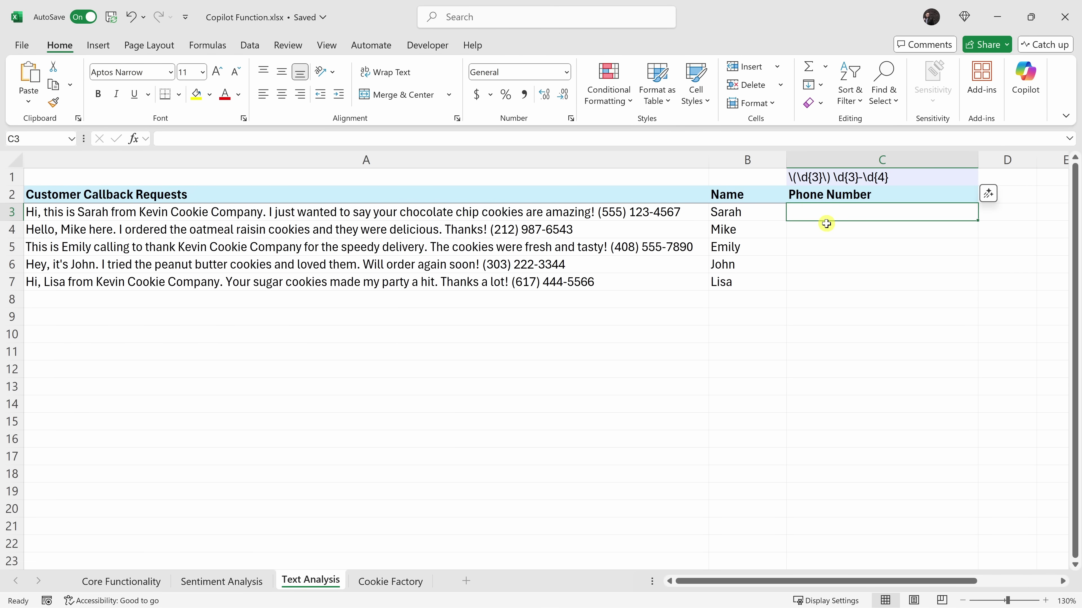
type("=regex")
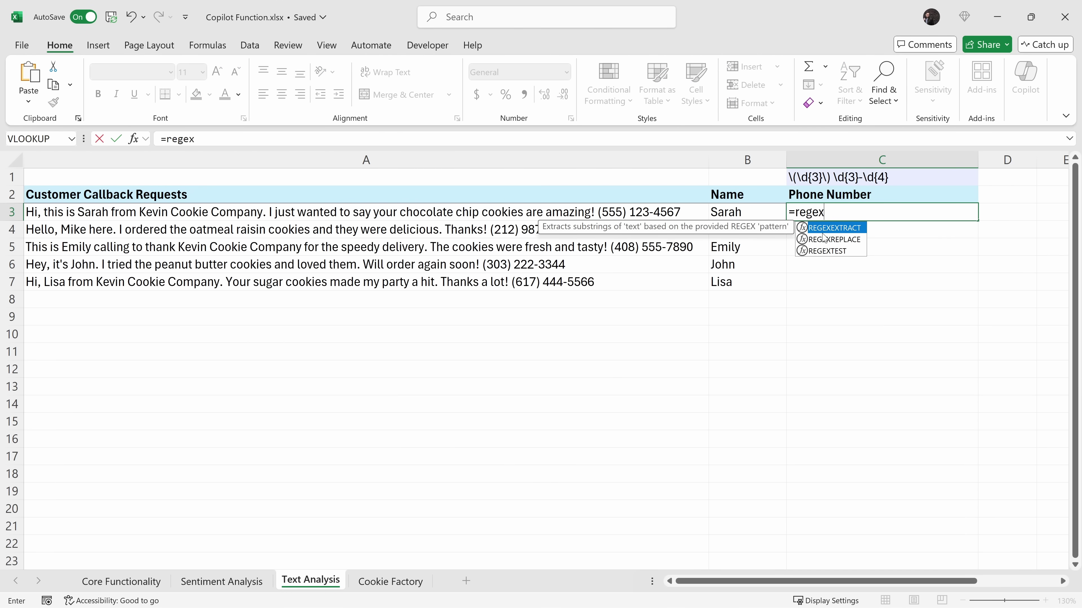
double_click(823, 230)
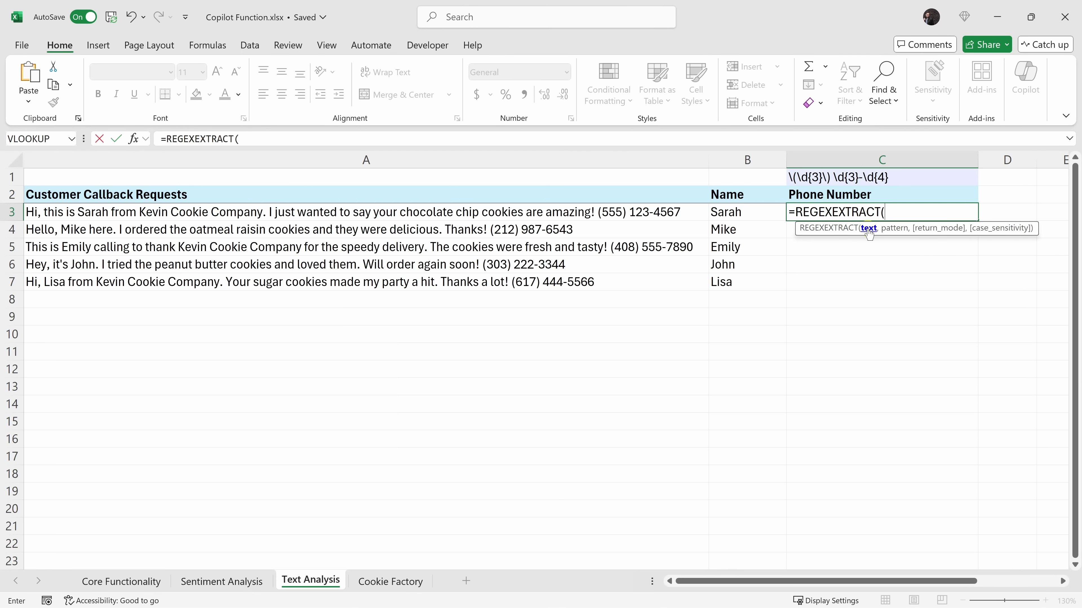
left_click(637, 211)
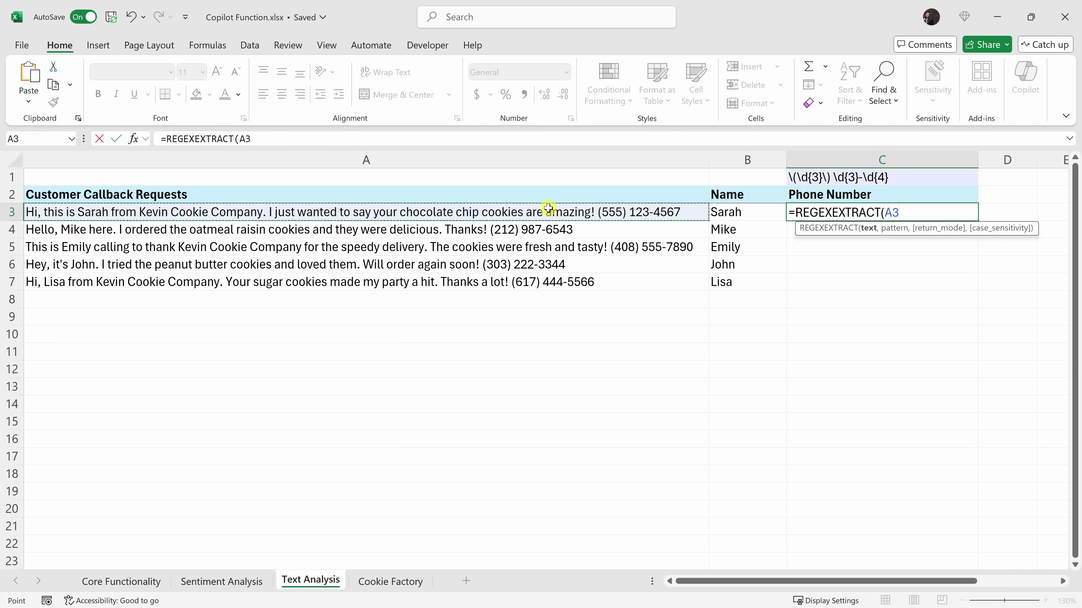
type(",")
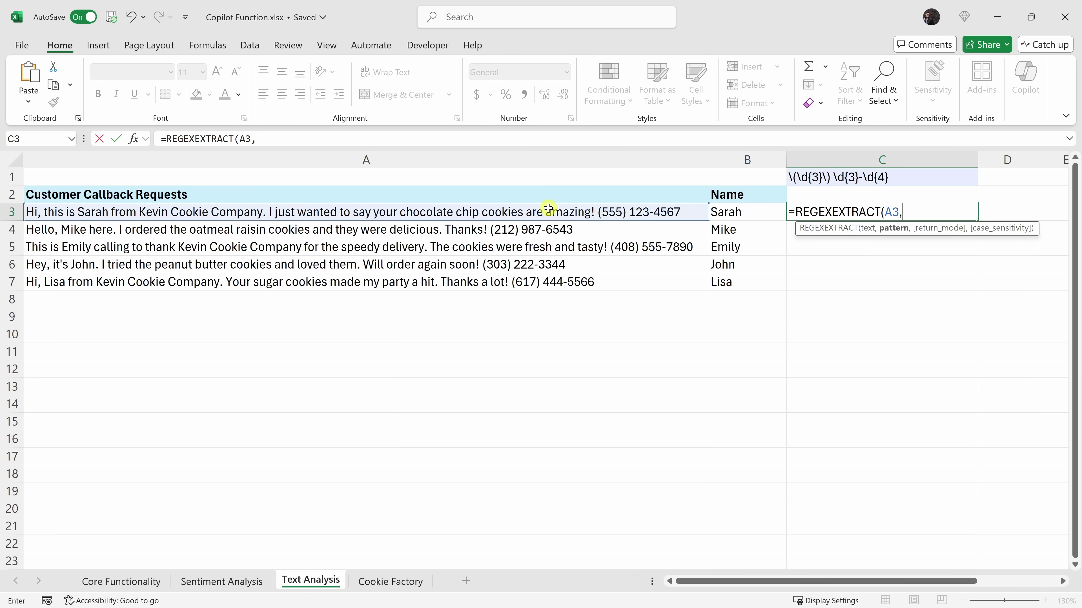
left_click(837, 179)
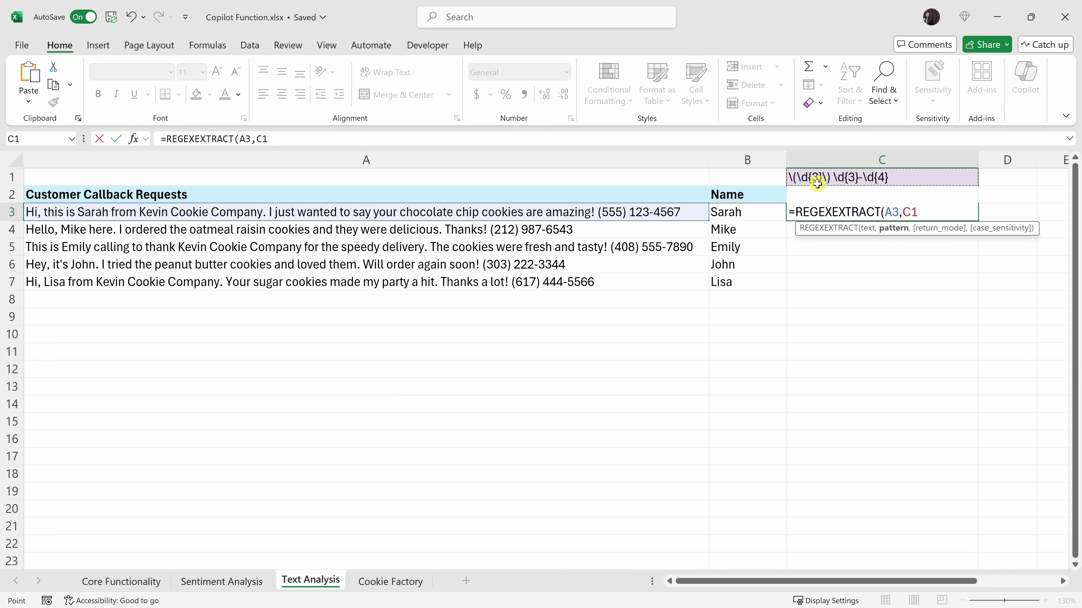
key("Return")
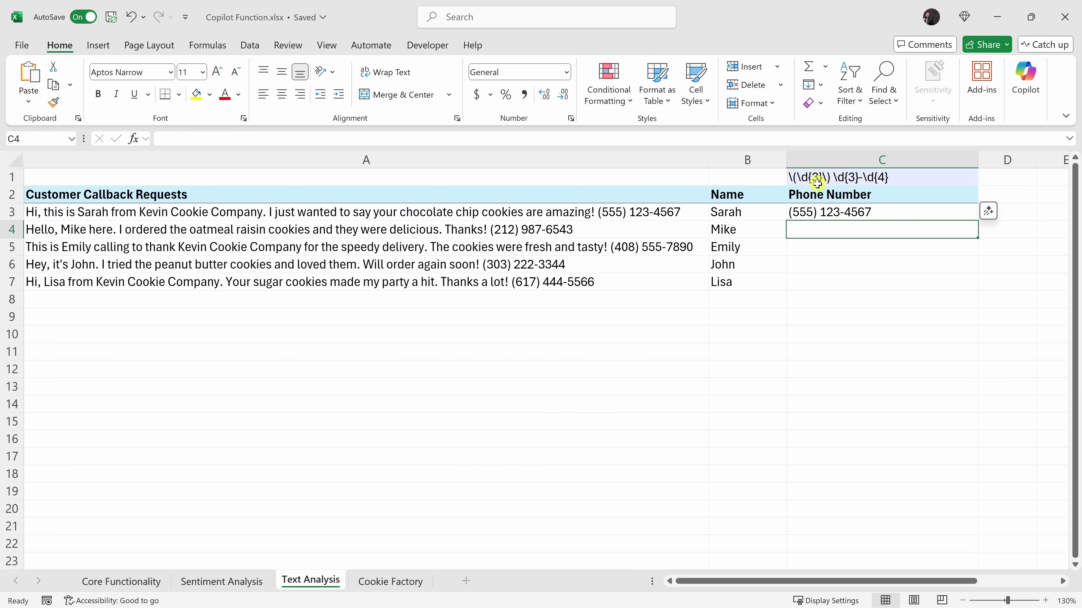
left_click(866, 213)
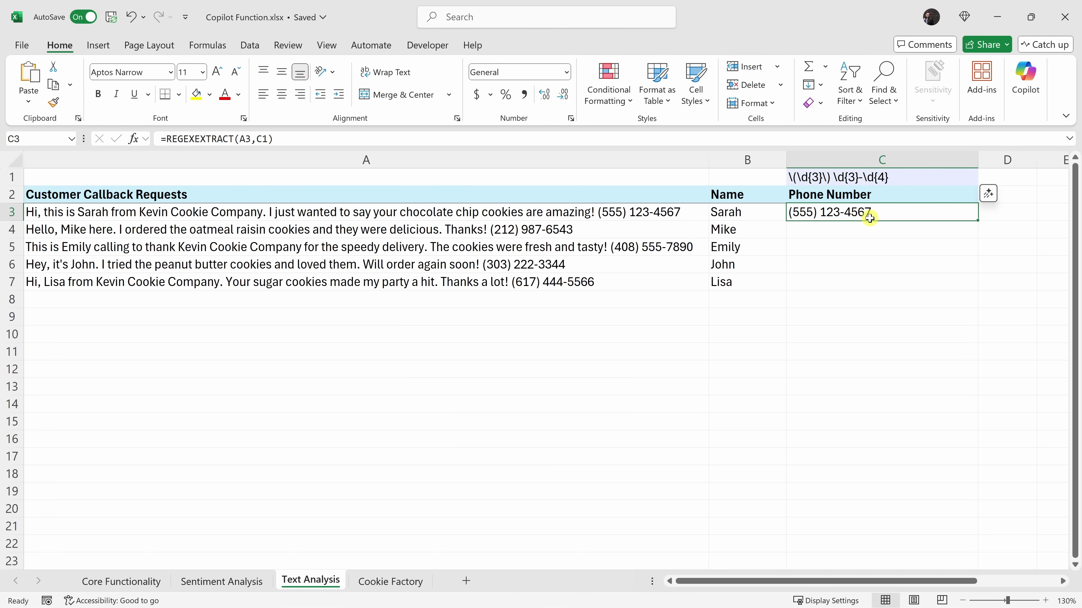
left_click(263, 139)
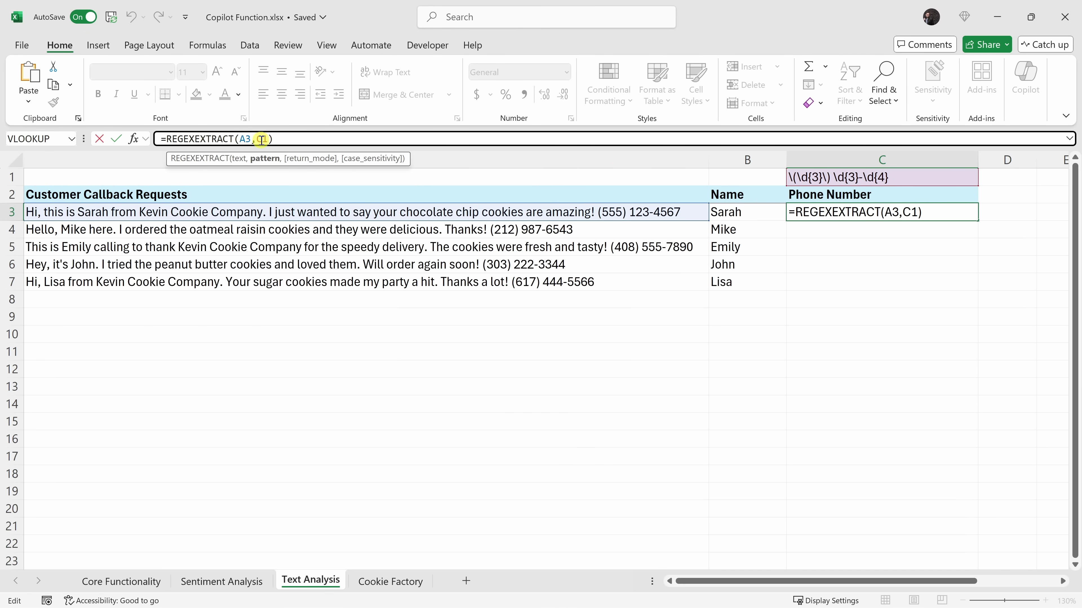
Lock the pattern reference as $C$1 and fill the C3 formula down to C7
key("F4")
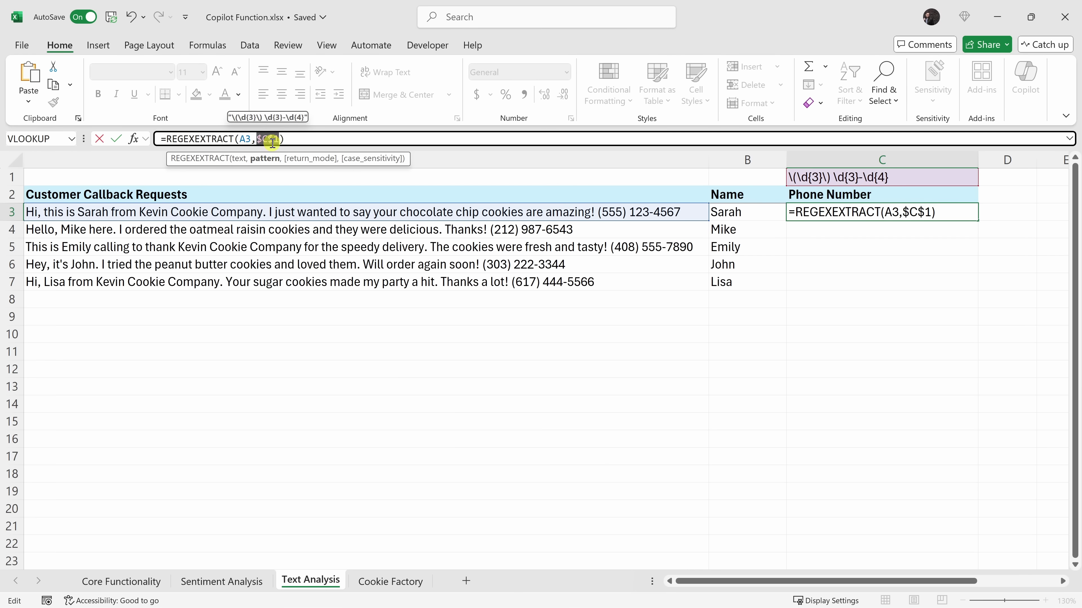
key("Return")
left_click(929, 213)
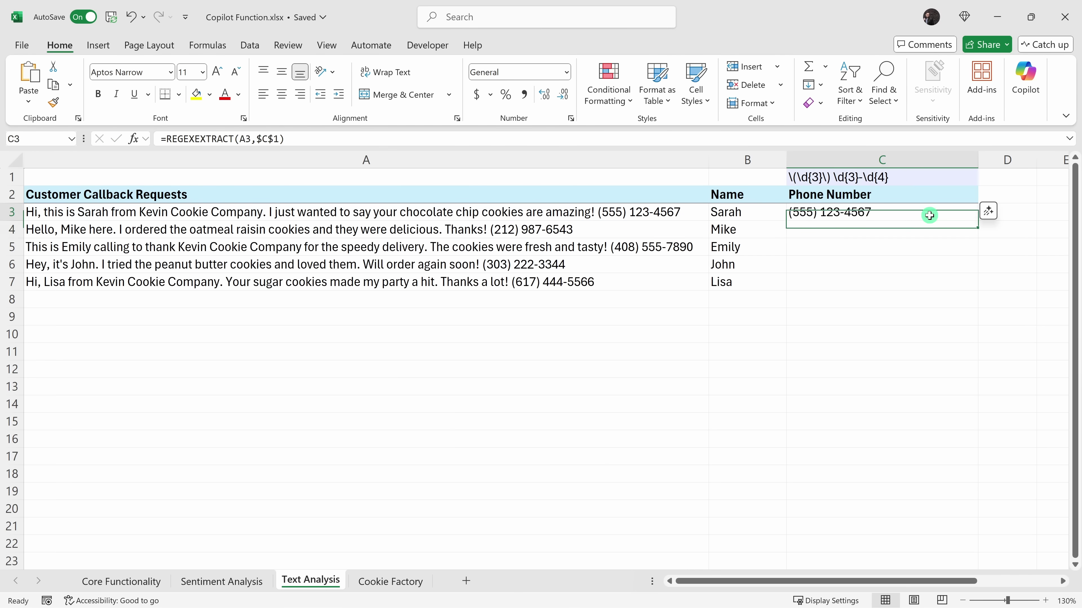
double_click(978, 221)
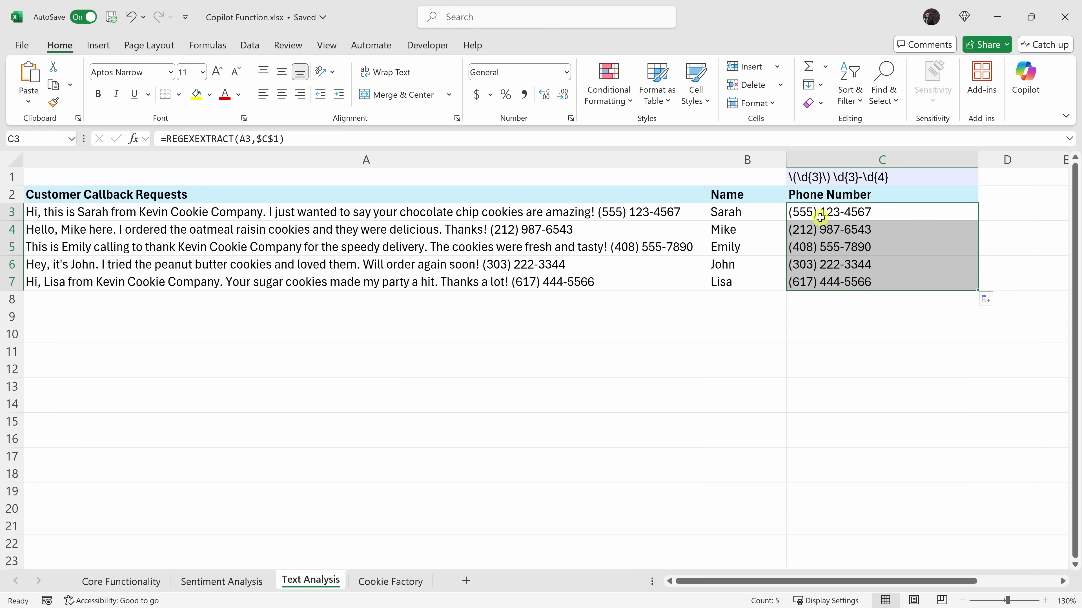
Rename header C2 to 'Area code from phone number' and review the regenerated pattern and area codes
left_click(827, 196)
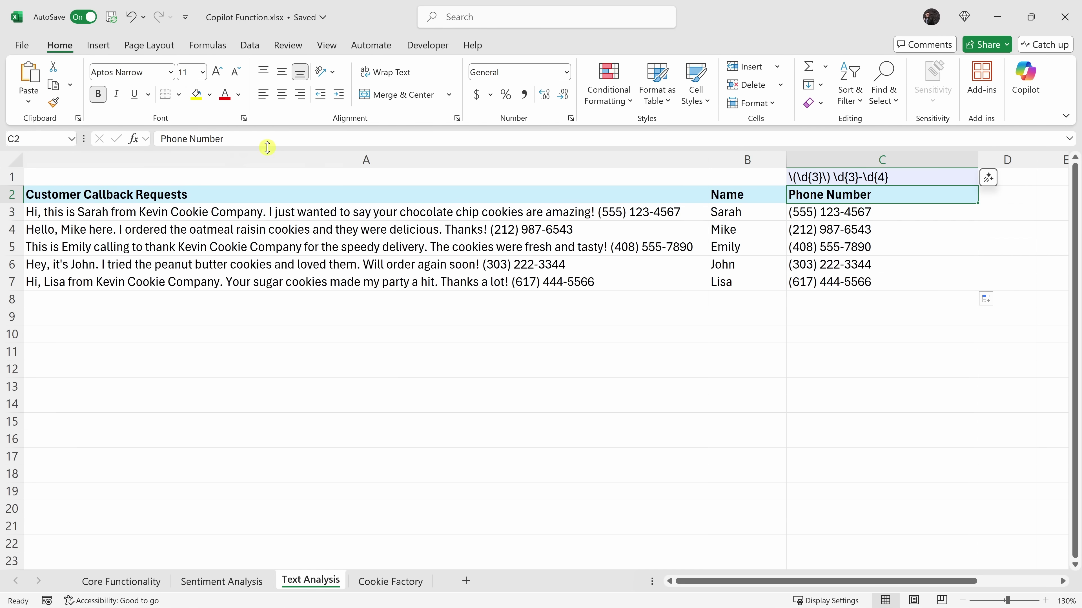
left_click_drag(266, 138, 160, 139)
key("ctrl+v")
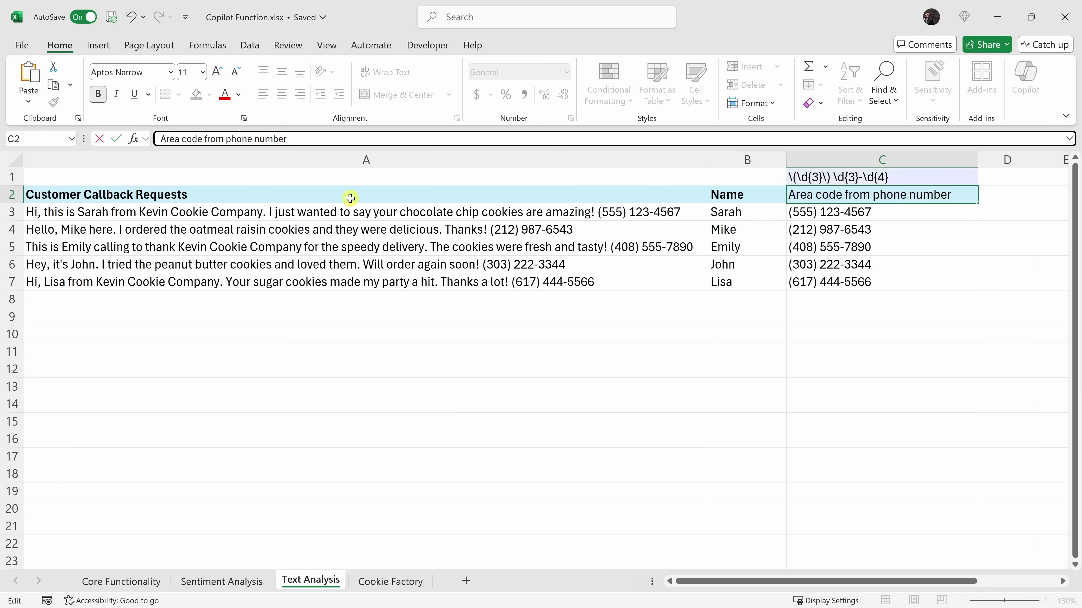
key("Return")
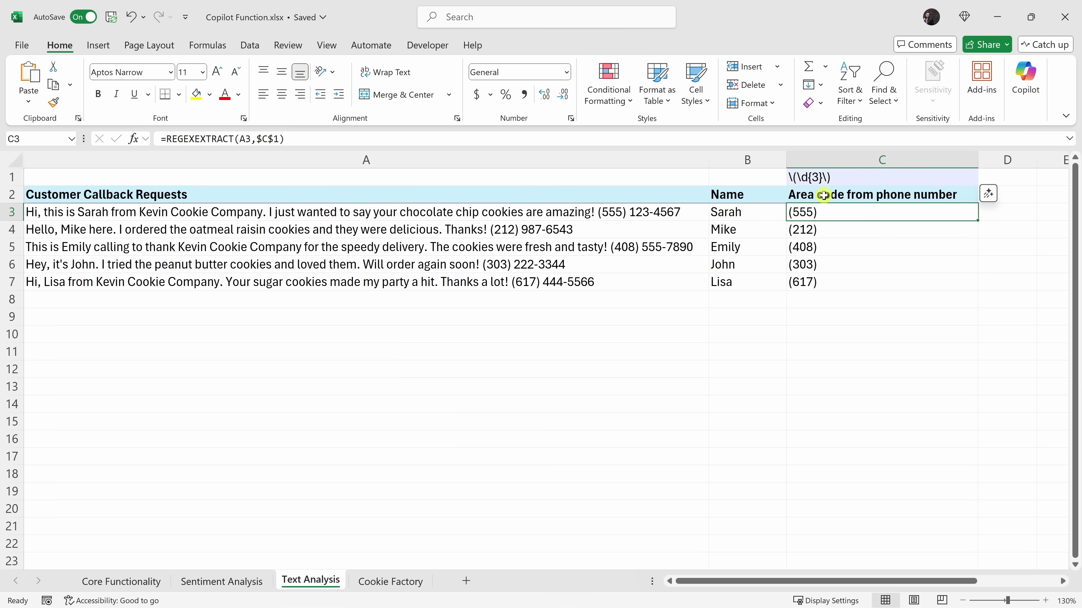
left_click(825, 177)
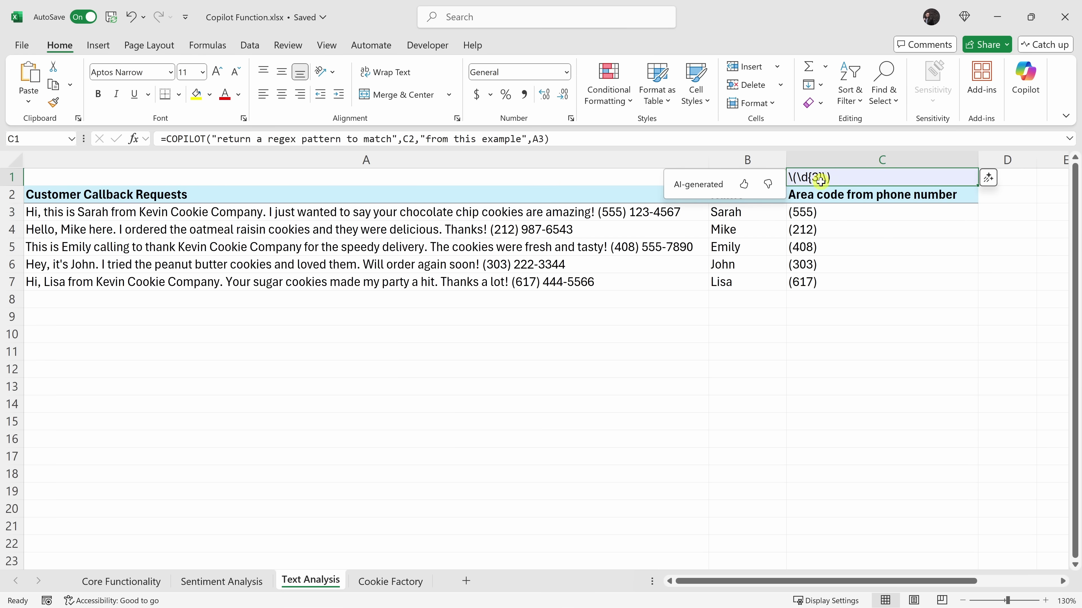
left_click(828, 214)
left_click_drag(828, 214, 831, 280)
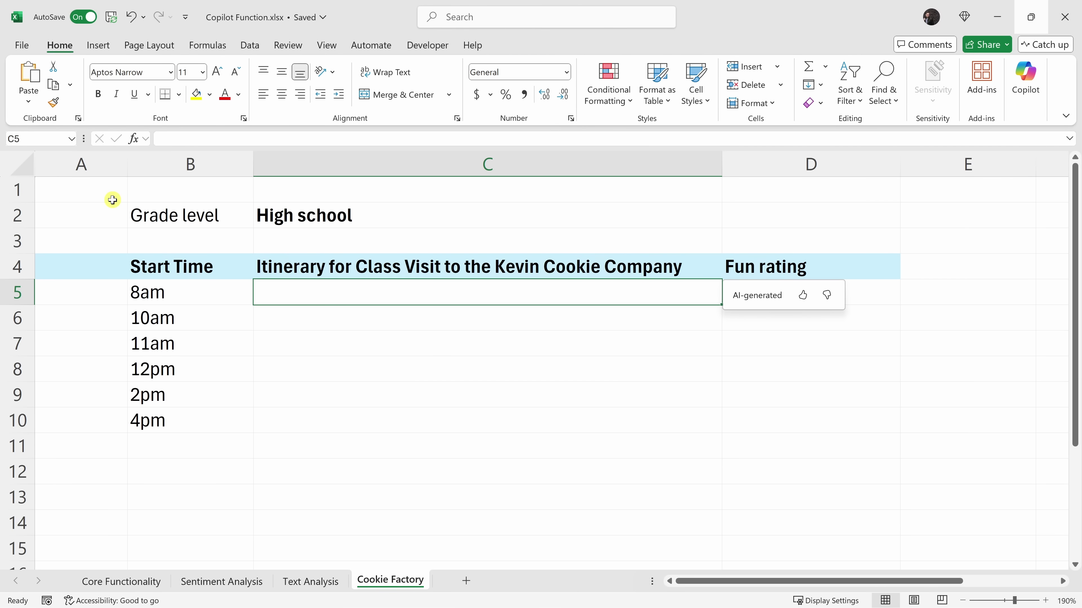
In C5 enter the COPILOT itinerary prompt with start times B5:B10, "for this grade level" and C2
left_click_drag(191, 300, 201, 415)
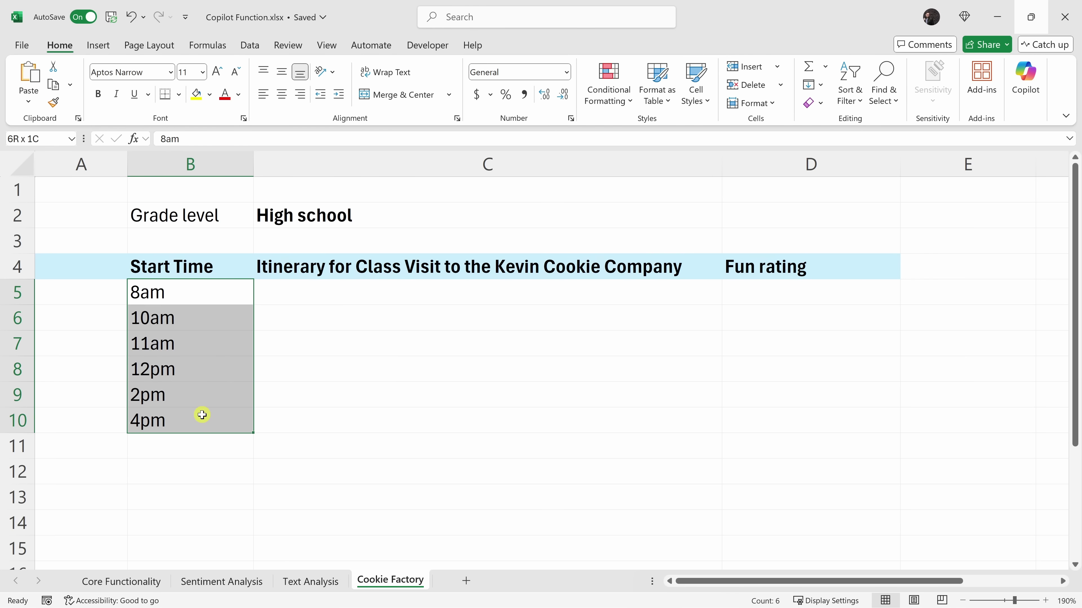
left_click(360, 295)
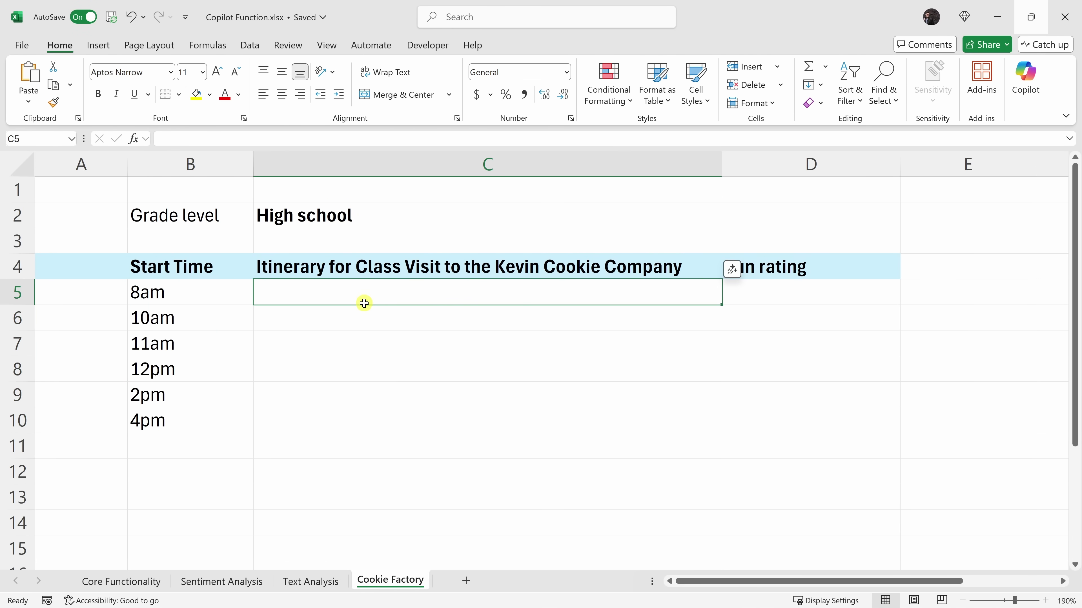
type("=copilot(")
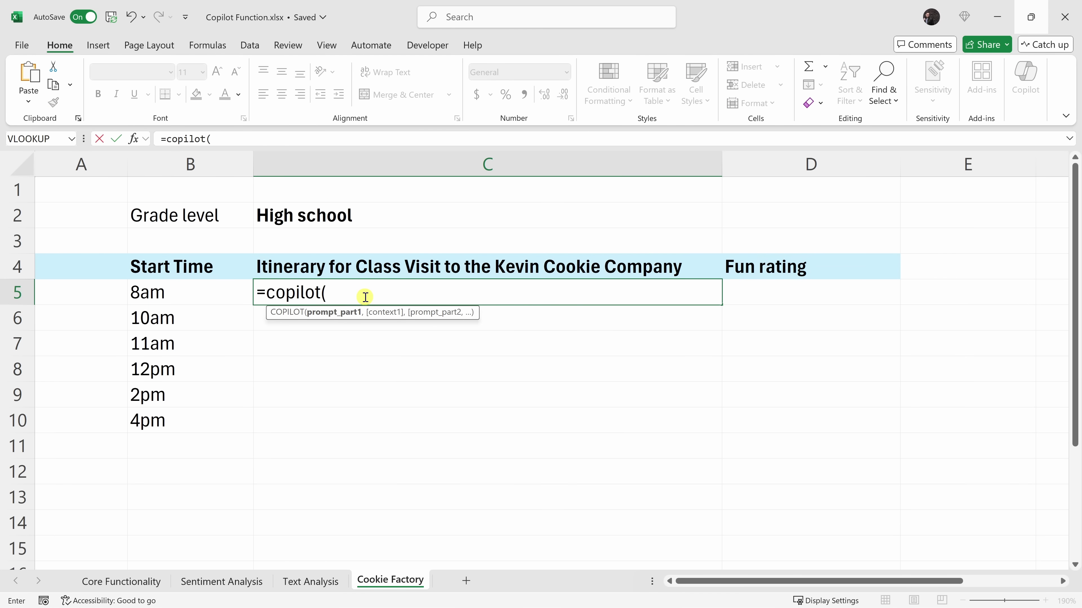
type("\"")
type("recommend an itinerary for a class visit to the kevin cookie company for these time slots, don't include timeslots in response")
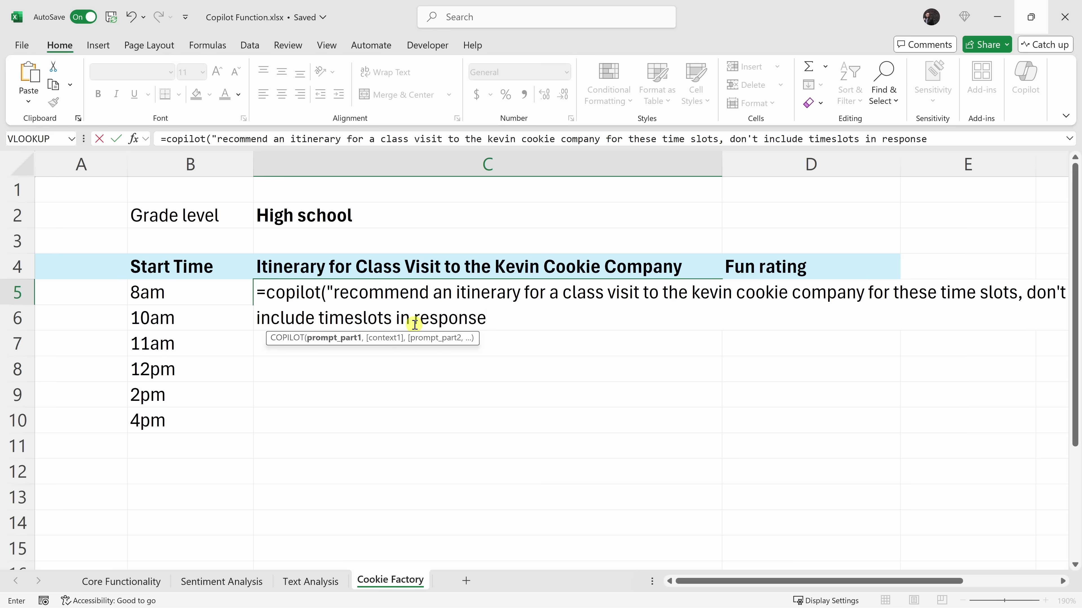
type(",")
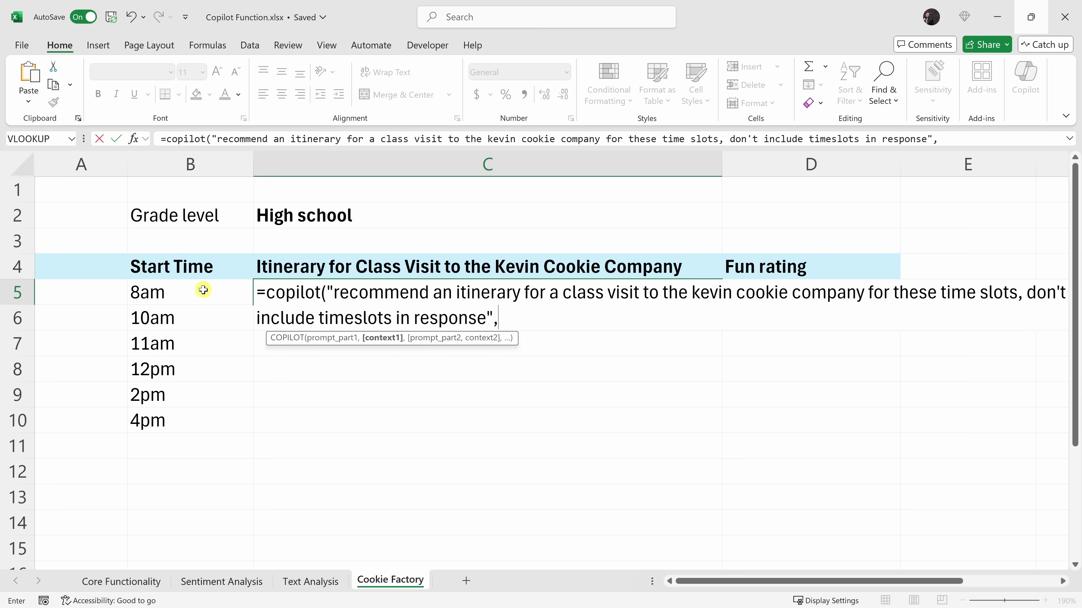
left_click_drag(203, 290, 203, 417)
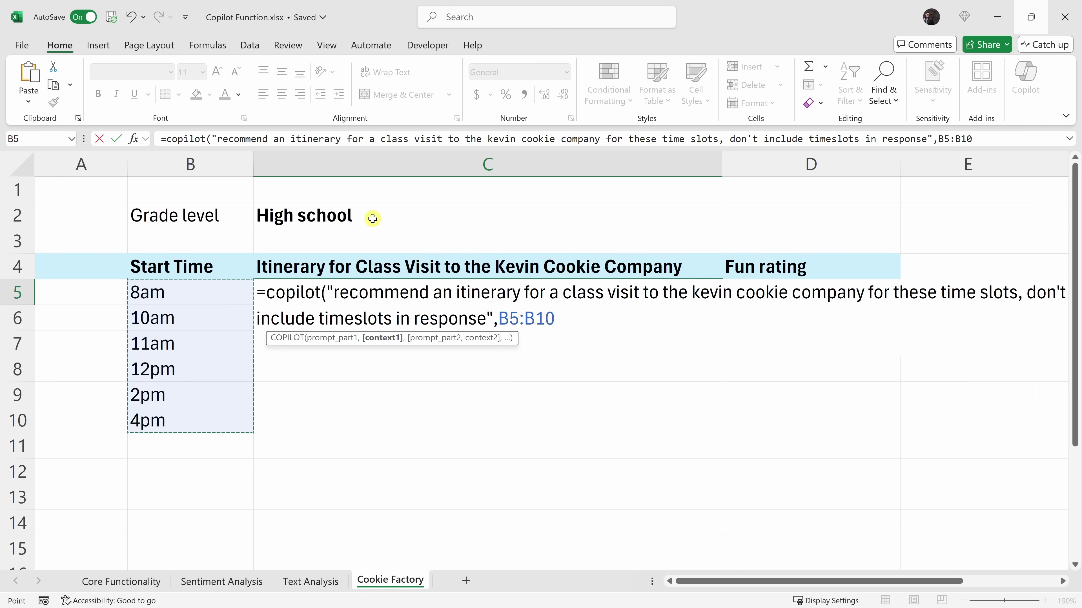
type(",")
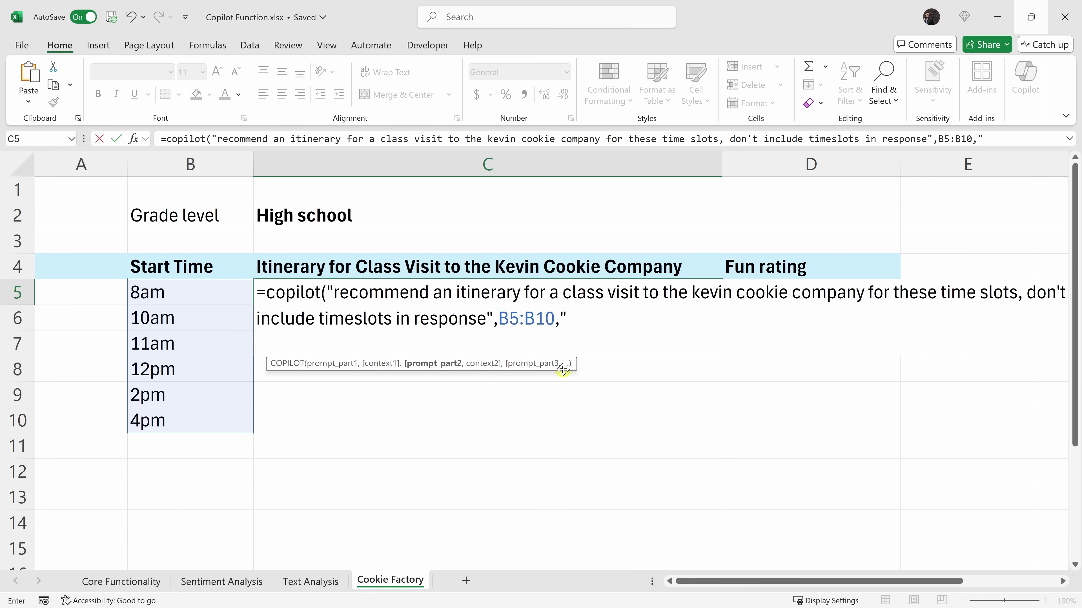
type("\"for this grade level")
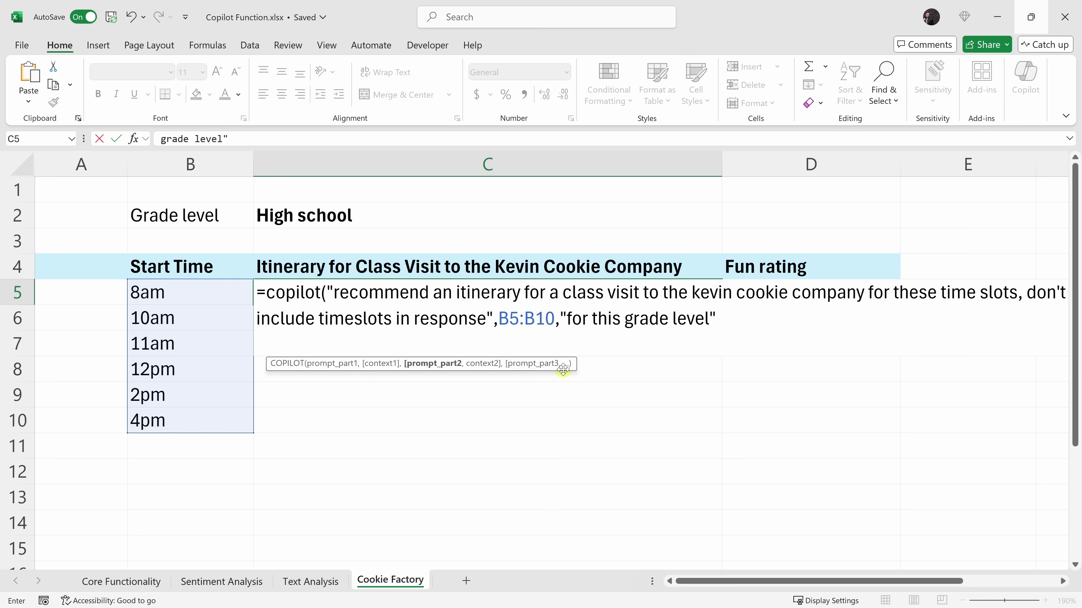
type("\",")
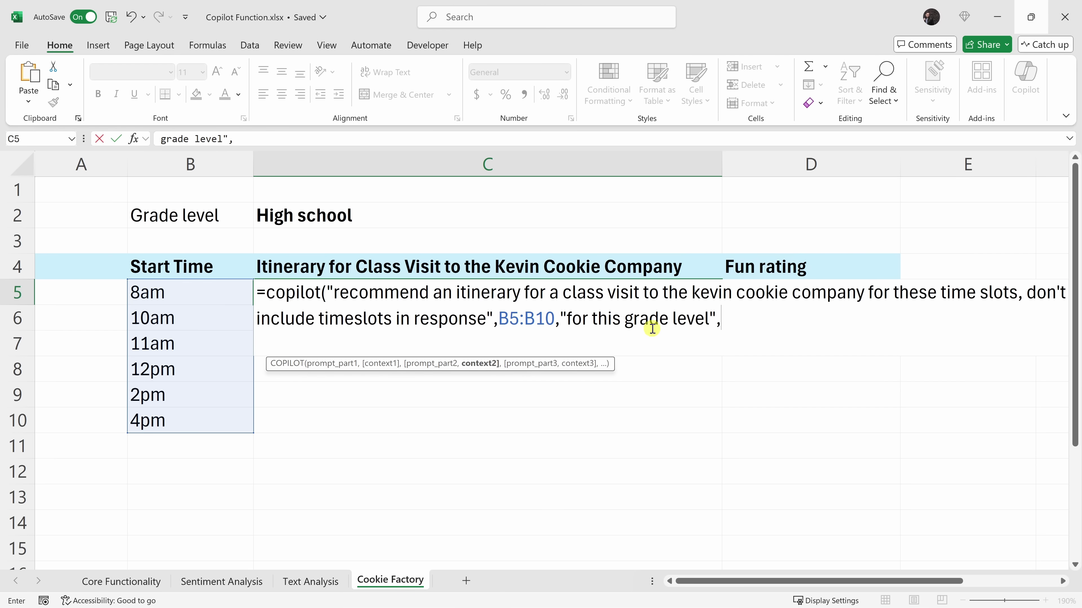
left_click(308, 214)
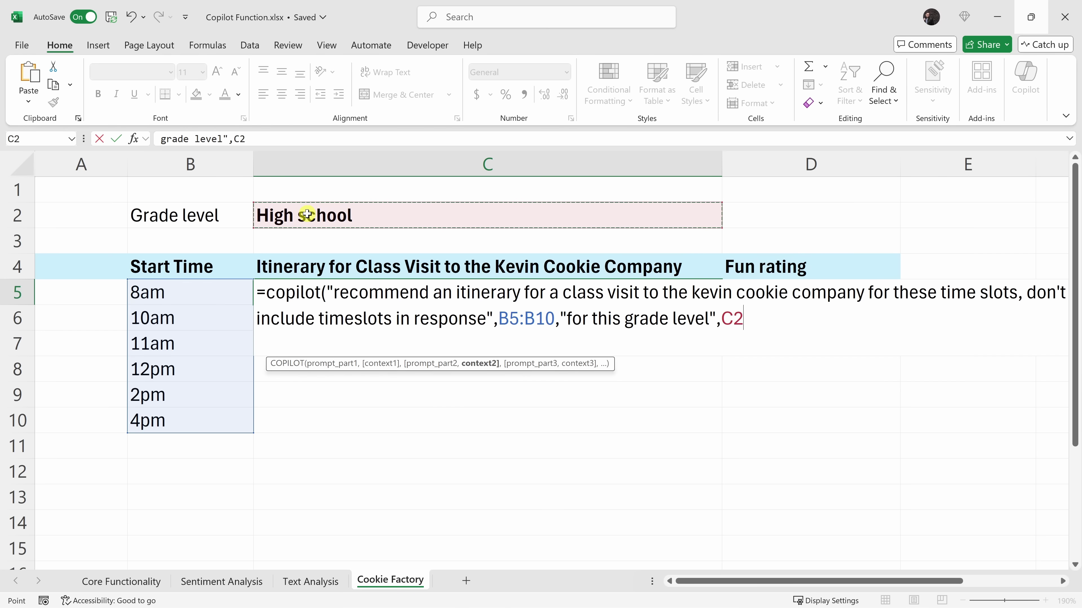
key("Return")
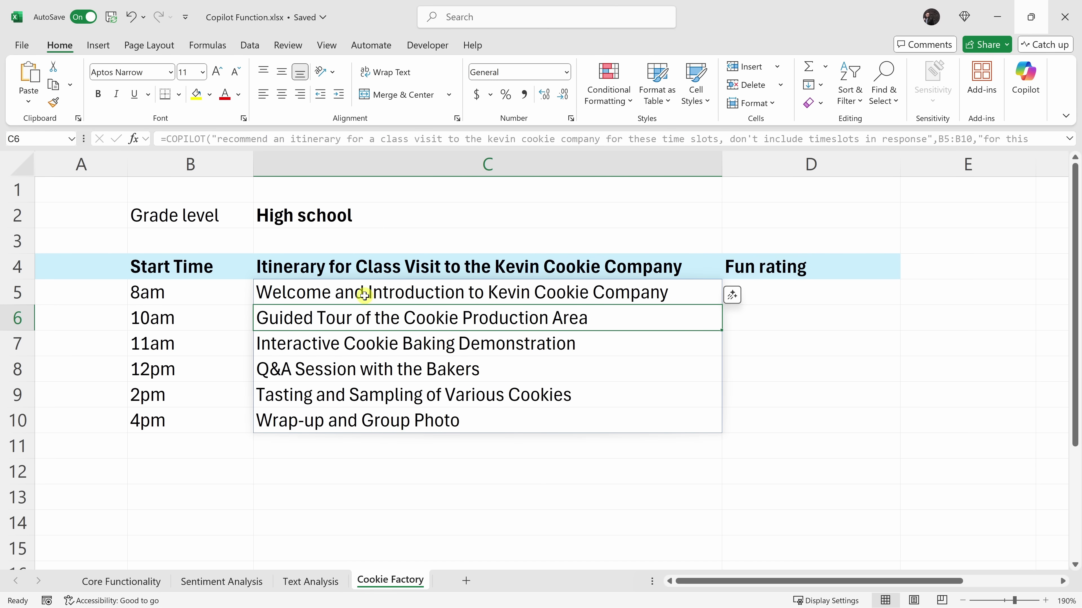
Review the generated high-school itinerary entries
mouse_move(430, 300)
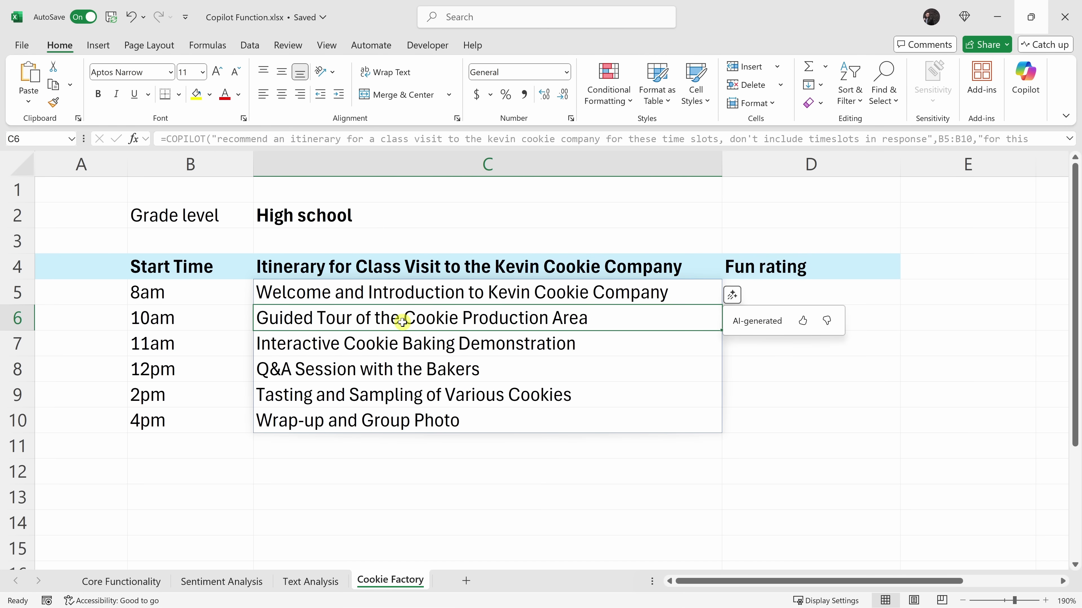
left_click(393, 348)
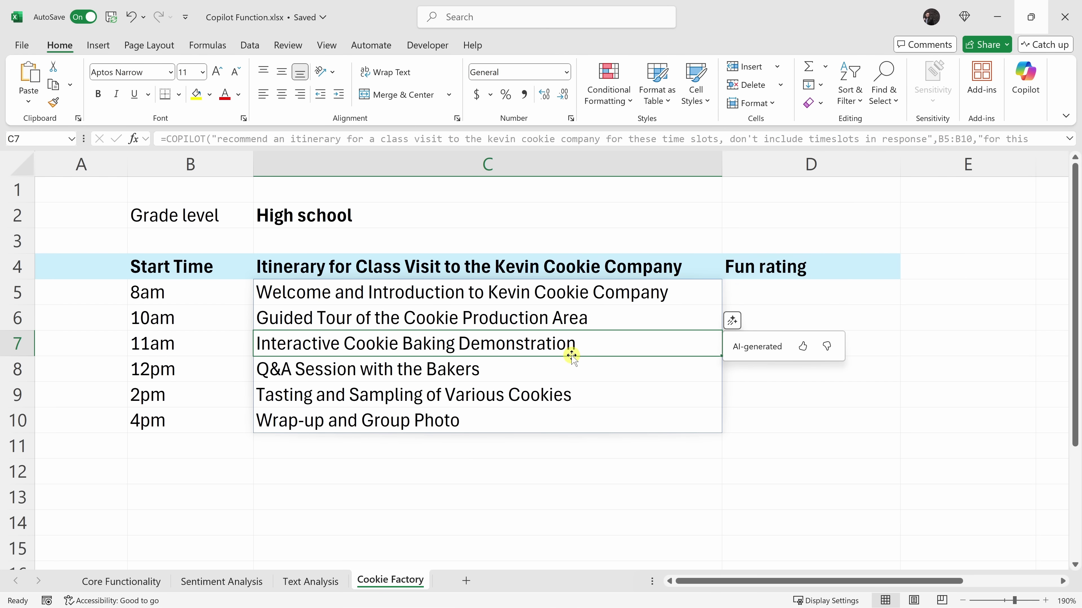
left_click(502, 373)
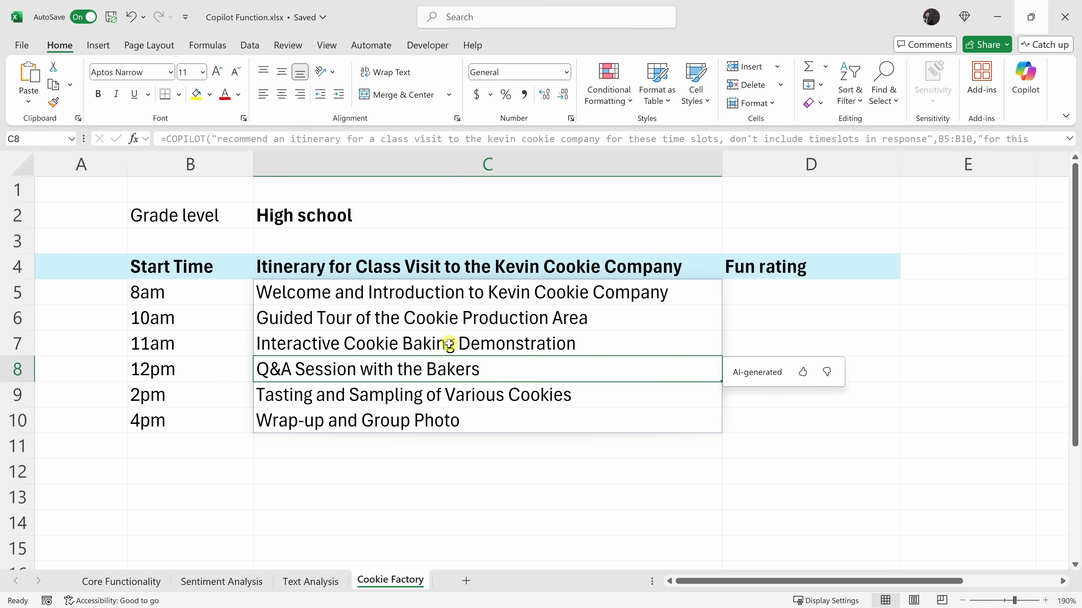
Change the grade level in C2 from High school to kindergarten
left_click(354, 205)
triple_click(254, 141)
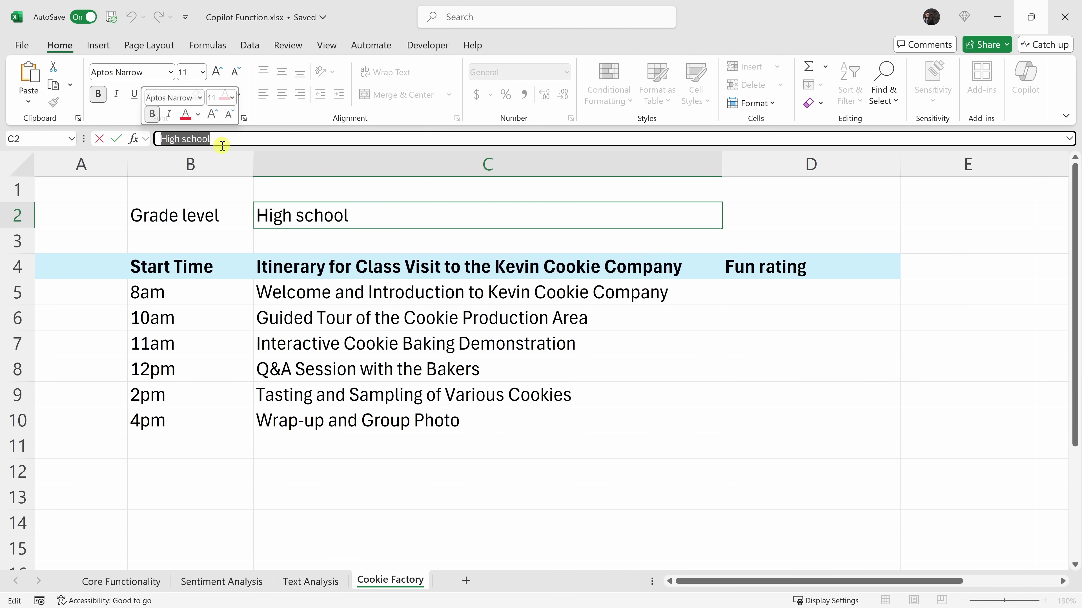
type("kindergarten")
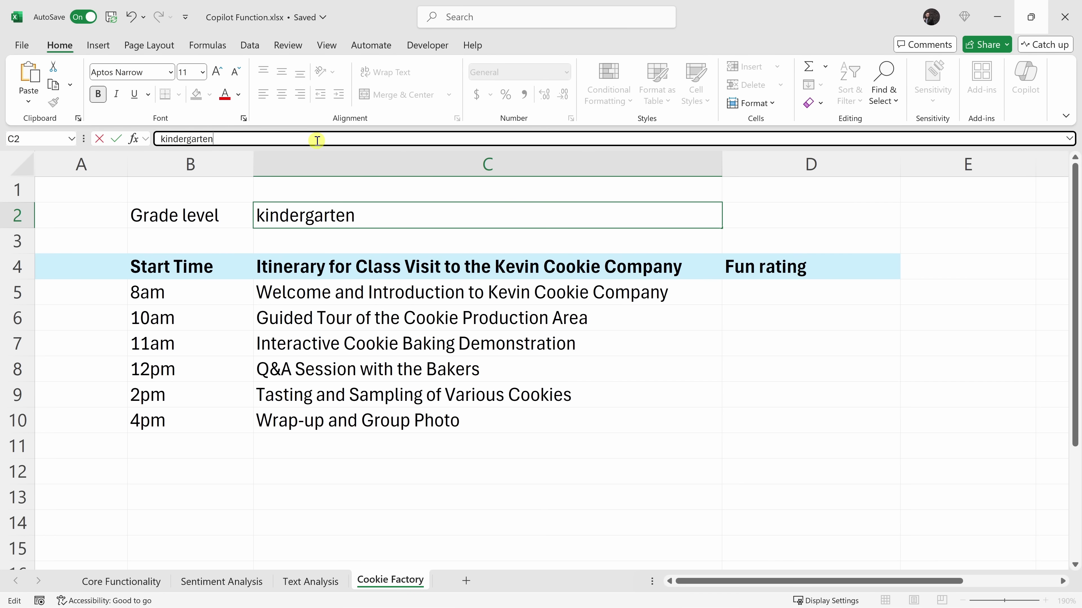
key("Return")
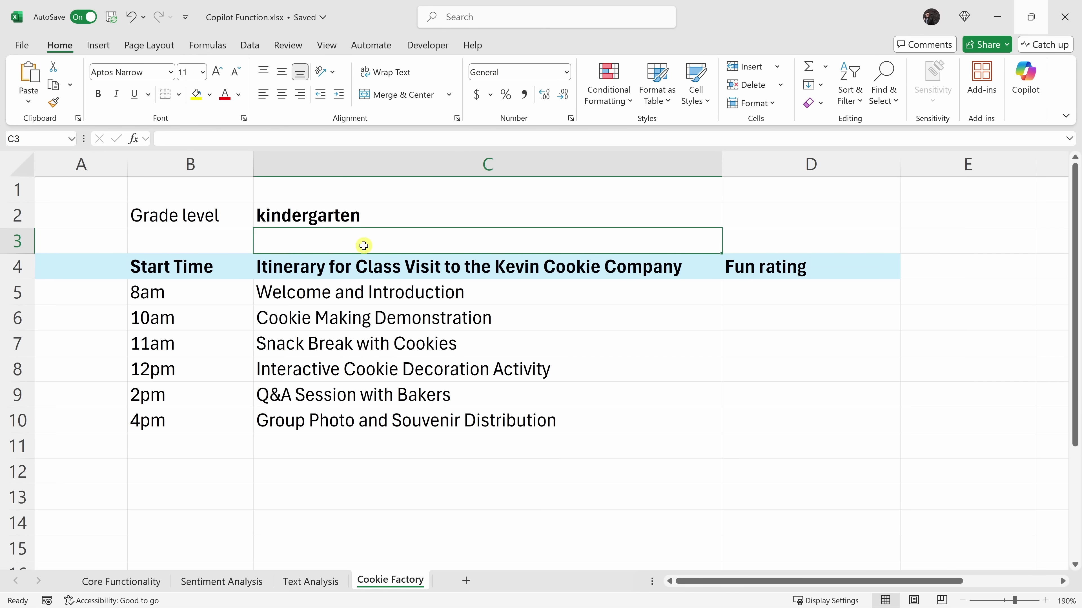
Check the regenerated kindergarten itinerary activities in C5:C10
left_click(383, 342)
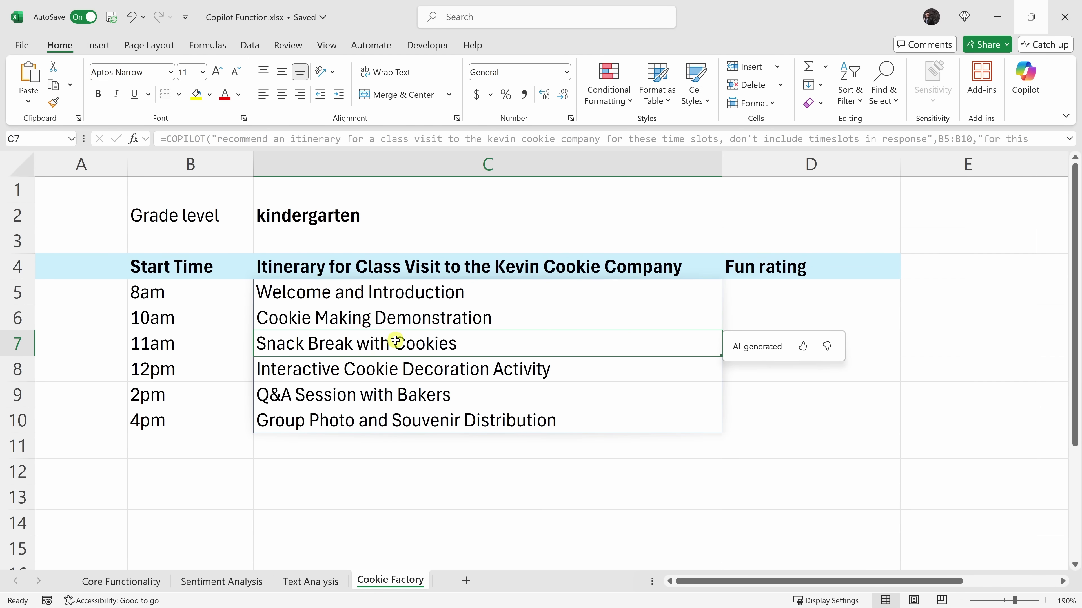
left_click(384, 377)
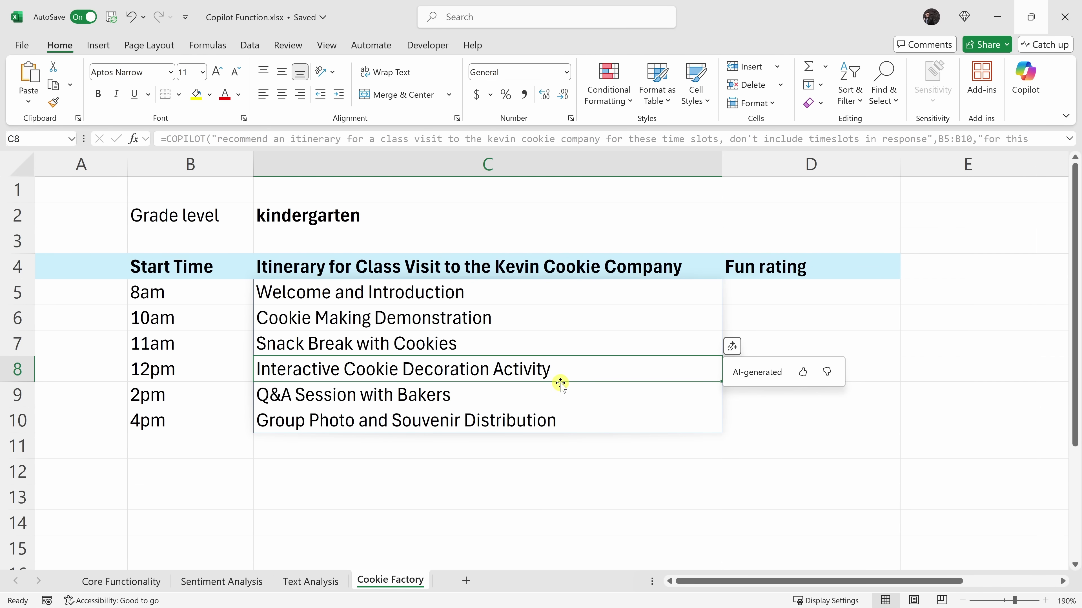
left_click(566, 439)
left_click(568, 429)
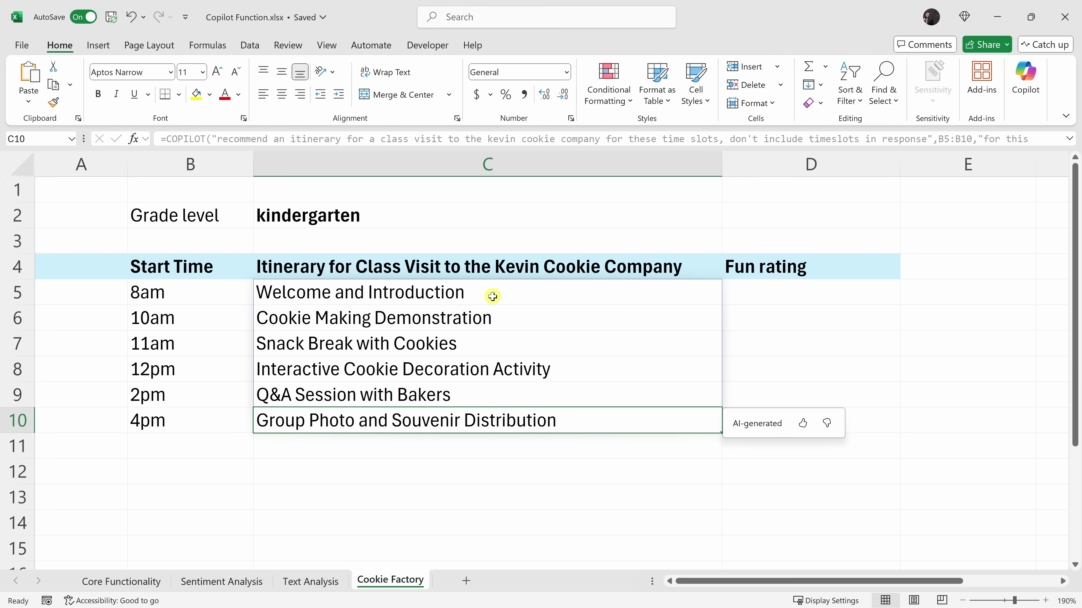
left_click(797, 291)
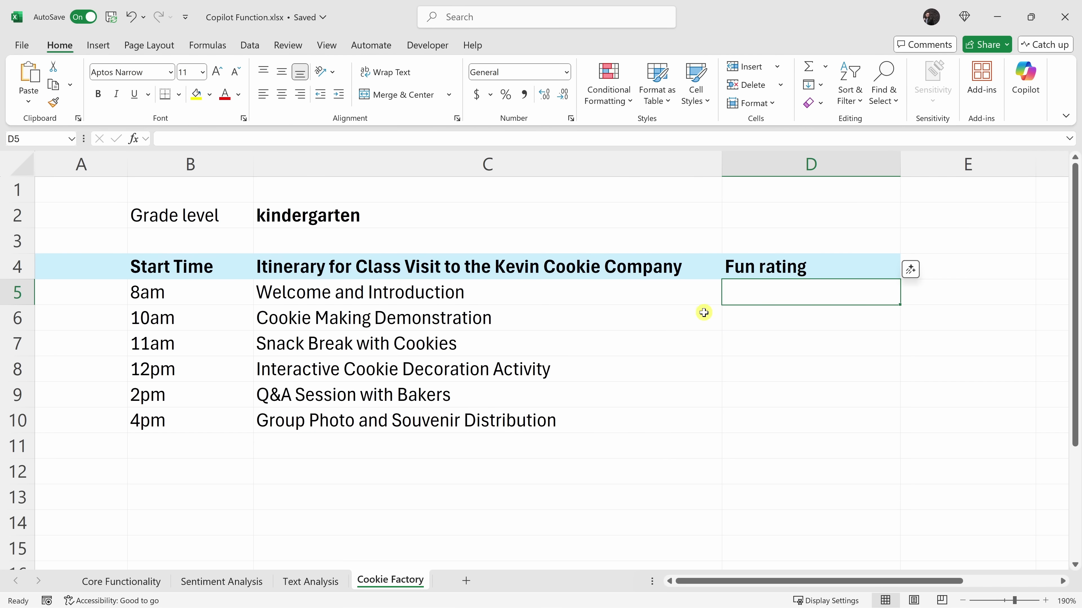
In D5 enter a COPILOT prompt rating each activity's fun from ! to !!!!, using C5#
type("=copilot(")
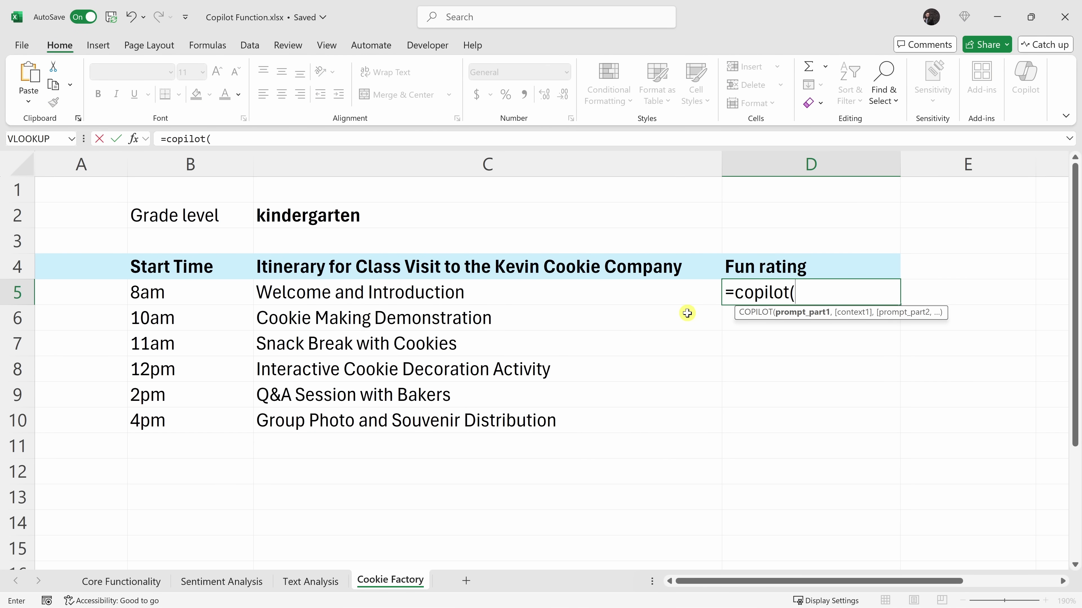
type("\"")
type("rate these based on how fun these activities are as !, !!, !!!, !!!!")
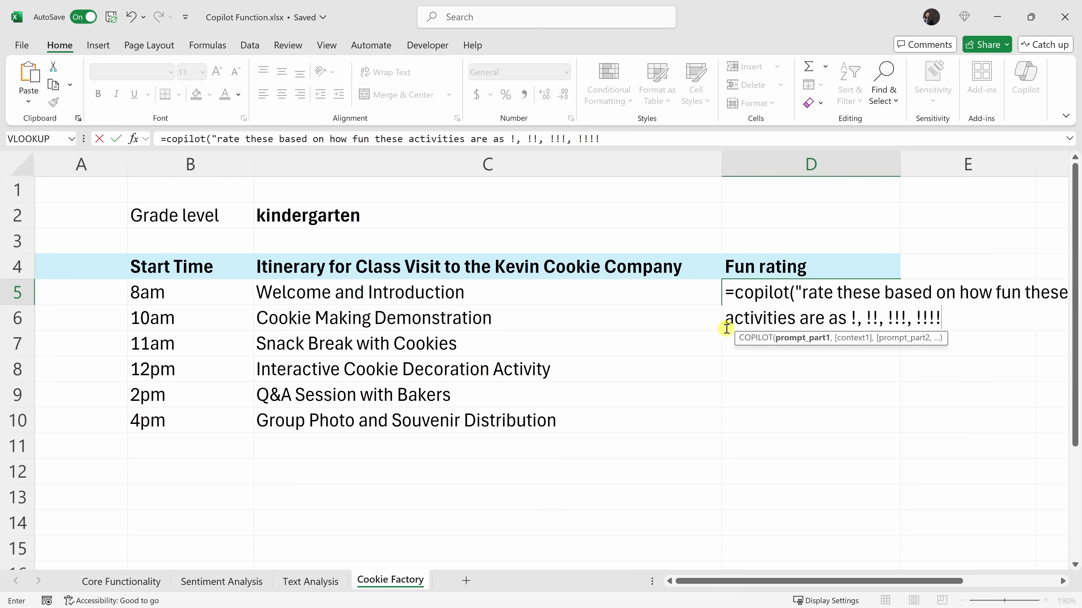
type(",")
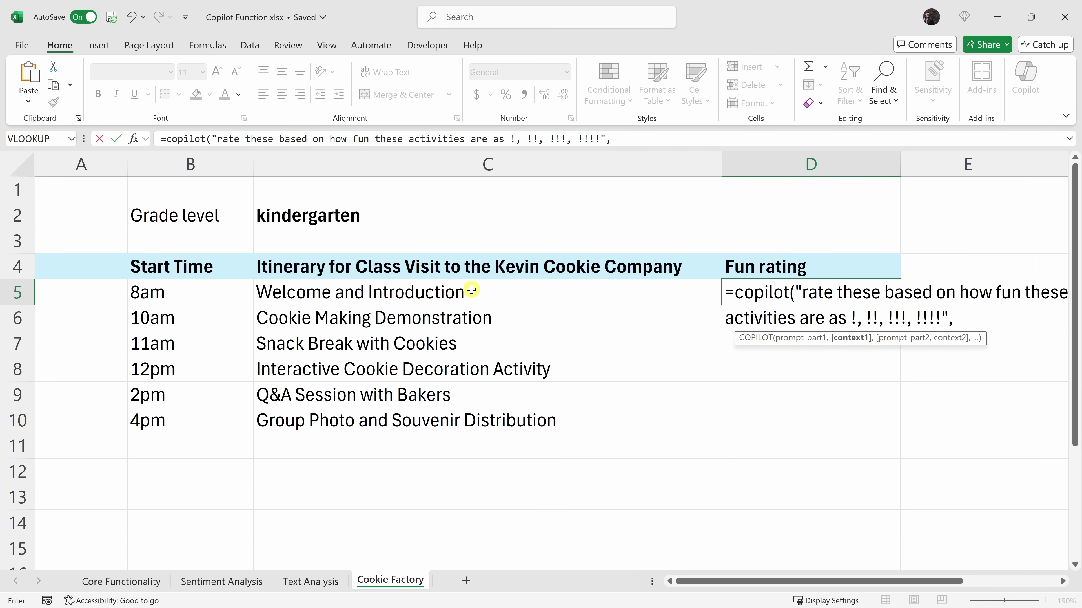
left_click_drag(471, 292, 468, 426)
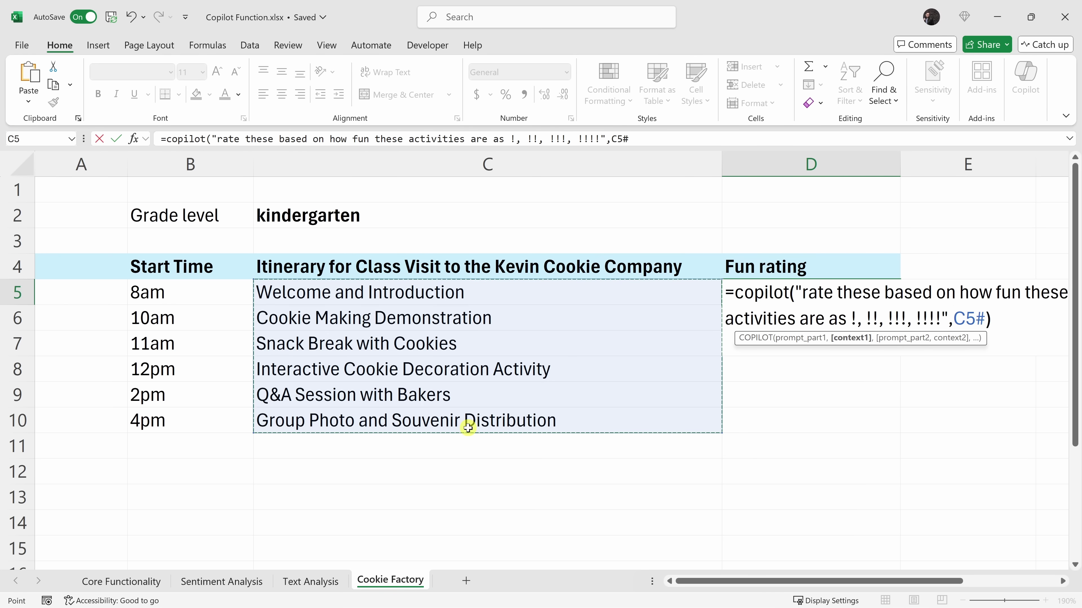
key("Return")
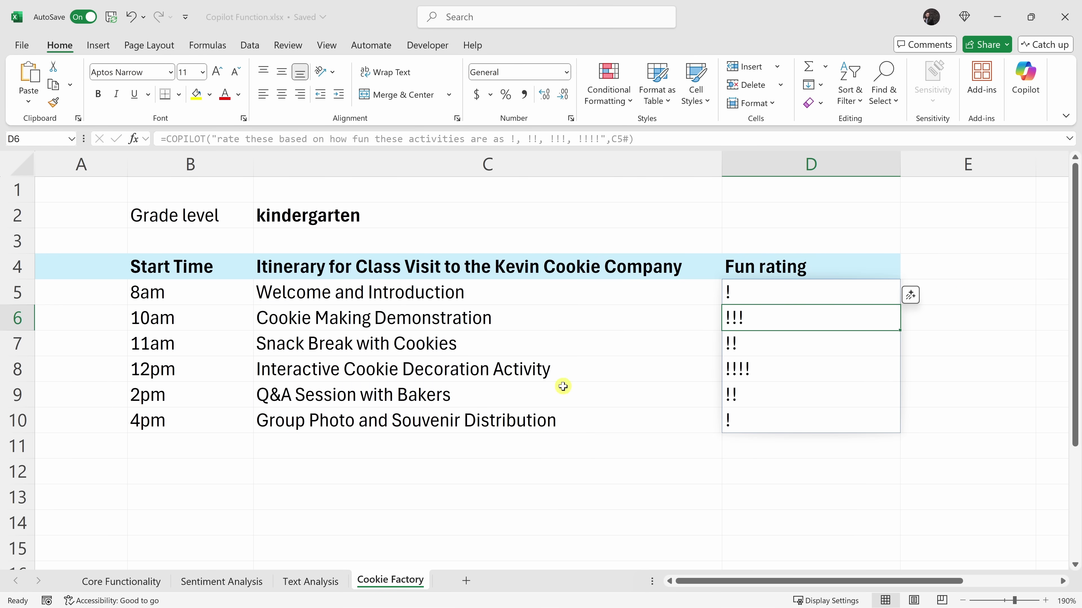
left_click(783, 293)
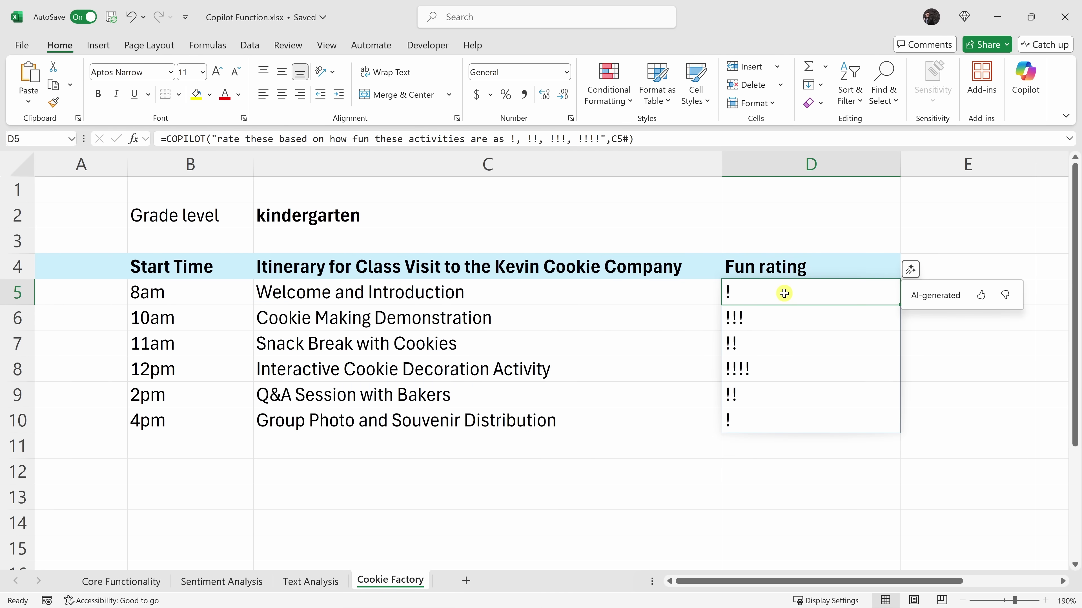
mouse_move(765, 369)
left_mouse_down()
mouse_move(639, 371)
mouse_move(773, 367)
left_mouse_up()
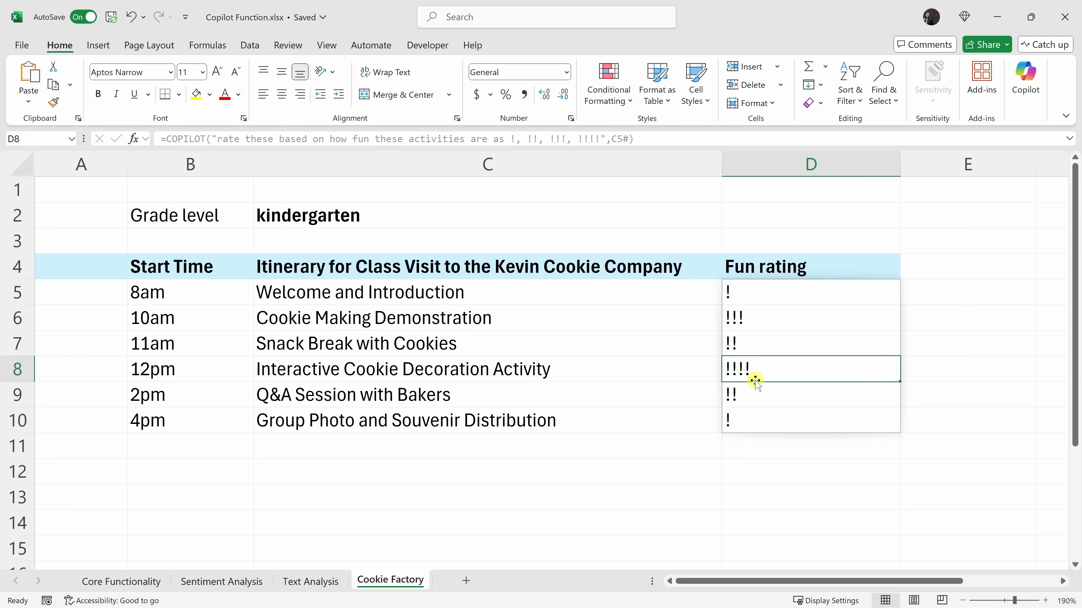
left_click(92, 295)
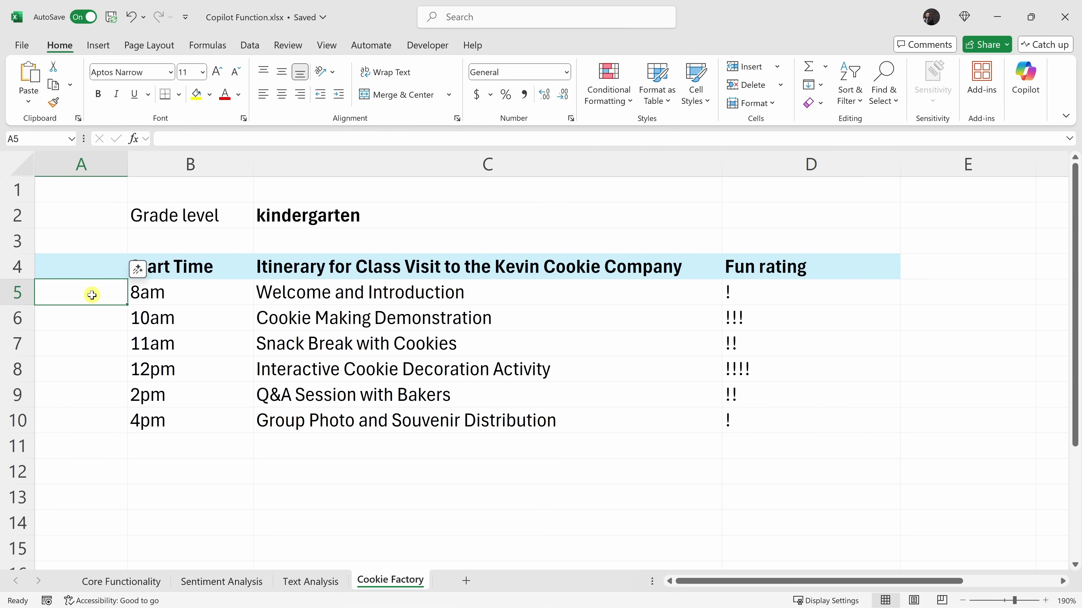
In A5 enter =COPILOT("give me an emoji for each",C5#) and check the spilled emojis
type("=copilot")
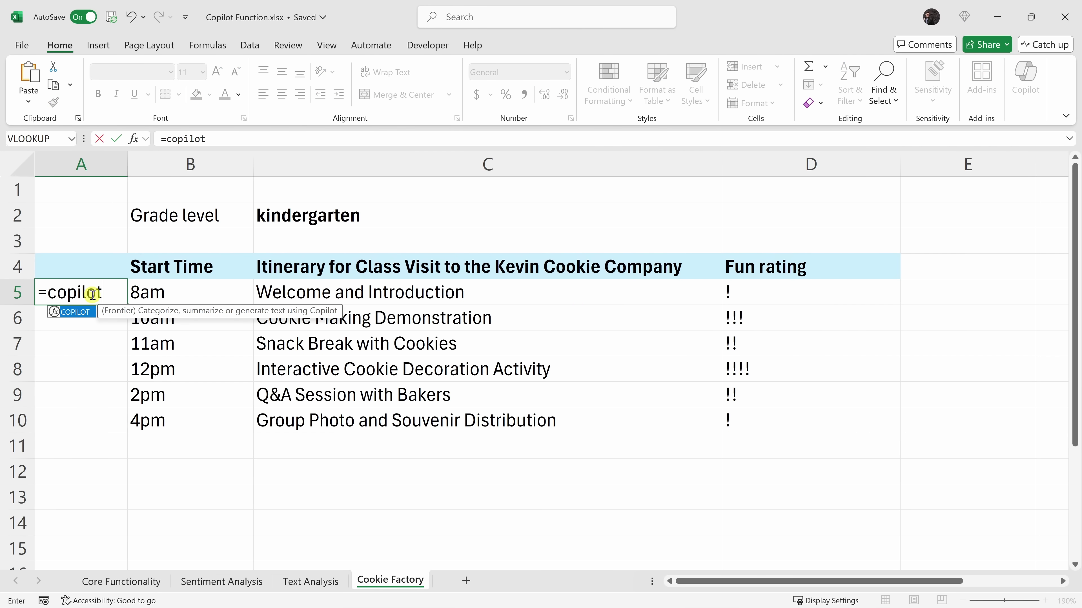
type("(\"give me an emoji for each")
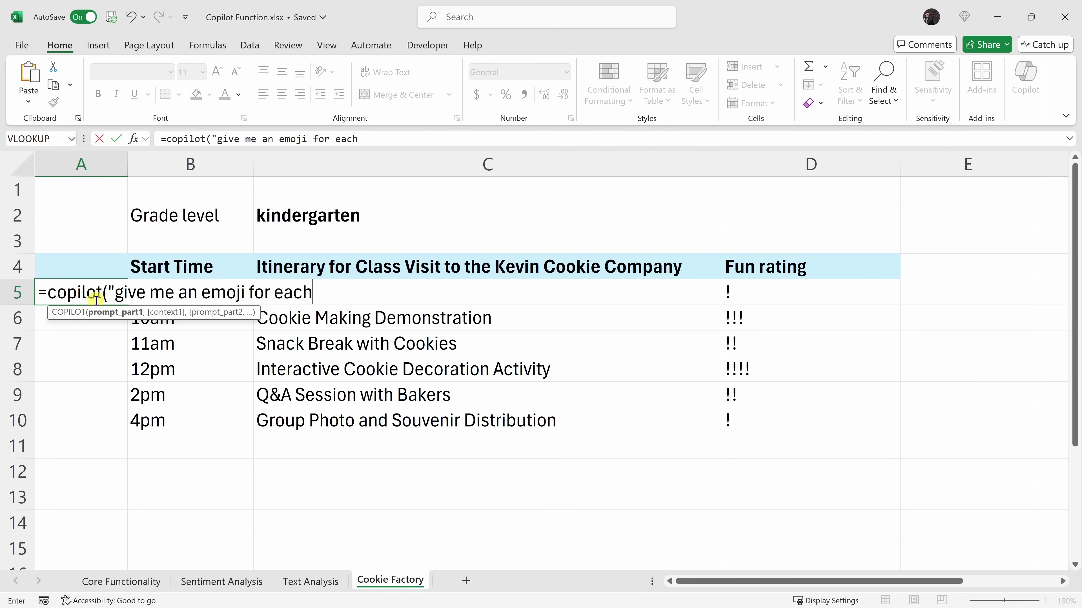
type("\",")
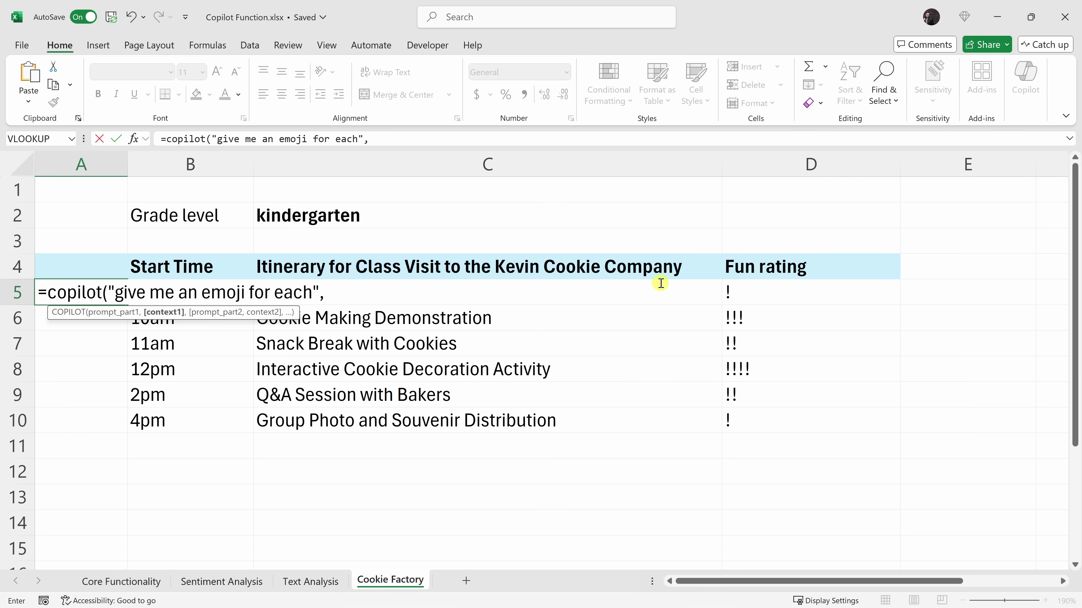
key("Right")
key("Right")
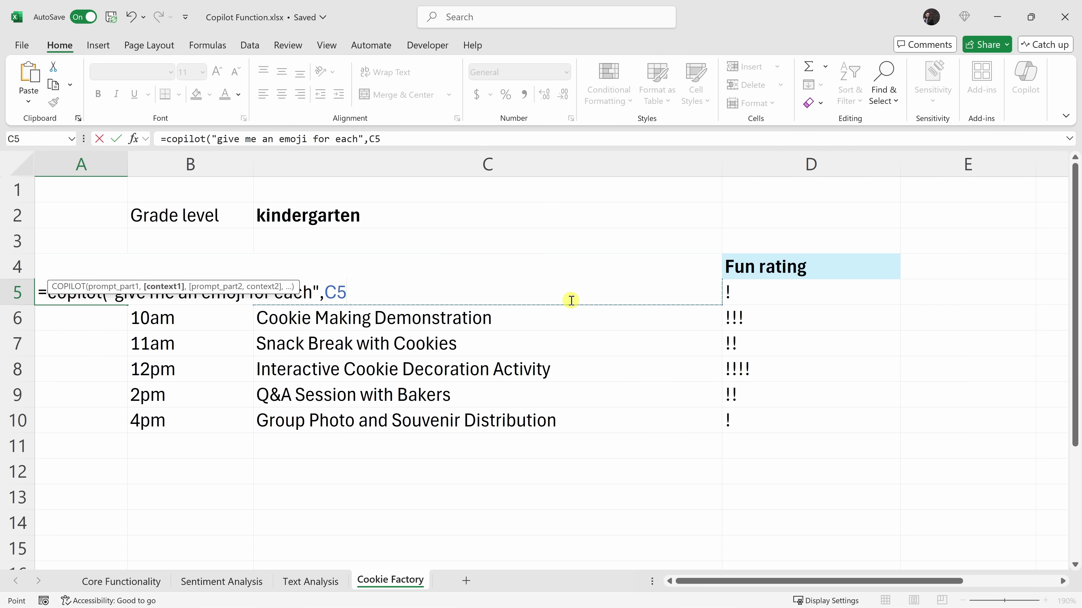
key("shift+Down")
key("shift+Down")
key("shift+Down")
key("shift+Down")
key("shift+Down")
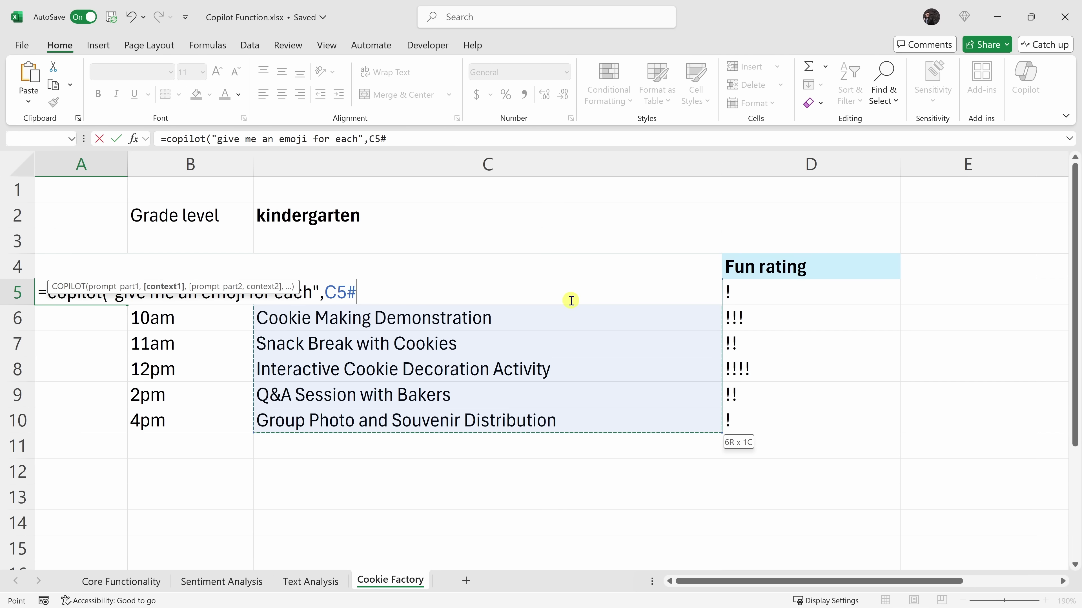
key("Return")
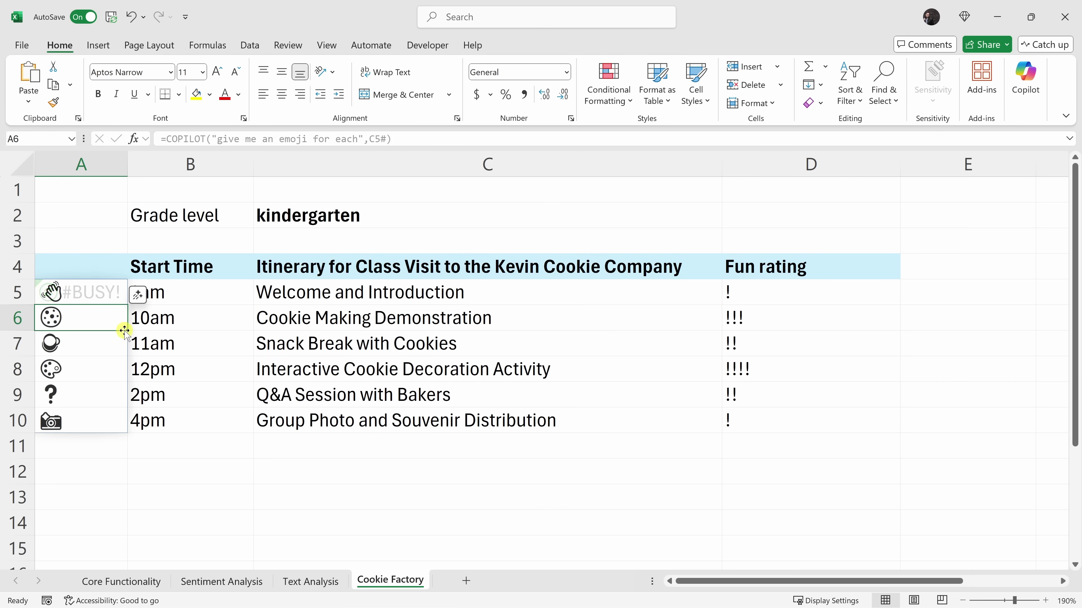
left_click_drag(110, 291, 68, 293)
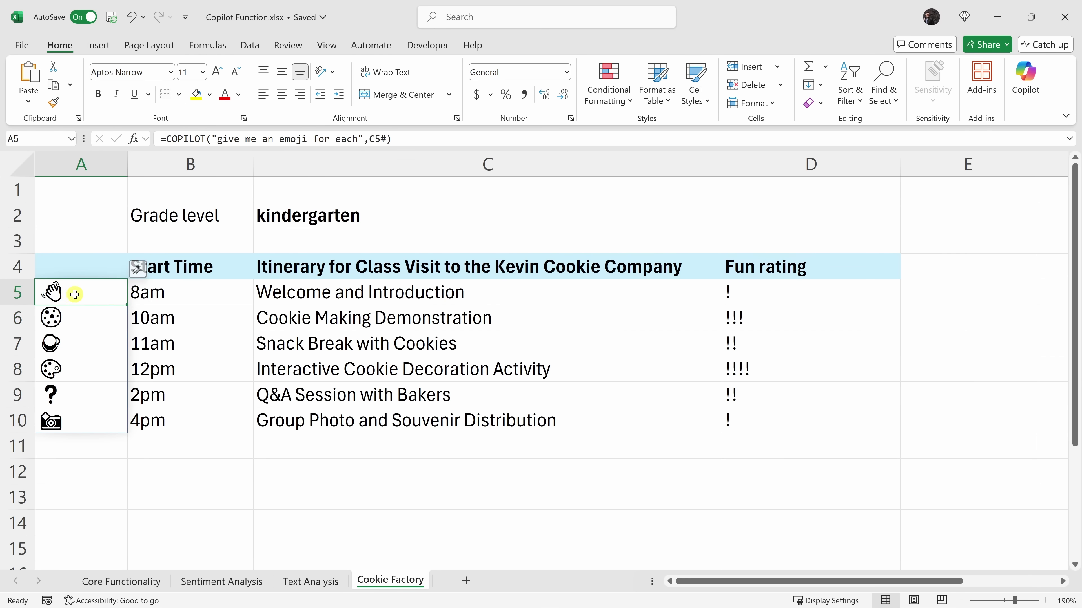
left_click(78, 350)
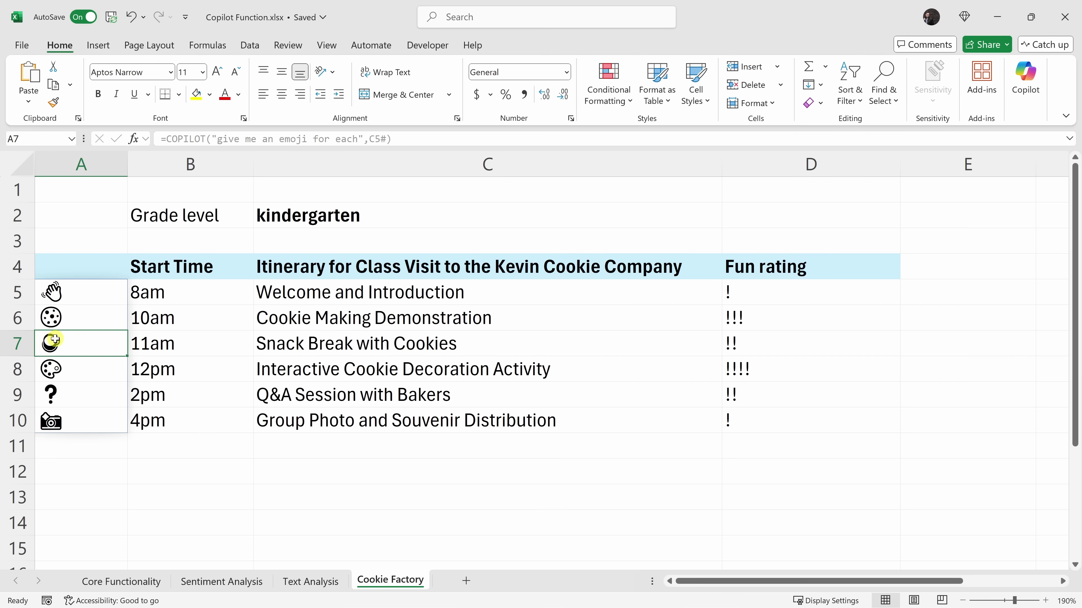
left_click(78, 425)
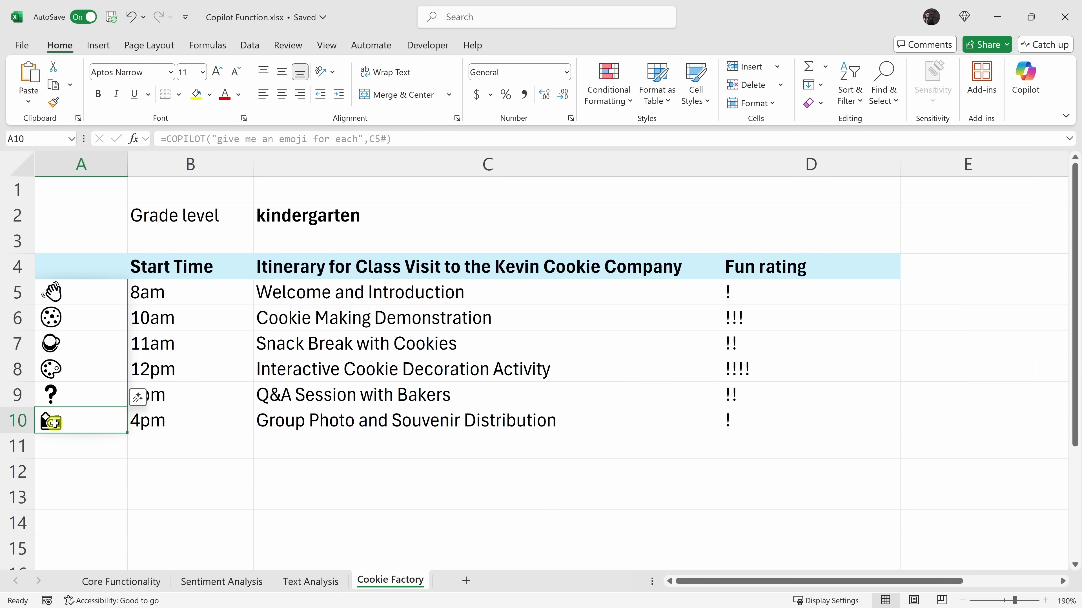